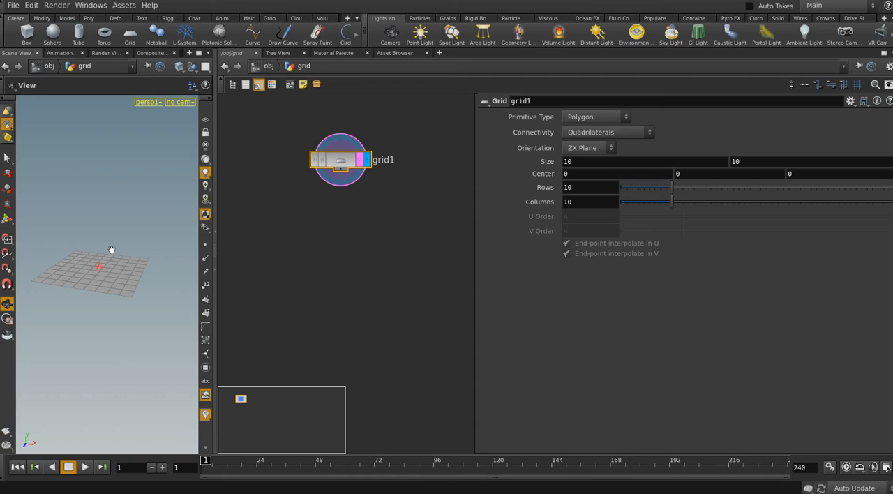
Add a Scatter node, feed it from grid1, and display its result
{"action": "middle_click_drag", "start_coordinate": [348, 274], "coordinate": [335, 279]}
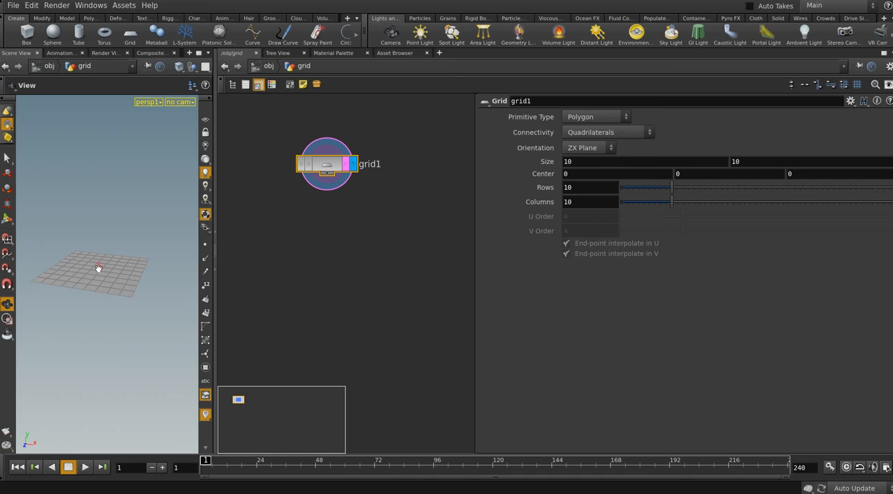
{"action": "middle_click_drag", "start_coordinate": [331, 213], "coordinate": [338, 194]}
{"action": "left_click", "coordinate": [328, 156]}
{"action": "key", "text": "Tab"}
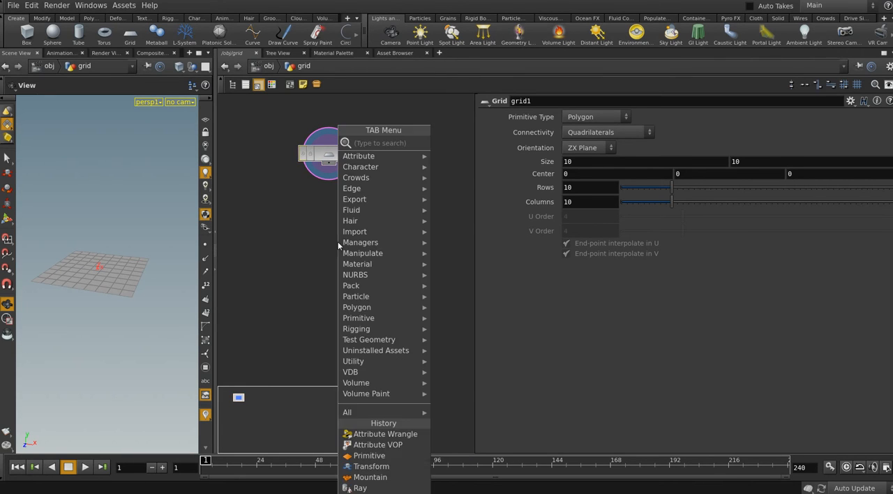
{"action": "type", "text": "sc"}
{"action": "left_click", "coordinate": [469, 144]}
{"action": "left_click", "coordinate": [375, 216]}
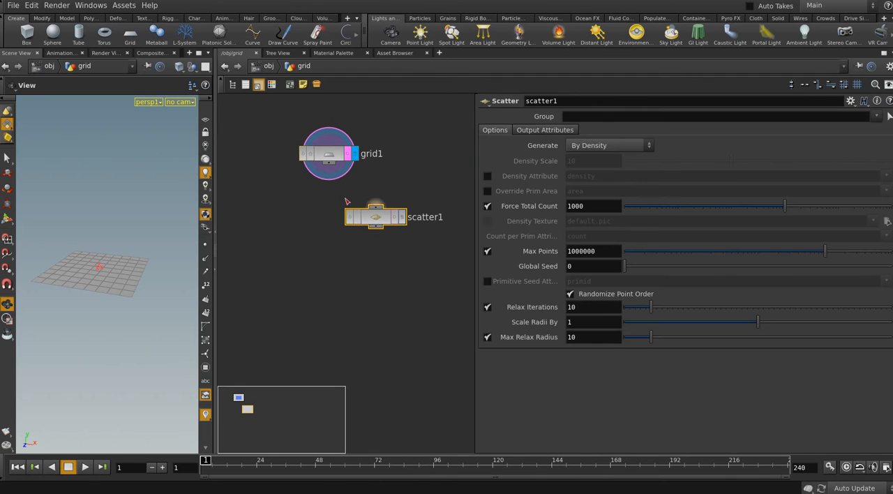
{"action": "left_click", "coordinate": [335, 165]}
{"action": "left_click", "coordinate": [375, 207]}
{"action": "left_click", "coordinate": [401, 216]}
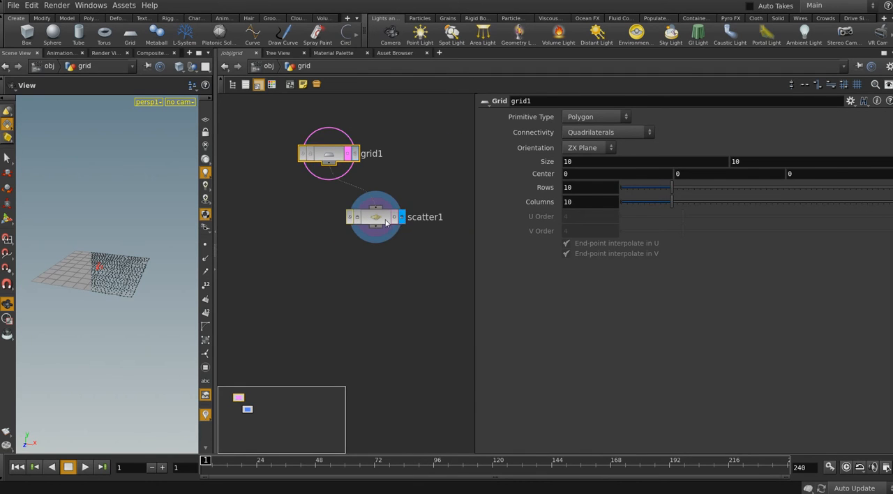
Set scatter1's Force Total Count to 20
{"action": "left_click_drag", "start_coordinate": [591, 206], "coordinate": [557, 205]}
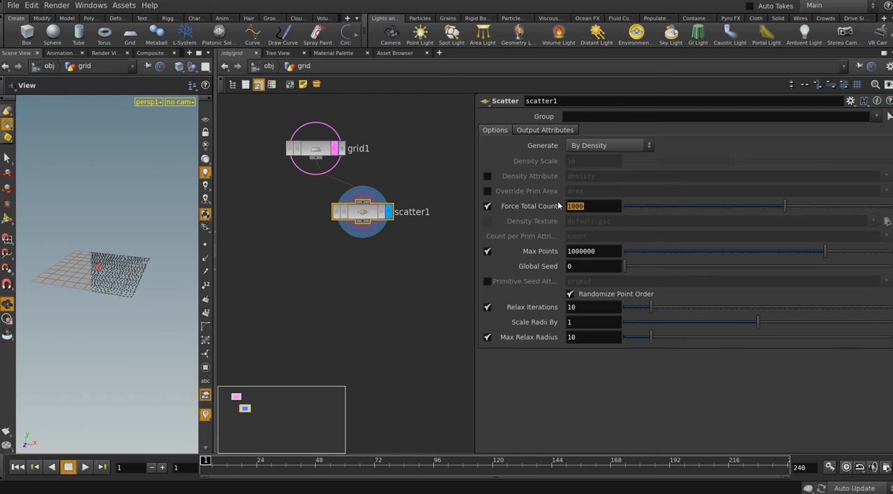
{"action": "type", "text": "20"}
{"action": "key", "text": "Return"}
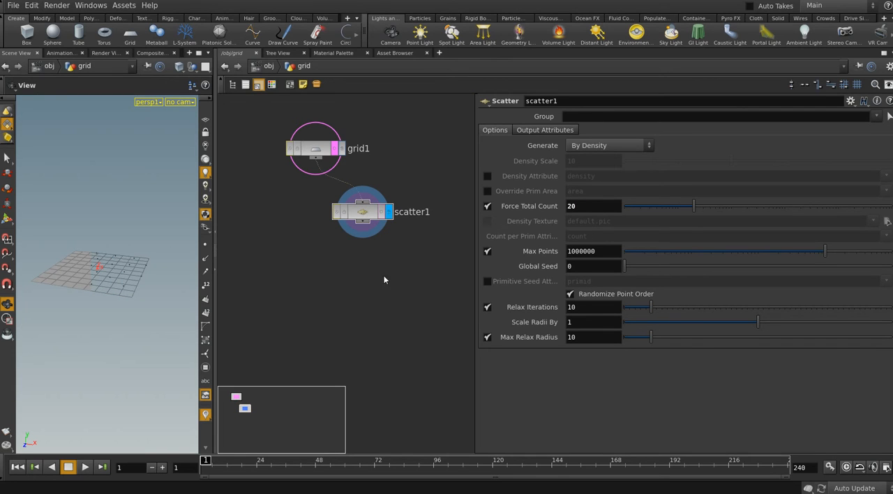
Add a displayed Transform node after scatter1 and set its Y translation to 2
{"action": "left_click", "coordinate": [385, 279]}
{"action": "key", "text": "Tab"}
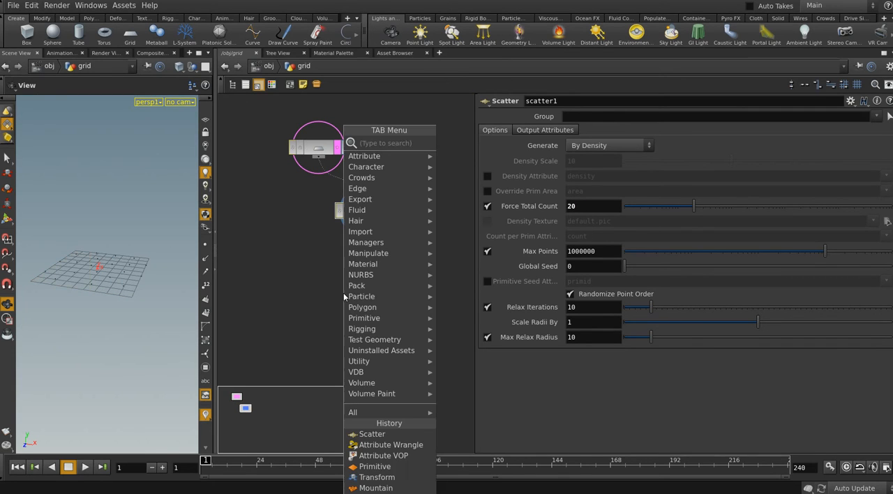
{"action": "mouse_move", "coordinate": [378, 272]}
{"action": "left_click", "coordinate": [488, 164]}
{"action": "left_click", "coordinate": [365, 256]}
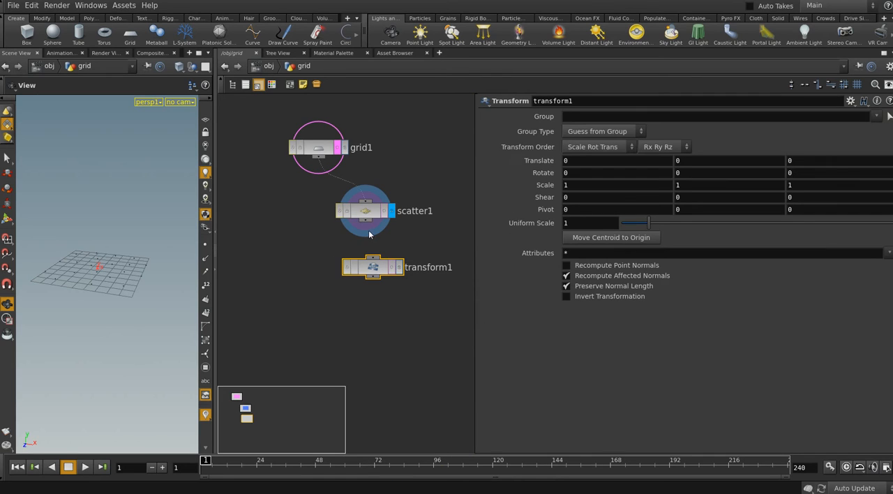
{"action": "left_click_drag", "start_coordinate": [365, 219], "coordinate": [369, 249]}
{"action": "left_click", "coordinate": [391, 257]}
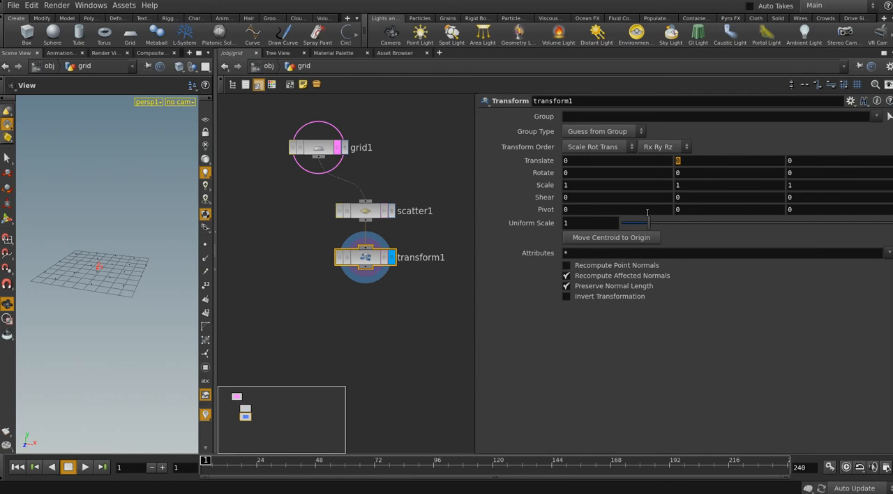
{"action": "left_click", "coordinate": [417, 303]}
{"action": "left_click_drag", "start_coordinate": [125, 264], "coordinate": [117, 243]}
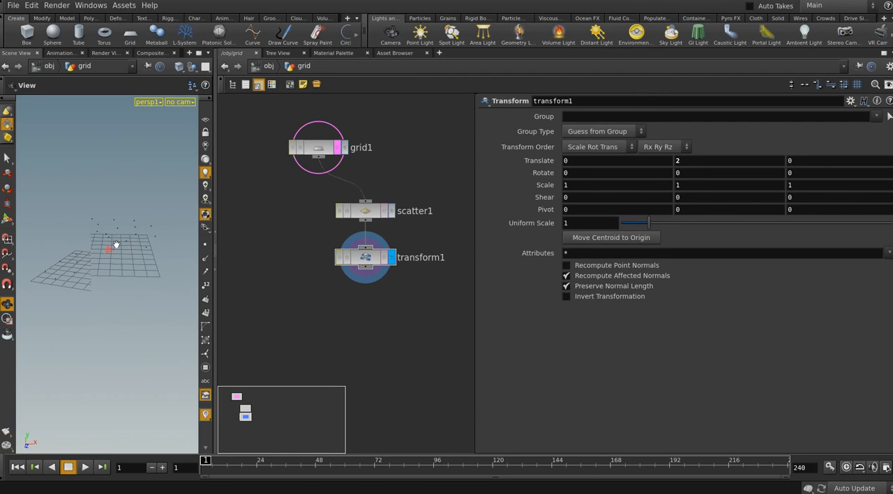
{"action": "left_click", "coordinate": [150, 53]}
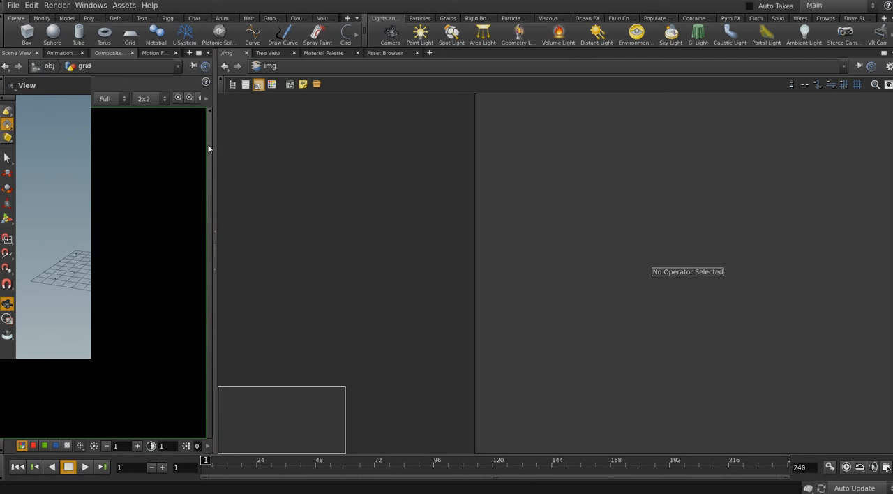
{"action": "left_click_drag", "start_coordinate": [125, 1], "coordinate": [113, 5]}
{"action": "double_click", "coordinate": [113, 5]}
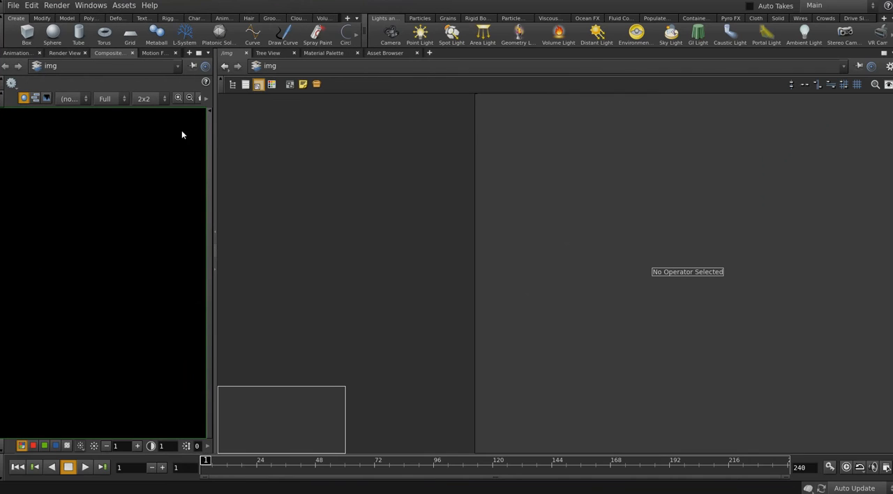
{"action": "left_click", "coordinate": [23, 53]}
{"action": "left_click", "coordinate": [15, 53]}
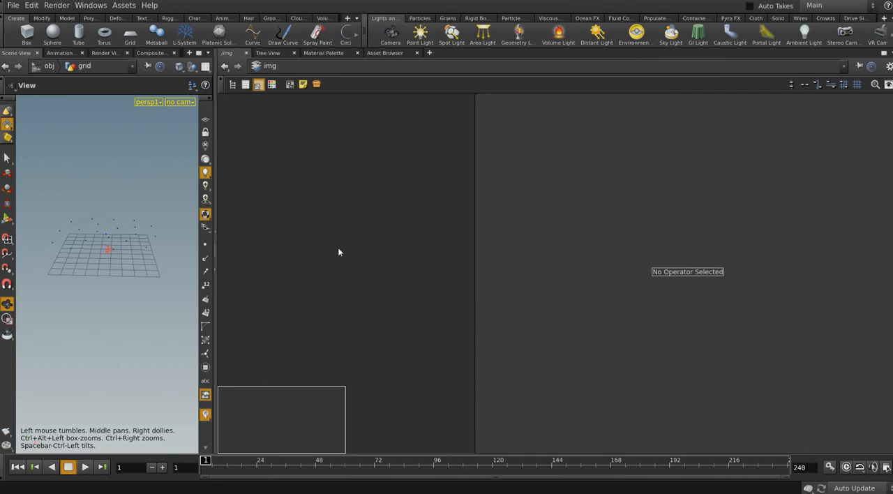
{"action": "left_click", "coordinate": [269, 66]}
{"action": "left_click", "coordinate": [306, 106]}
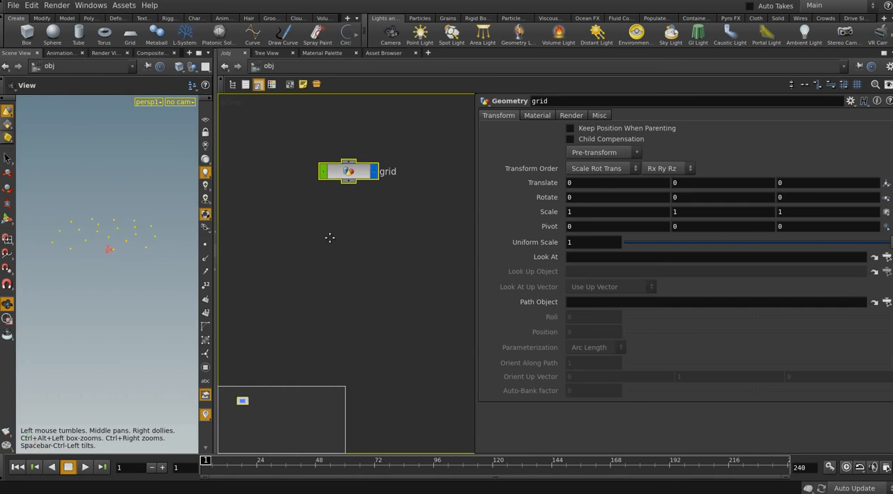
{"action": "double_click", "coordinate": [331, 170]}
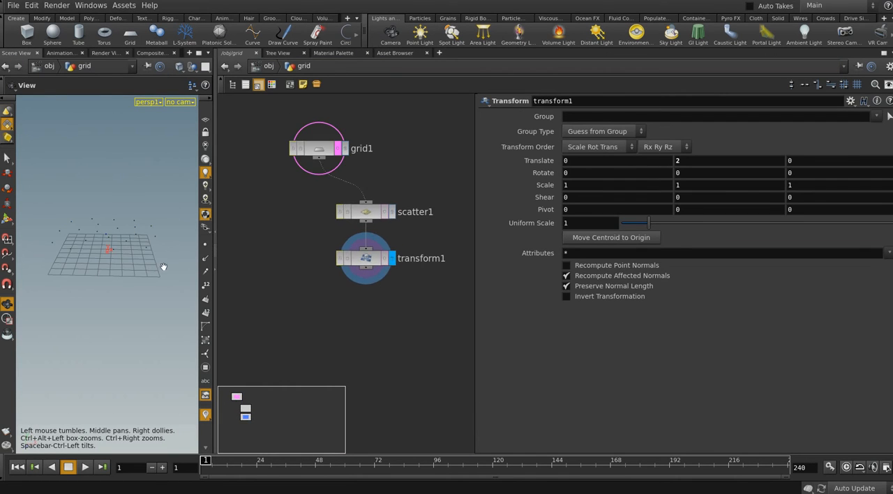
Examine the raised scatter points relative to the grid from several viewing angles
{"action": "left_click_drag", "start_coordinate": [130, 261], "coordinate": [123, 244]}
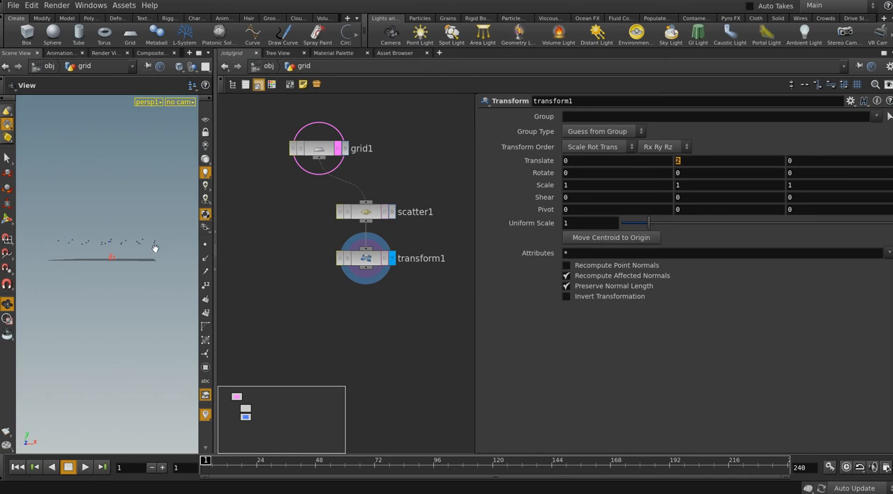
{"action": "left_click_drag", "start_coordinate": [155, 248], "coordinate": [109, 269]}
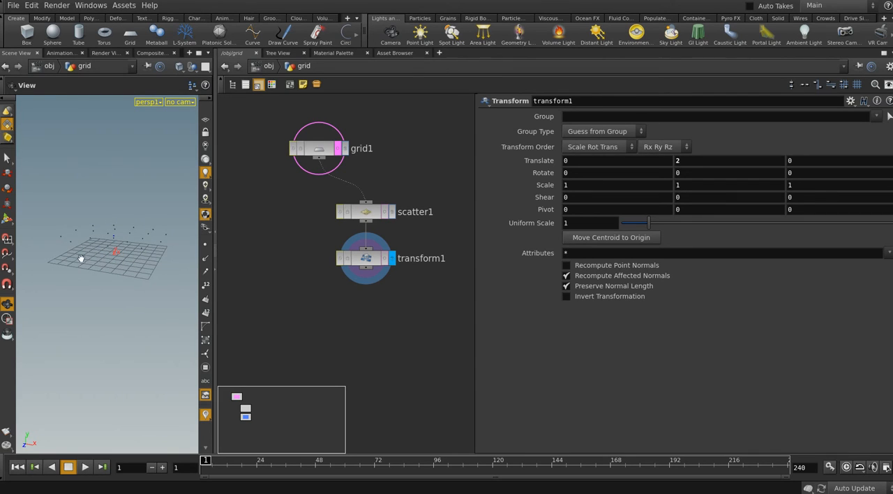
{"action": "left_click_drag", "start_coordinate": [126, 264], "coordinate": [65, 254]}
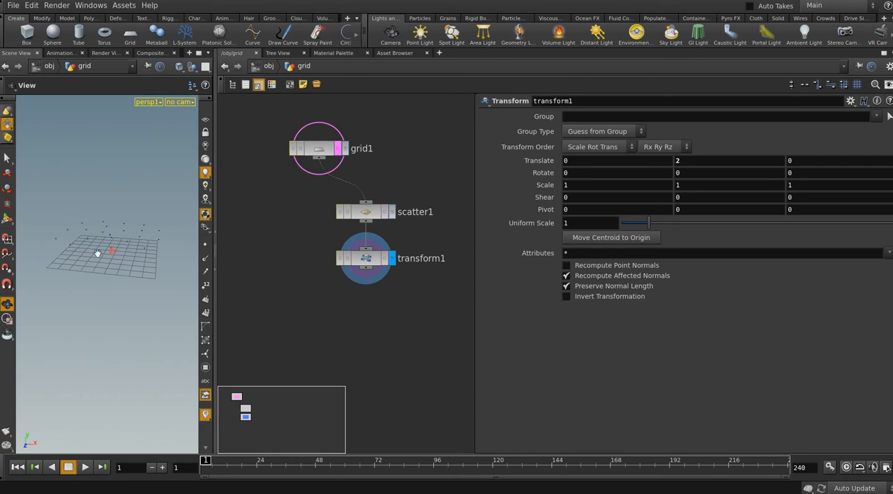
{"action": "left_click_drag", "start_coordinate": [146, 255], "coordinate": [141, 262]}
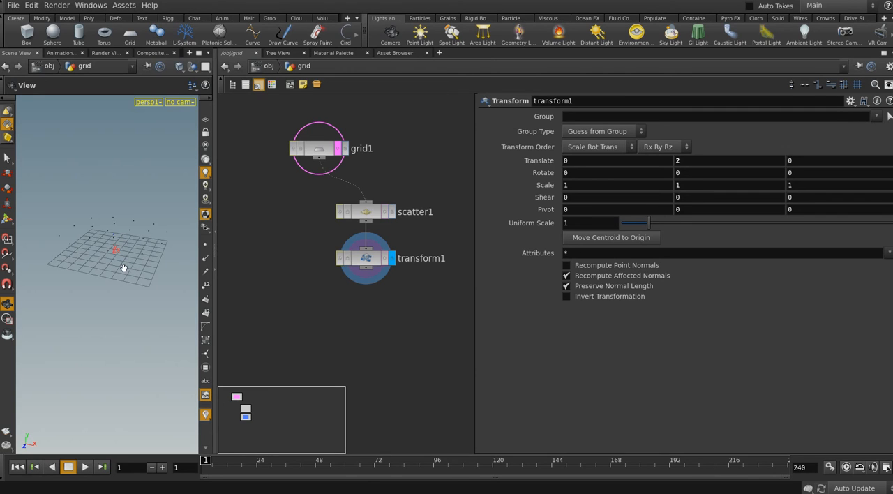
{"action": "left_click_drag", "start_coordinate": [124, 268], "coordinate": [132, 270]}
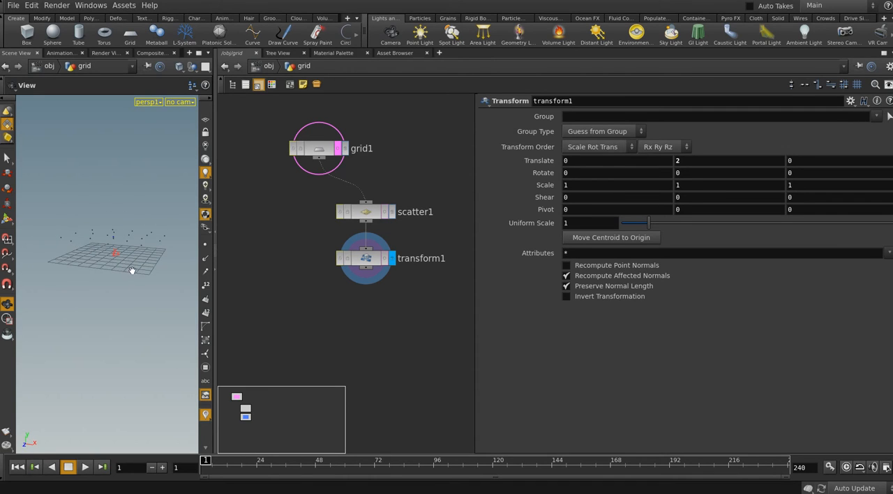
{"action": "scroll", "coordinate": [132, 270], "scroll_direction": "up", "scroll_amount": 2}
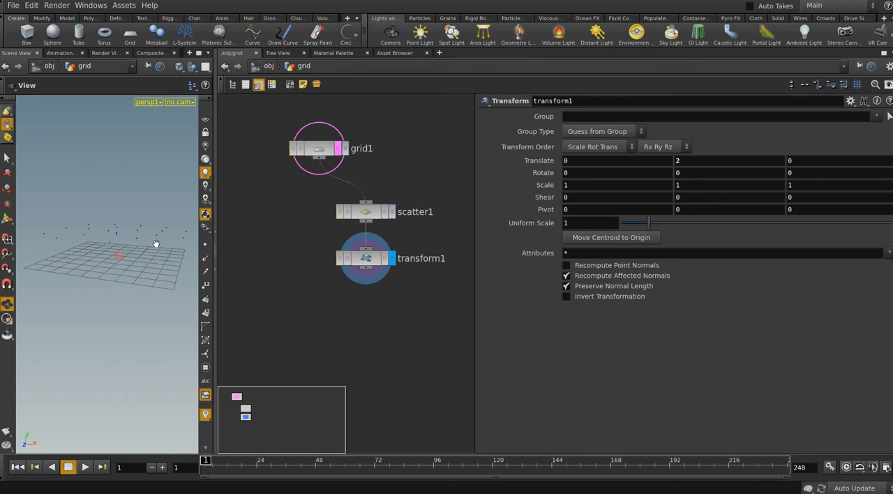
{"action": "left_click_drag", "start_coordinate": [178, 255], "coordinate": [169, 264]}
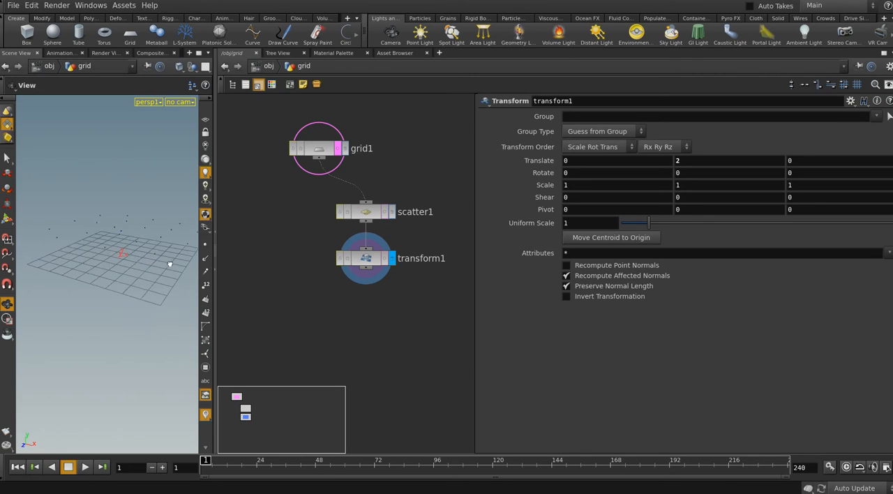
{"action": "right_click_drag", "start_coordinate": [170, 264], "coordinate": [136, 277]}
{"action": "mouse_move", "coordinate": [128, 269]}
{"action": "left_mouse_down"}
{"action": "mouse_move", "coordinate": [135, 279]}
{"action": "mouse_move", "coordinate": [135, 265]}
{"action": "left_mouse_up"}
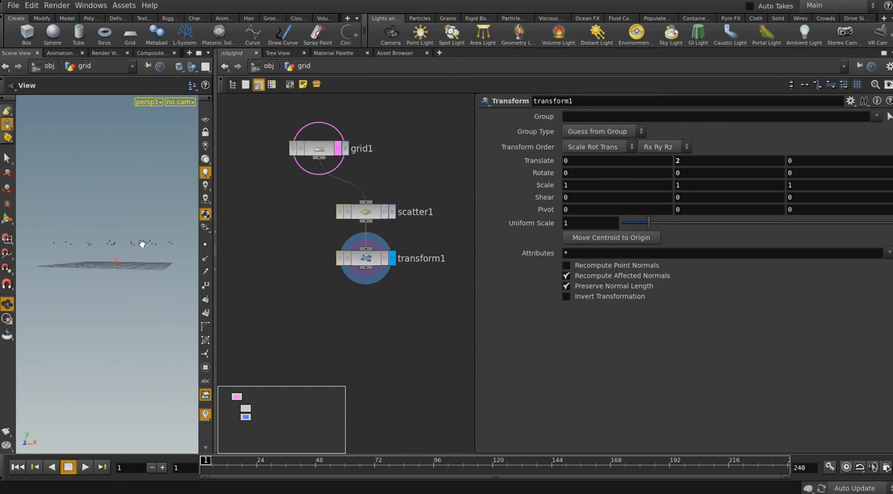
{"action": "left_click_drag", "start_coordinate": [146, 262], "coordinate": [120, 274]}
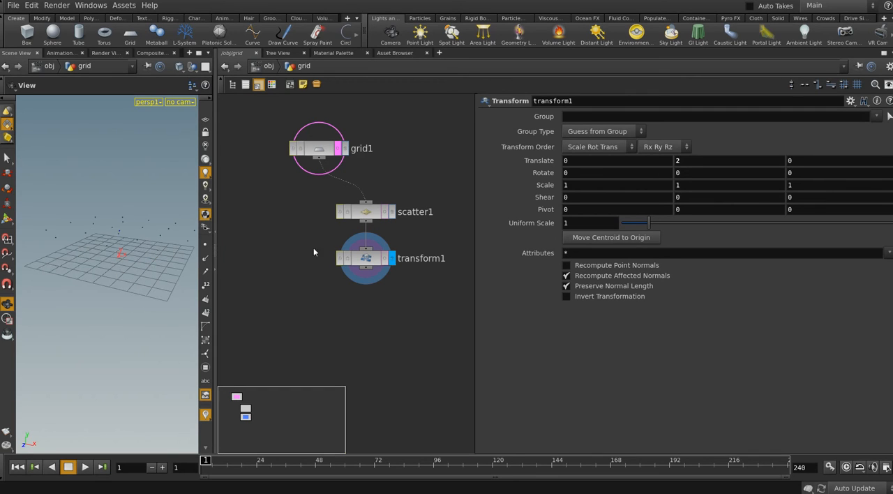
Add a Mountain node fed by grid1 as a separate branch and display its result
{"action": "middle_click_drag", "start_coordinate": [313, 252], "coordinate": [322, 255]}
{"action": "left_click", "coordinate": [354, 151]}
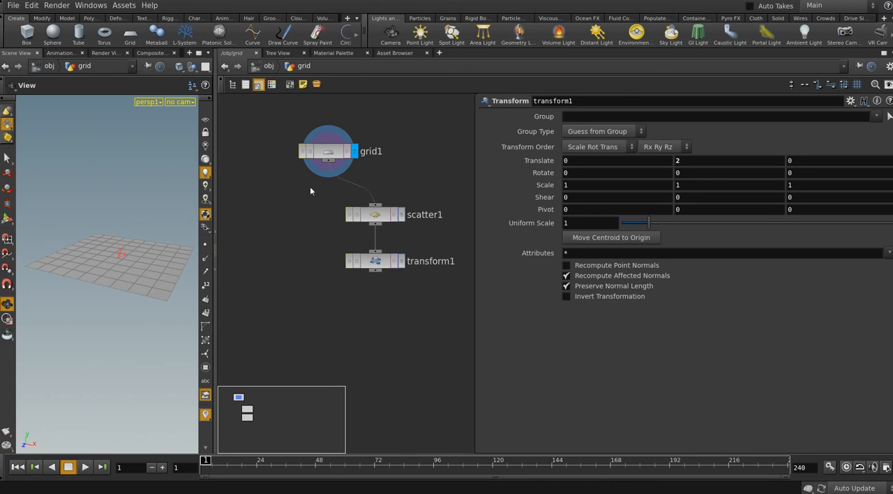
{"action": "key", "text": "Tab"}
{"action": "type", "text": "mo"}
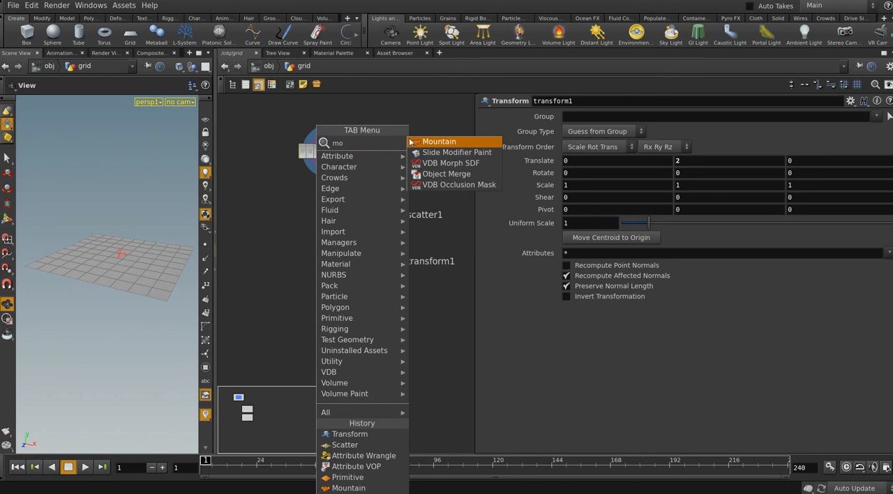
{"action": "left_click", "coordinate": [420, 140]}
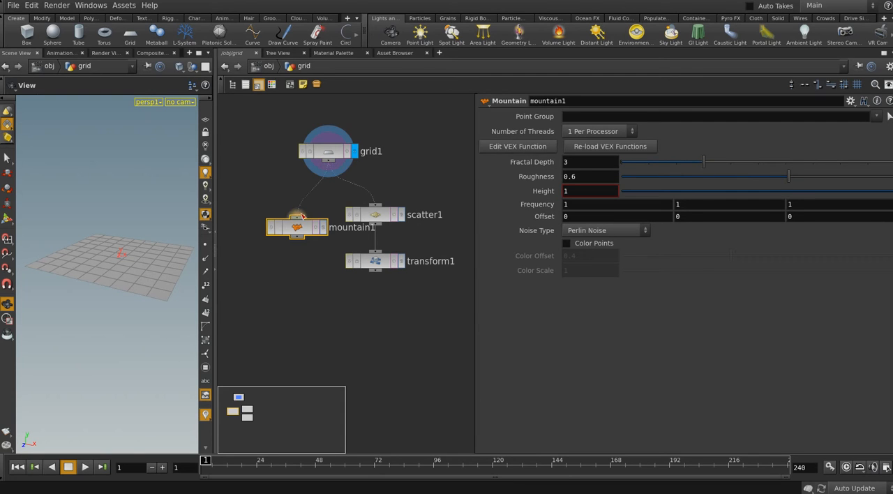
{"action": "left_click", "coordinate": [322, 227]}
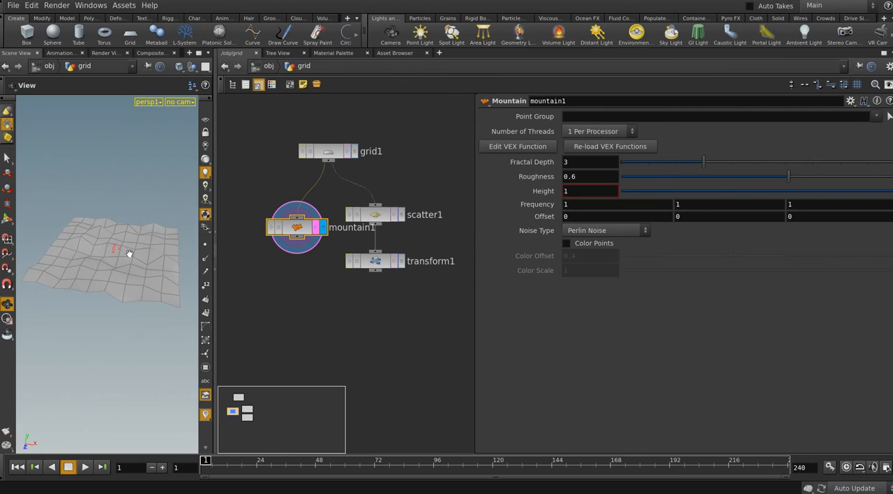
Set mountain1's Height to 1.7 and enable its template flag
{"action": "left_click_drag", "start_coordinate": [141, 273], "coordinate": [136, 252]}
{"action": "middle_click_drag", "start_coordinate": [579, 188], "coordinate": [628, 189]}
{"action": "key", "text": "h"}
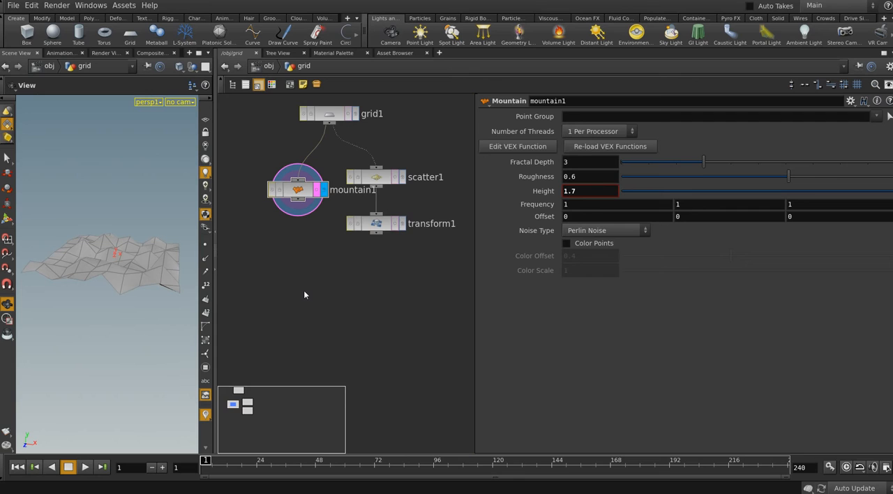
Place a Ray node below the mountain1 and transform1 branches
{"action": "key", "text": "Tab"}
{"action": "type", "text": "ra"}
{"action": "left_click", "coordinate": [411, 154]}
{"action": "left_click", "coordinate": [323, 297]}
{"action": "scroll", "coordinate": [334, 272], "scroll_direction": "down", "scroll_amount": 1}
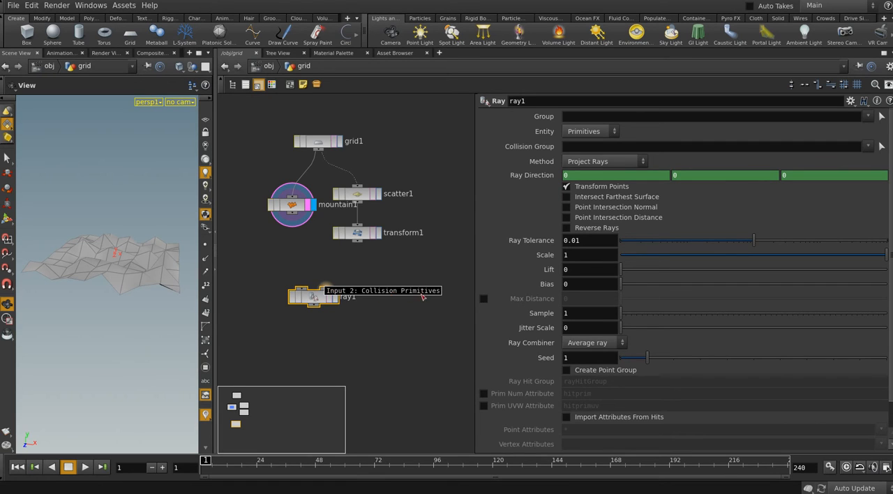
Swap the sides of the mountain1 branch and the scatter1–transform1 branch, and display transform1
{"action": "key", "text": "l"}
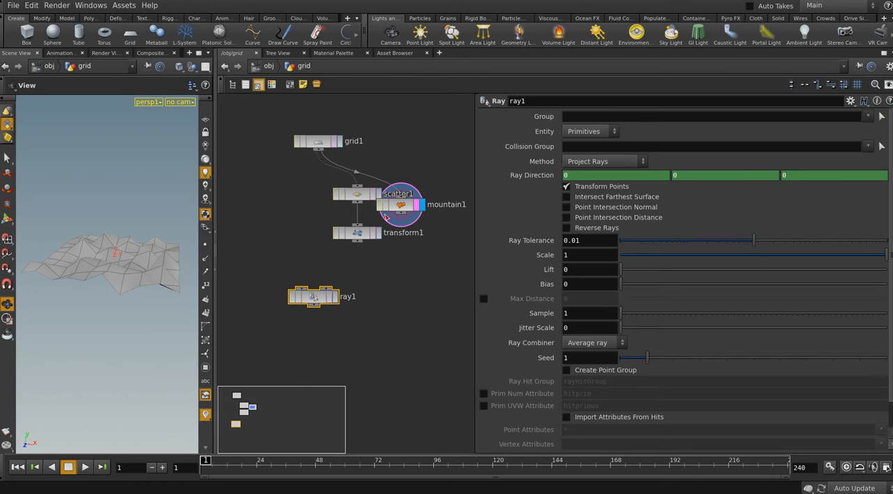
{"action": "left_click_drag", "start_coordinate": [354, 237], "coordinate": [300, 234]}
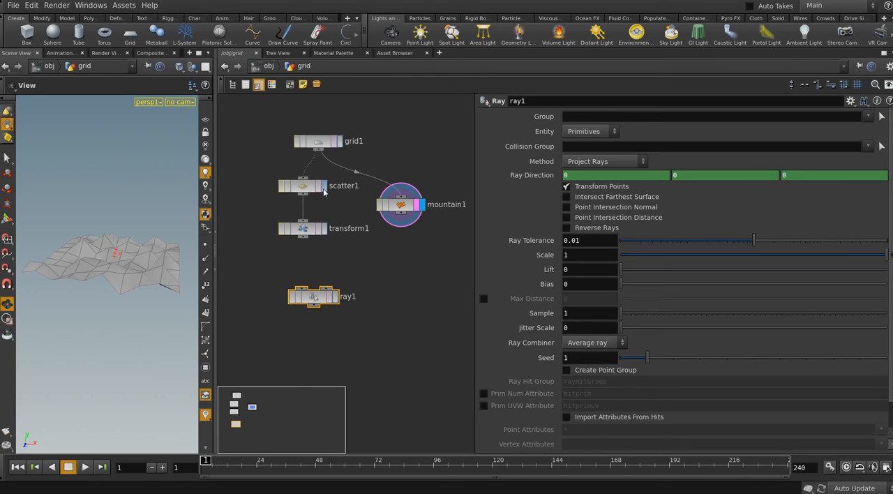
{"action": "left_click", "coordinate": [324, 188]}
{"action": "left_click", "coordinate": [305, 188]}
{"action": "left_click", "coordinate": [325, 230]}
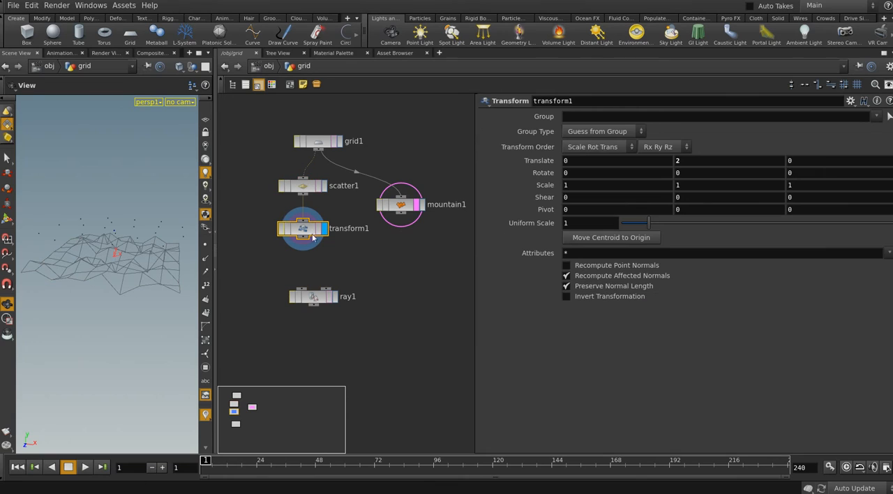
Connect transform1 to ray1's first input and mountain1 to its collision input, and display ray1
{"action": "left_click_drag", "start_coordinate": [306, 242], "coordinate": [328, 305]}
{"action": "left_click_drag", "start_coordinate": [401, 217], "coordinate": [349, 295]}
{"action": "left_click", "coordinate": [355, 303]}
{"action": "left_click", "coordinate": [352, 306]}
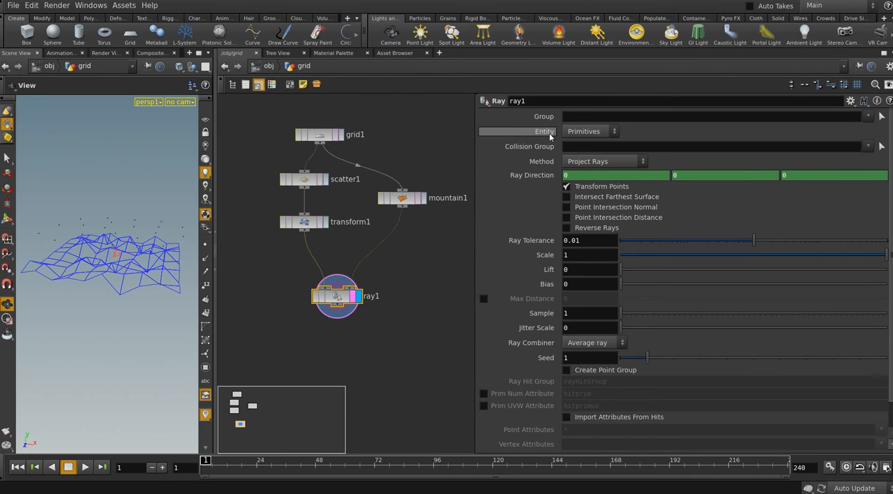
Set ray1's Entity to Points
{"action": "left_click", "coordinate": [586, 131]}
{"action": "left_click", "coordinate": [584, 153]}
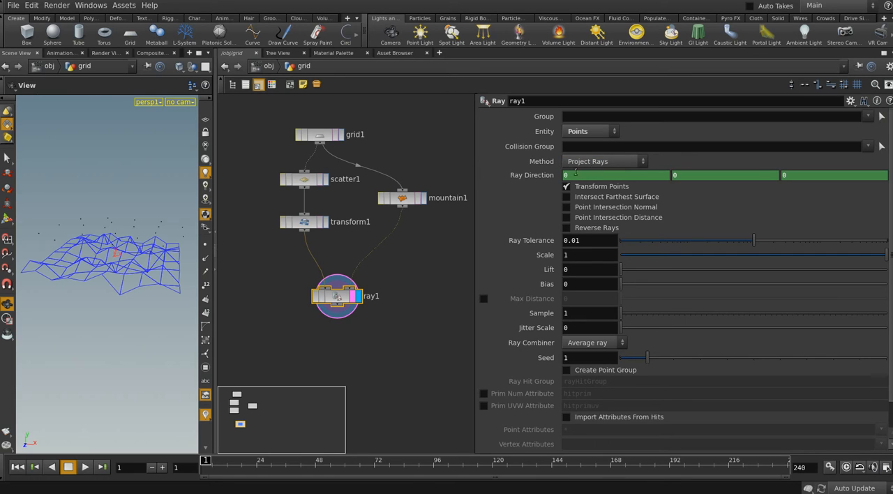
Delete the channels on ray1's Ray Direction, set it to 0, -1, 0, and inspect the projected points from several angles
{"action": "right_click", "coordinate": [535, 179]}
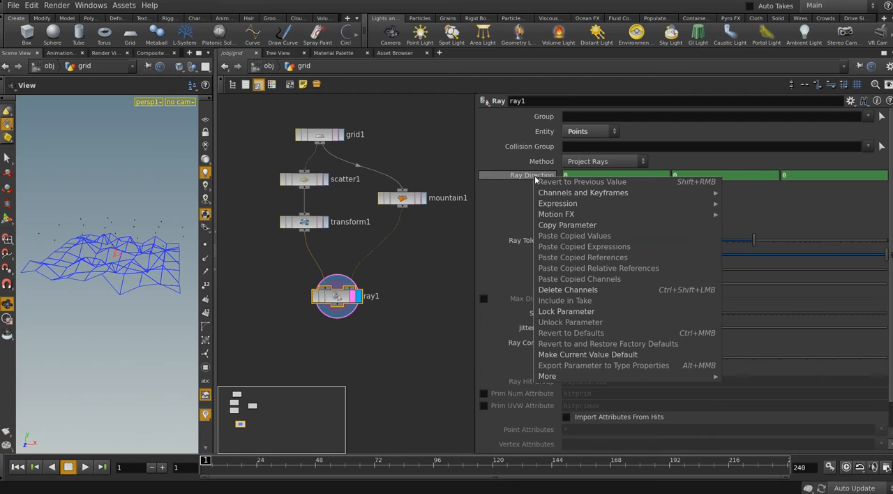
{"action": "left_click", "coordinate": [670, 287]}
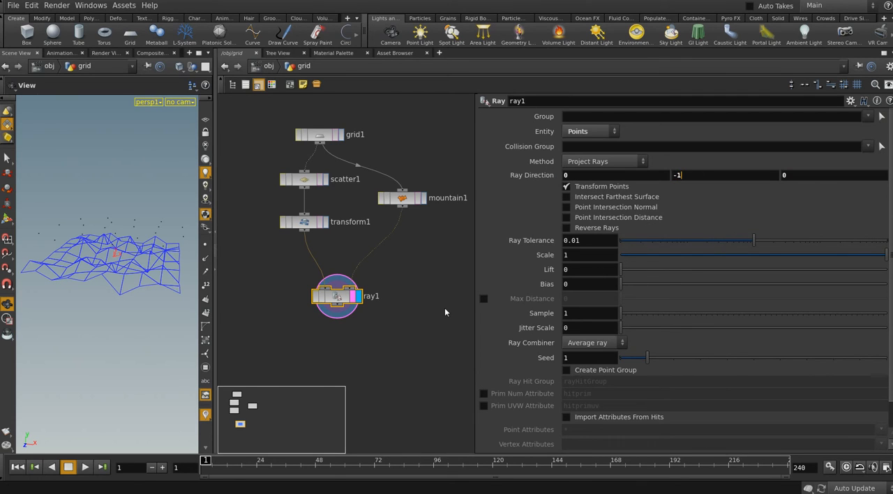
{"action": "left_click_drag", "start_coordinate": [126, 244], "coordinate": [114, 263]}
{"action": "right_click_drag", "start_coordinate": [114, 263], "coordinate": [148, 284]}
{"action": "left_click_drag", "start_coordinate": [148, 285], "coordinate": [158, 249]}
{"action": "right_click_drag", "start_coordinate": [158, 249], "coordinate": [131, 262]}
{"action": "left_click_drag", "start_coordinate": [131, 263], "coordinate": [151, 269]}
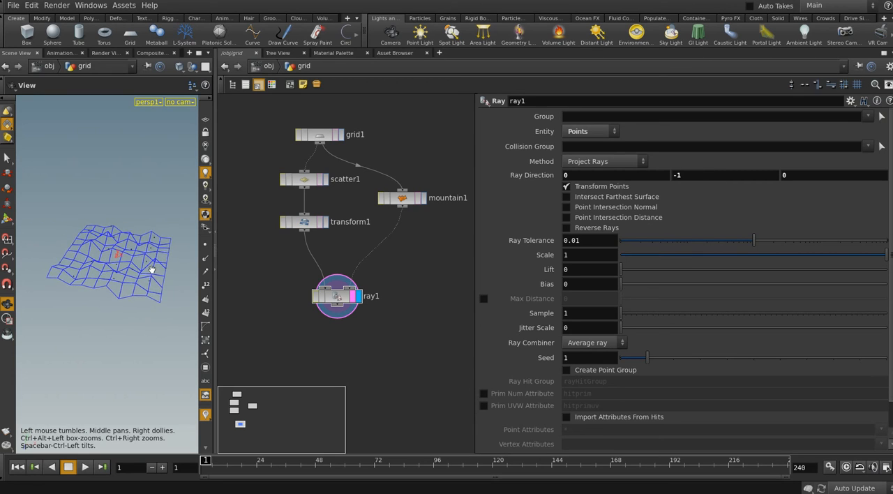
{"action": "right_click_drag", "start_coordinate": [151, 269], "coordinate": [138, 280]}
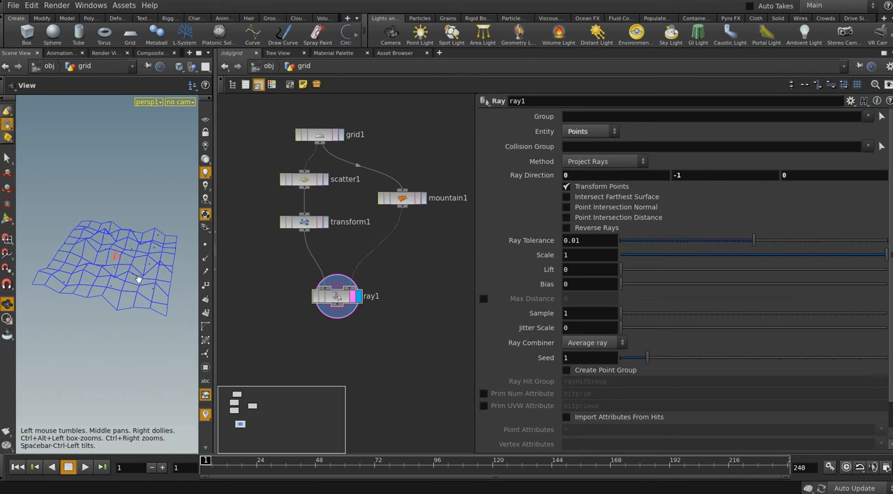
{"action": "middle_click_drag", "start_coordinate": [137, 280], "coordinate": [134, 278]}
Shift ray1 closer beneath transform1 and add an Attribute VOP node beside it
{"action": "middle_click_drag", "start_coordinate": [375, 325], "coordinate": [364, 307]}
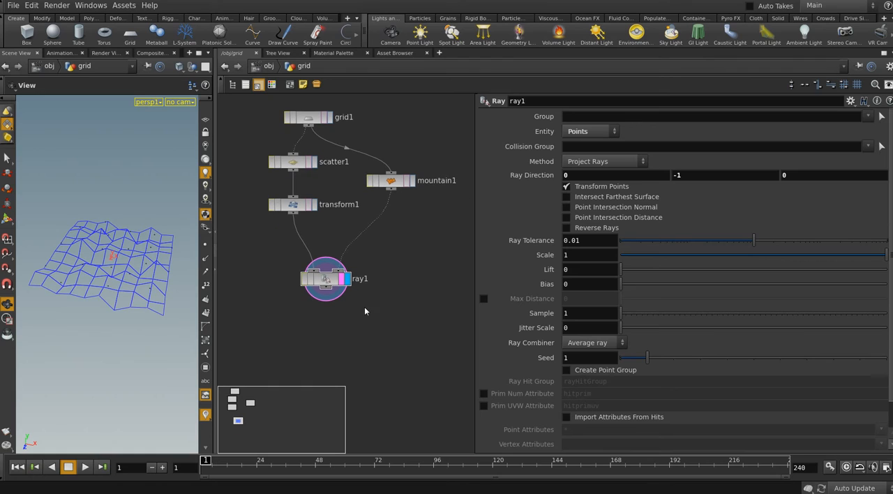
{"action": "left_click_drag", "start_coordinate": [333, 280], "coordinate": [322, 280]}
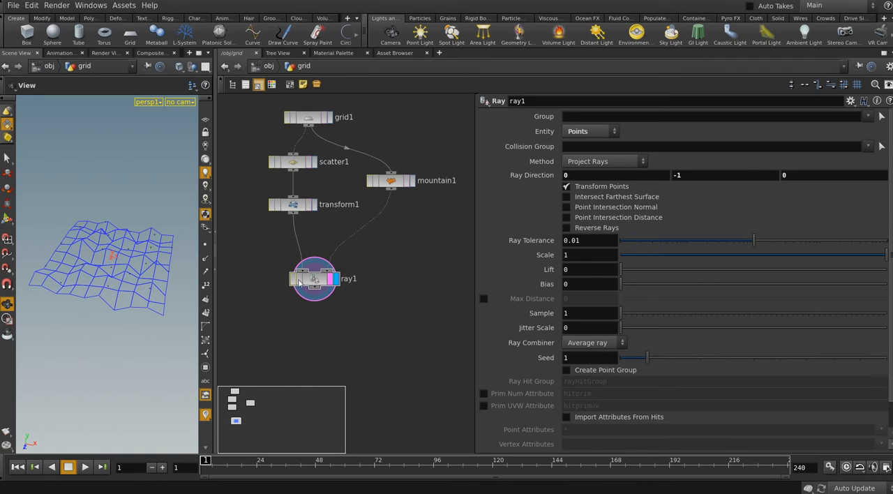
{"action": "mouse_move", "coordinate": [348, 291]}
{"action": "middle_mouse_down"}
{"action": "mouse_move", "coordinate": [356, 268]}
{"action": "mouse_move", "coordinate": [354, 282]}
{"action": "middle_mouse_up"}
{"action": "scroll", "coordinate": [393, 253], "scroll_direction": "down", "scroll_amount": 2}
{"action": "middle_click_drag", "start_coordinate": [393, 253], "coordinate": [366, 275]}
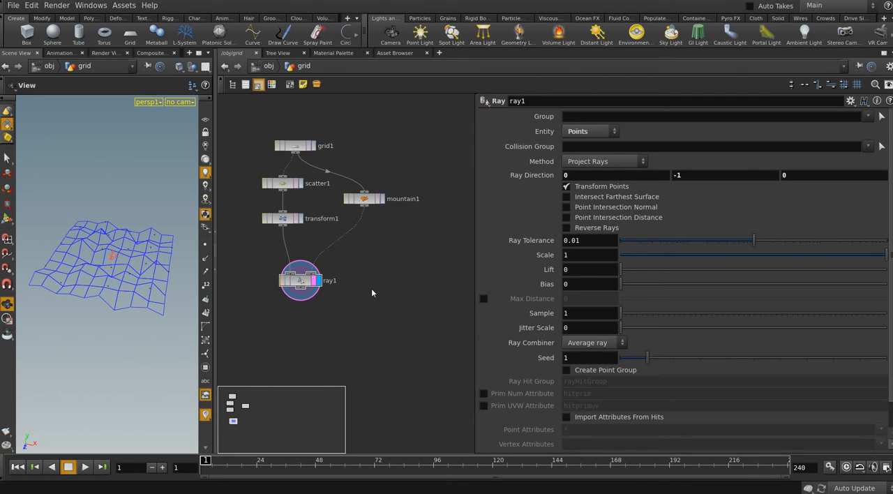
{"action": "key", "text": "Tab"}
{"action": "type", "text": "vop"}
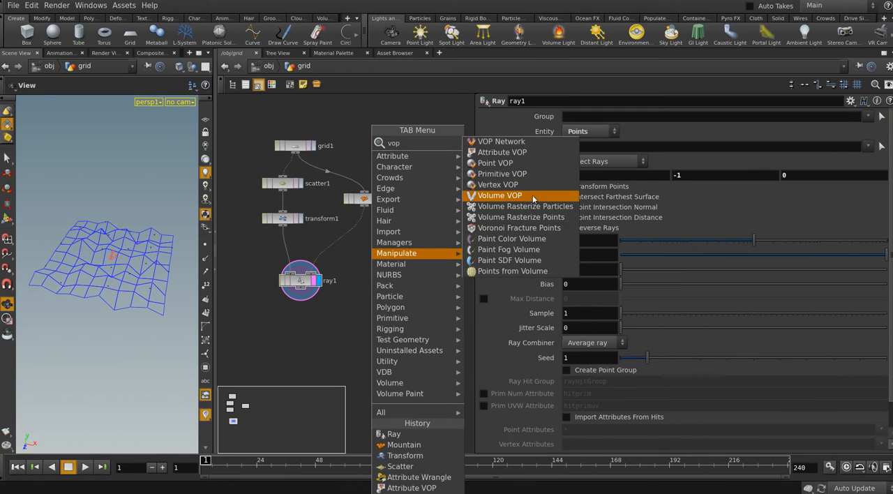
{"action": "left_click", "coordinate": [514, 152]}
{"action": "left_click", "coordinate": [361, 296]}
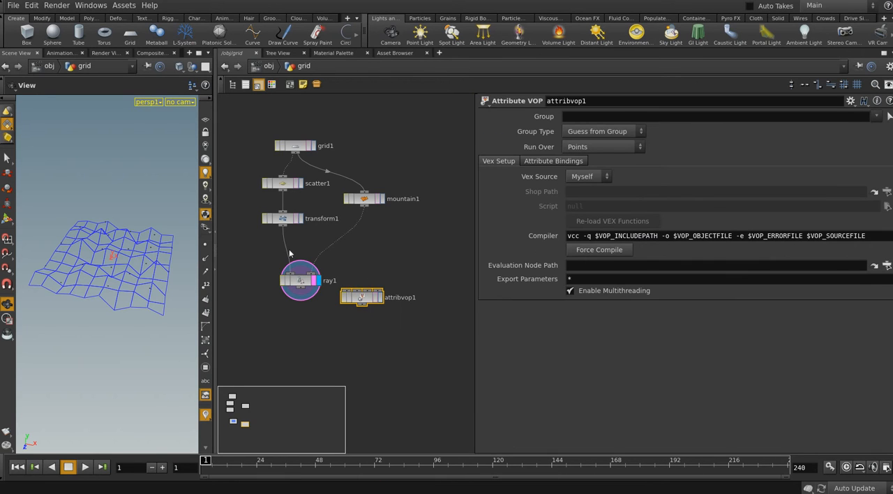
Connect transform1 to attribvop1's first input and mountain1 to its second input, and display attribvop1
{"action": "left_click_drag", "start_coordinate": [283, 227], "coordinate": [346, 289]}
{"action": "left_click", "coordinate": [301, 218]}
{"action": "left_click", "coordinate": [283, 221]}
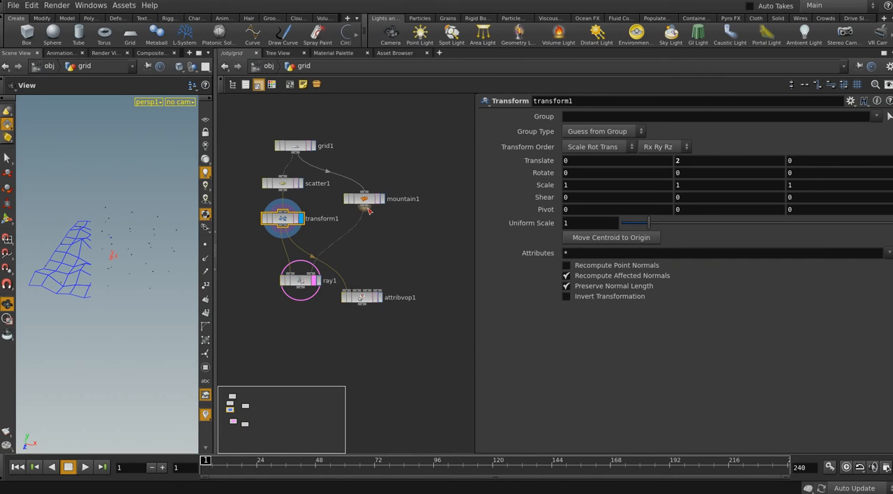
{"action": "left_click", "coordinate": [356, 289]}
{"action": "left_click", "coordinate": [380, 297]}
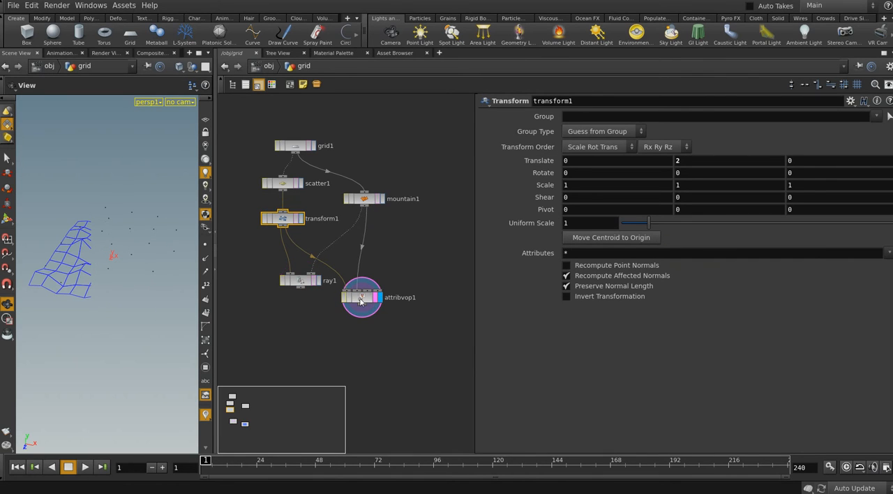
Open attribvop1's inner network and widen the network area
{"action": "double_click", "coordinate": [361, 299]}
{"action": "scroll", "coordinate": [383, 324], "scroll_direction": "down", "scroll_amount": 3}
{"action": "middle_click_drag", "start_coordinate": [385, 327], "coordinate": [416, 327]}
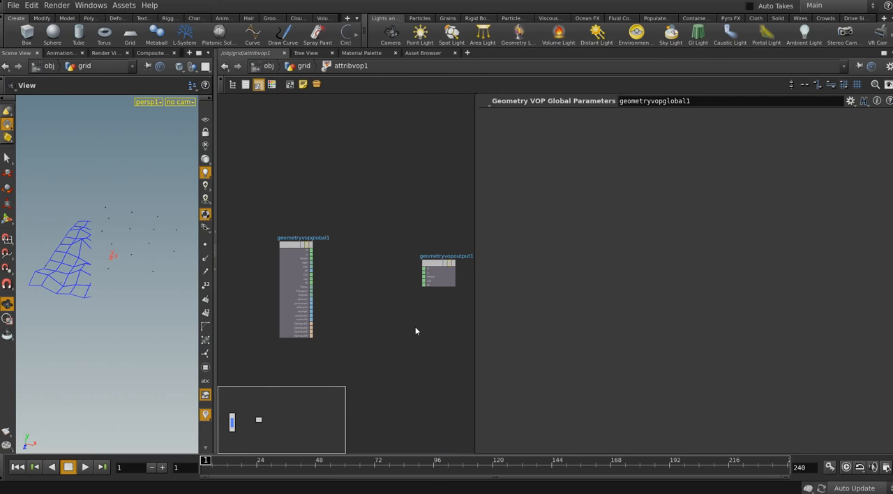
{"action": "left_click_drag", "start_coordinate": [563, 328], "coordinate": [604, 328]}
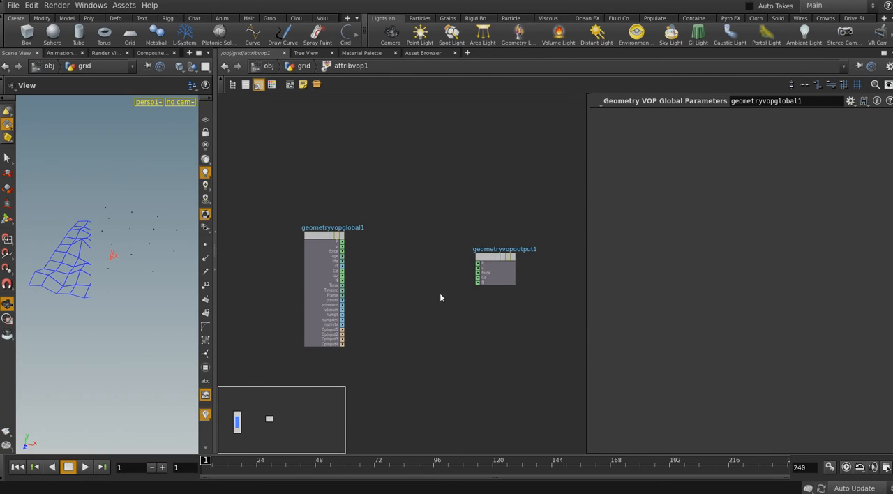
{"action": "scroll", "coordinate": [436, 278], "scroll_direction": "up", "scroll_amount": 2}
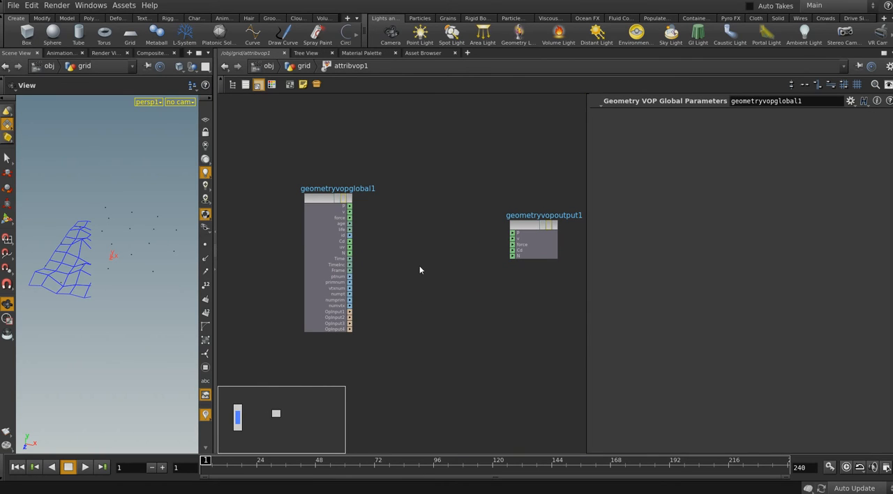
Add an Intersect node between geometryvopglobal1 and geometryvopoutput1
{"action": "key", "text": "Tab"}
{"action": "type", "text": "in"}
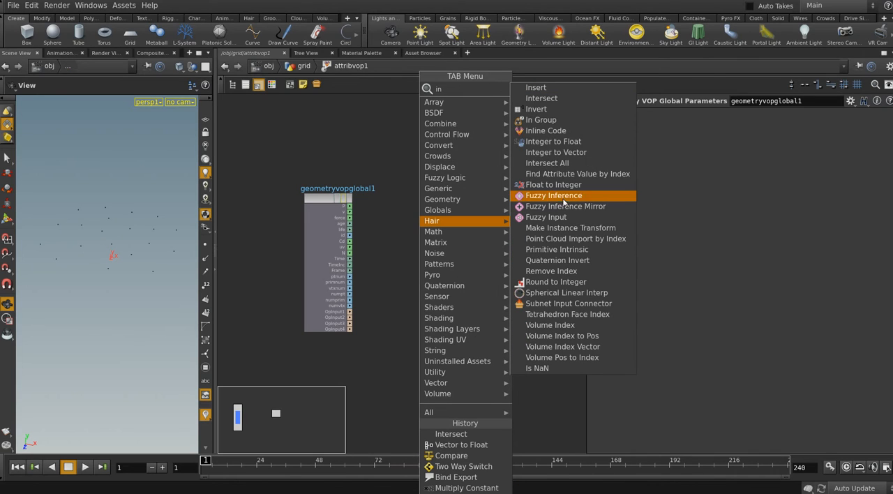
{"action": "left_click", "coordinate": [560, 100]}
{"action": "left_click", "coordinate": [433, 258]}
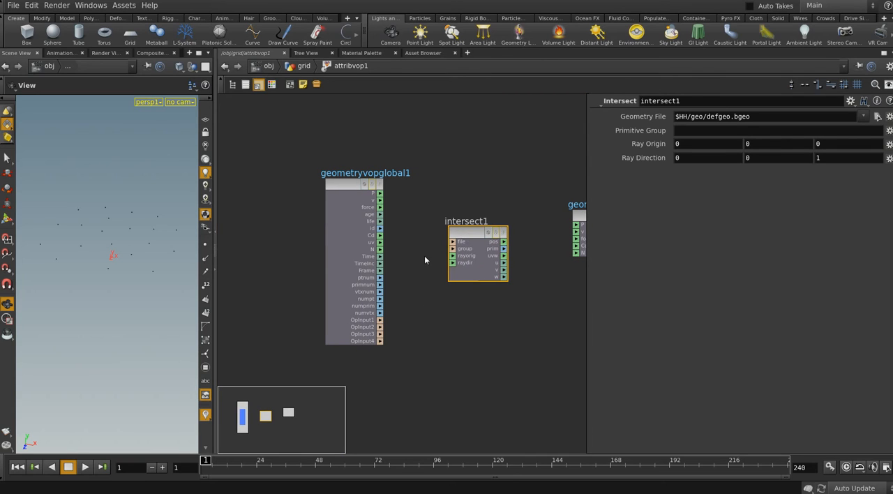
Connect the global P output to intersect1's rayorig input and create a constant feeding its raydir input
{"action": "left_click_drag", "start_coordinate": [88, 240], "coordinate": [128, 257]}
{"action": "left_click_drag", "start_coordinate": [380, 195], "coordinate": [452, 255]}
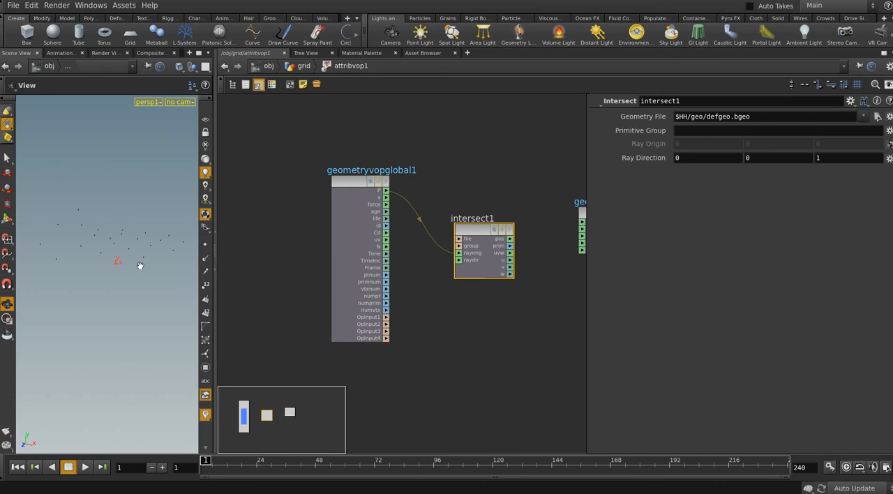
{"action": "right_click", "coordinate": [458, 260]}
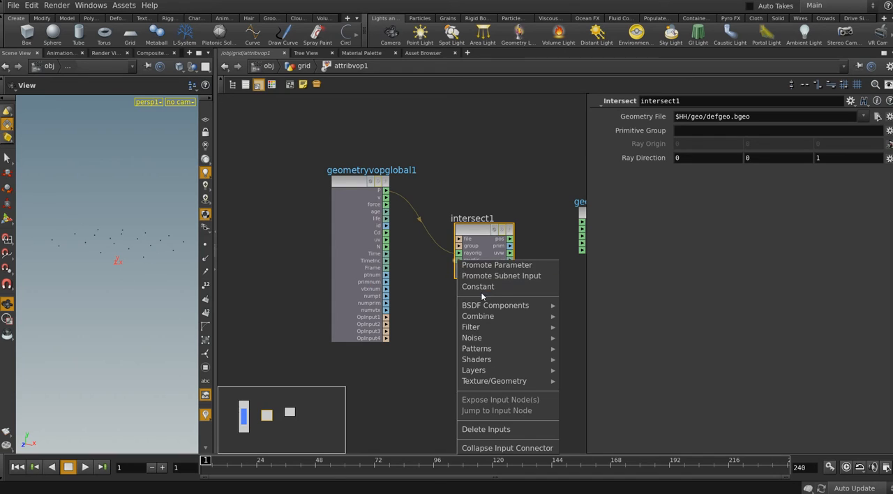
{"action": "left_click", "coordinate": [481, 288]}
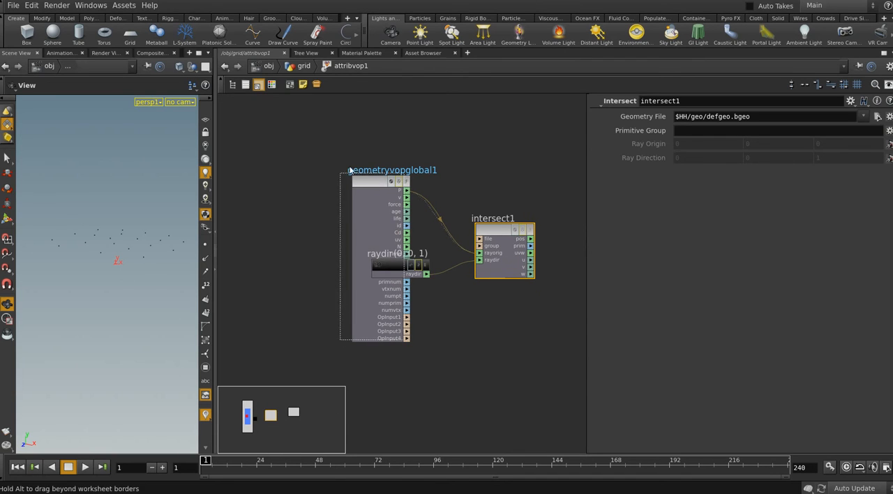
{"action": "key", "text": "l"}
Set the raydir constant to 0, -1, 0 and space intersect1 and the constant farther from the globals node
{"action": "left_click", "coordinate": [406, 314]}
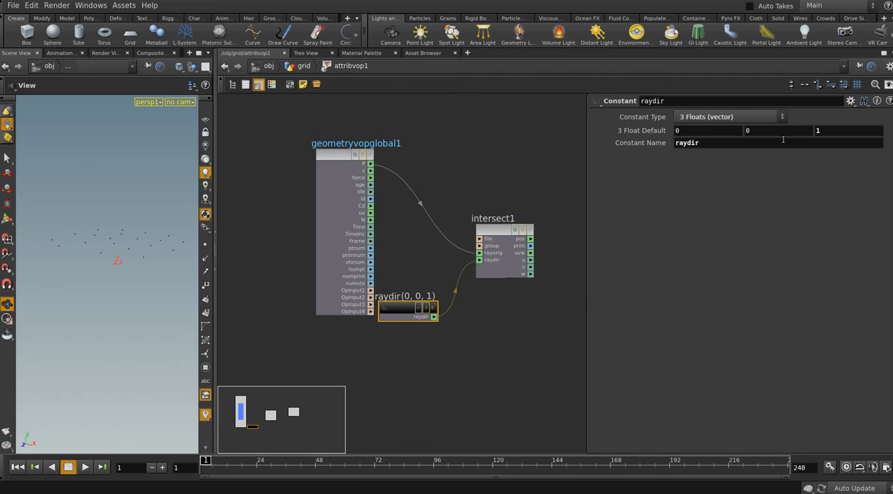
{"action": "double_click", "coordinate": [783, 140]}
{"action": "type", "text": "-1"}
{"action": "key", "text": "Return"}
{"action": "type", "text": "0"}
{"action": "key", "text": "Return"}
{"action": "left_click_drag", "start_coordinate": [484, 237], "coordinate": [505, 232]}
{"action": "left_click_drag", "start_coordinate": [408, 315], "coordinate": [413, 341]}
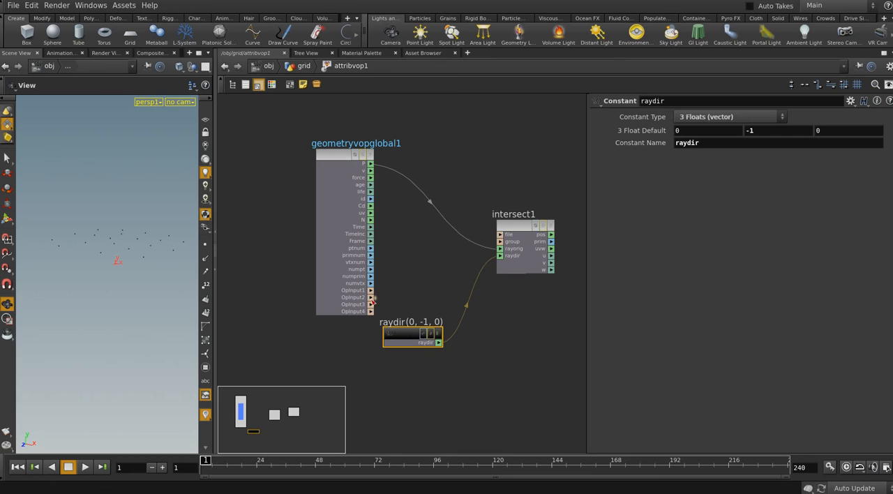
Connect OpInput2 to intersect1's file input and intersect1's pos output to P on geometryvopoutput1
{"action": "left_click_drag", "start_coordinate": [371, 297], "coordinate": [501, 238]}
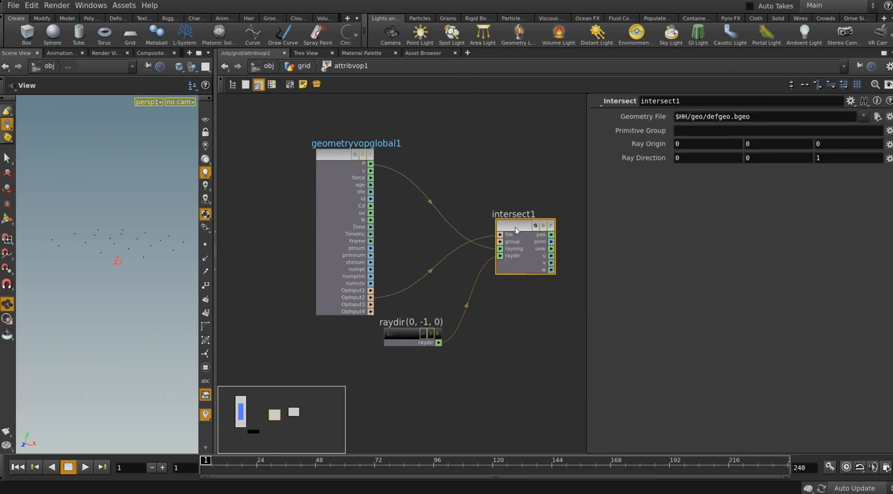
{"action": "key", "text": "h"}
{"action": "middle_click_drag", "start_coordinate": [510, 306], "coordinate": [474, 313]}
{"action": "scroll", "coordinate": [474, 313], "scroll_direction": "up", "scroll_amount": 1}
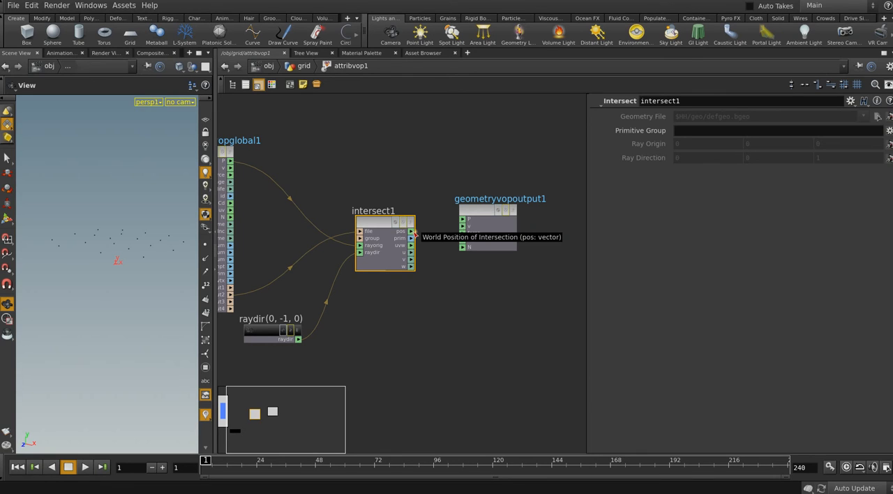
{"action": "left_click_drag", "start_coordinate": [413, 231], "coordinate": [463, 219]}
{"action": "scroll", "coordinate": [462, 302], "scroll_direction": "down", "scroll_amount": 2}
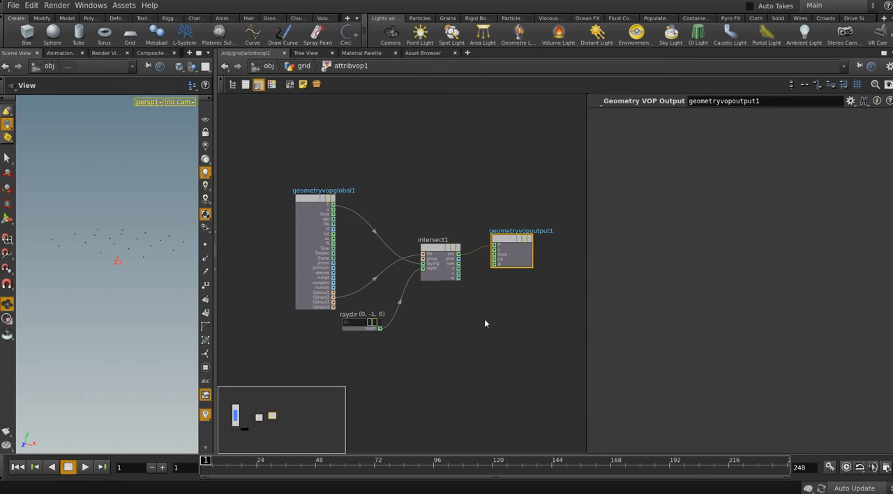
Return to the grid network and compare the displayed results of ray1, mountain1, transform1 and attribvop1
{"action": "left_click", "coordinate": [309, 68]}
{"action": "left_click", "coordinate": [344, 281]}
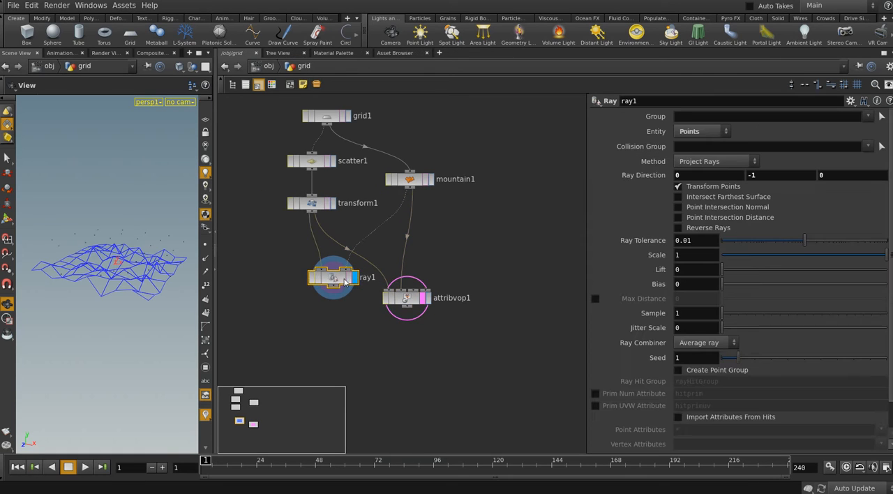
{"action": "left_click_drag", "start_coordinate": [344, 281], "coordinate": [338, 288]}
{"action": "left_click", "coordinate": [342, 284]}
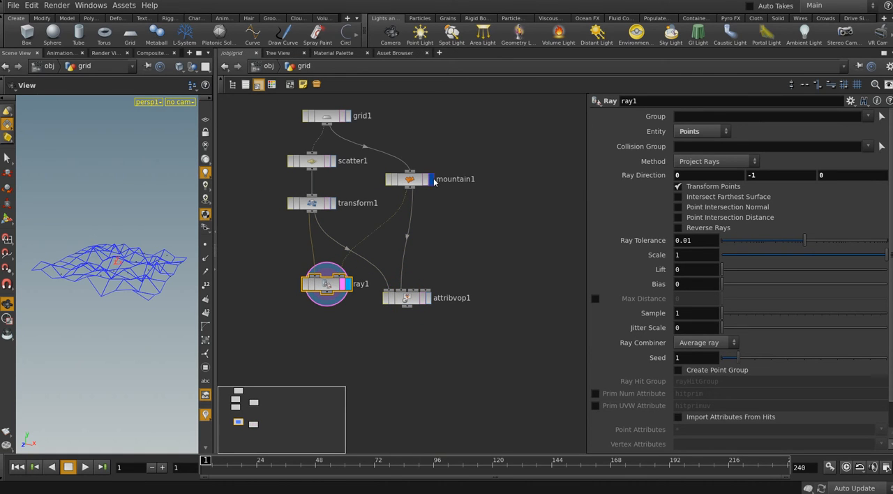
{"action": "left_click", "coordinate": [431, 180]}
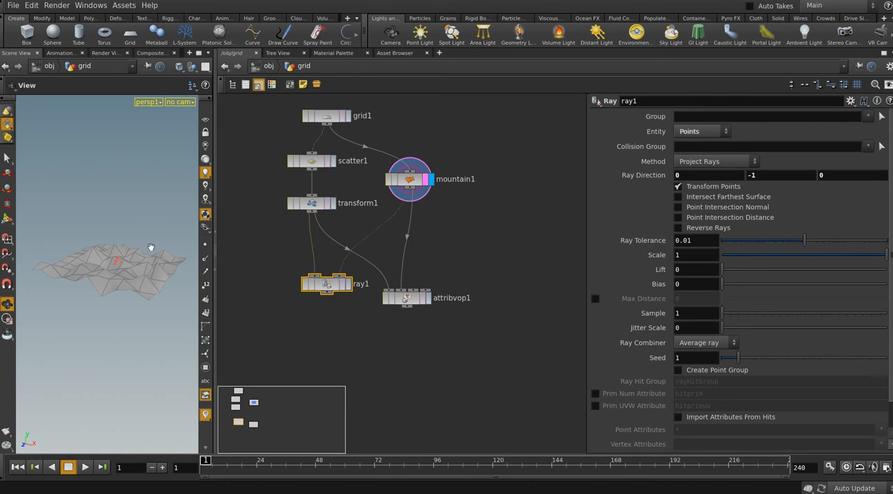
{"action": "left_click", "coordinate": [334, 203]}
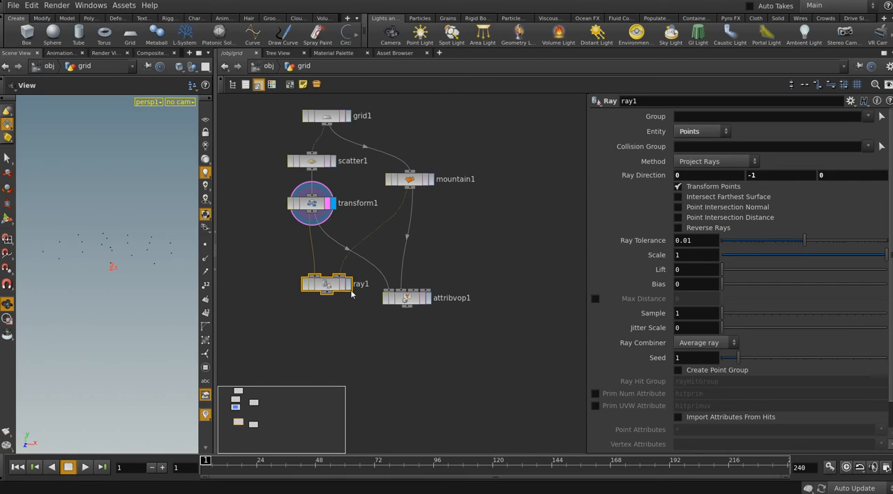
{"action": "left_click", "coordinate": [331, 291]}
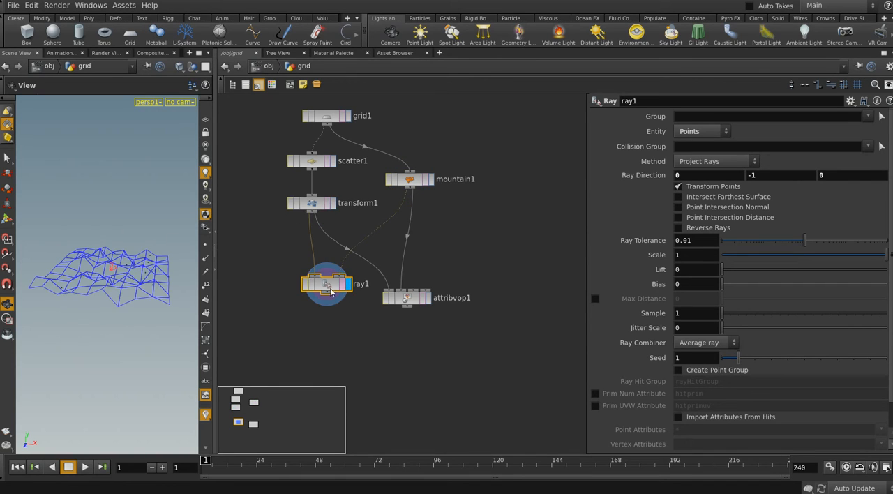
{"action": "left_click_drag", "start_coordinate": [100, 269], "coordinate": [86, 280]}
{"action": "left_click_drag", "start_coordinate": [134, 265], "coordinate": [155, 293]}
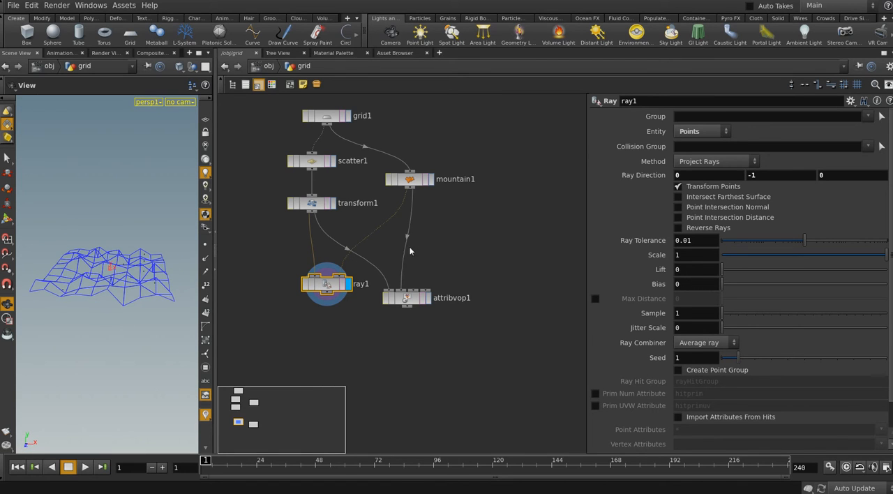
{"action": "left_click", "coordinate": [427, 298]}
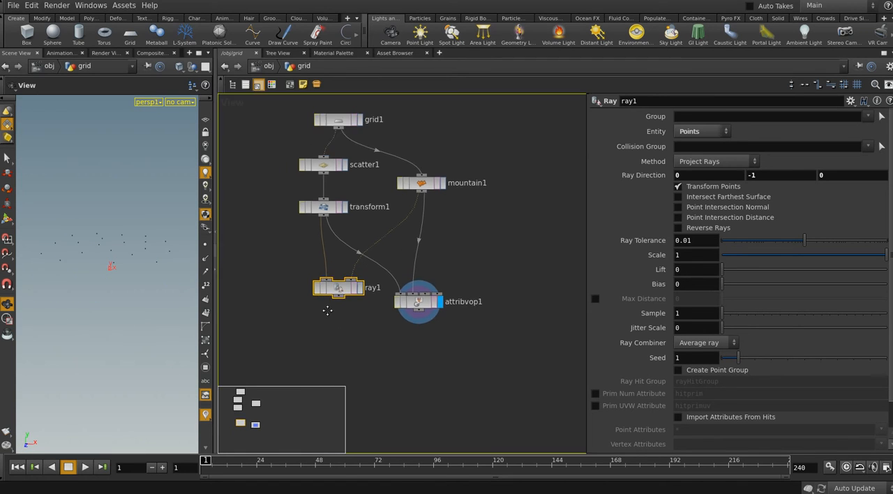
{"action": "middle_click_drag", "start_coordinate": [359, 334], "coordinate": [347, 317]}
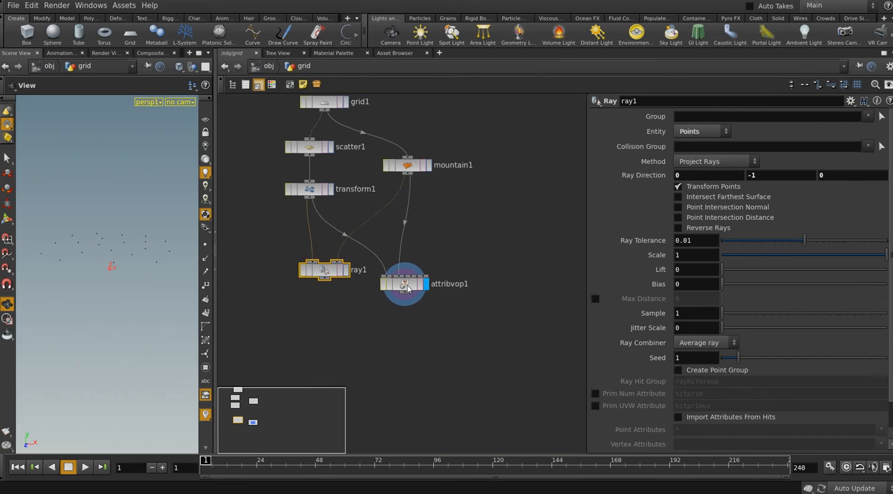
Check the raydir constant inside attribvop1 and transform1's translation in the grid network
{"action": "double_click", "coordinate": [408, 287]}
{"action": "left_click", "coordinate": [339, 320]}
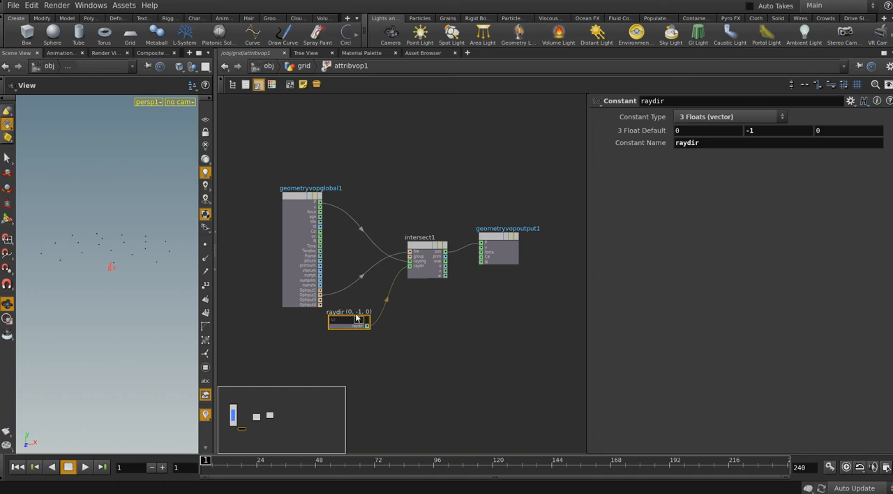
{"action": "left_click", "coordinate": [304, 66]}
{"action": "left_click", "coordinate": [324, 192]}
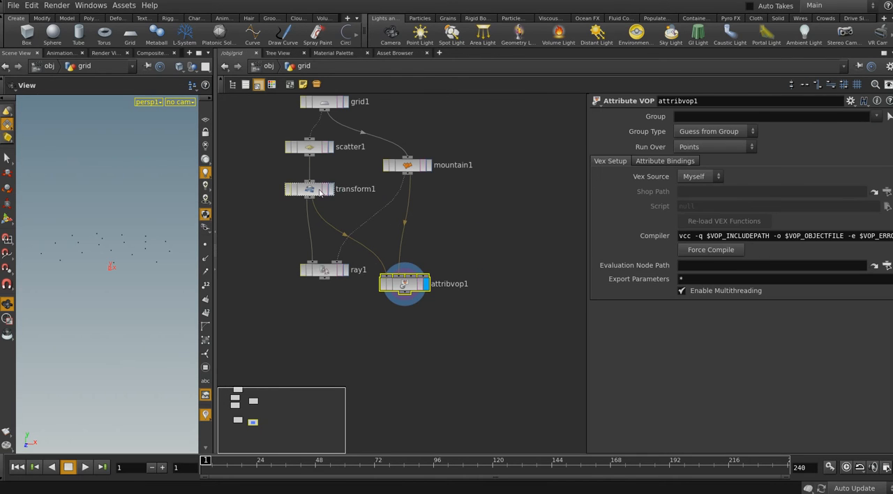
Set the raydir constant inside attribvop1 to 0, -3, 0 and display transform1 in the grid network
{"action": "left_click", "coordinate": [406, 284]}
{"action": "scroll", "coordinate": [429, 304], "scroll_direction": "up", "scroll_amount": 2}
{"action": "double_click", "coordinate": [396, 278]}
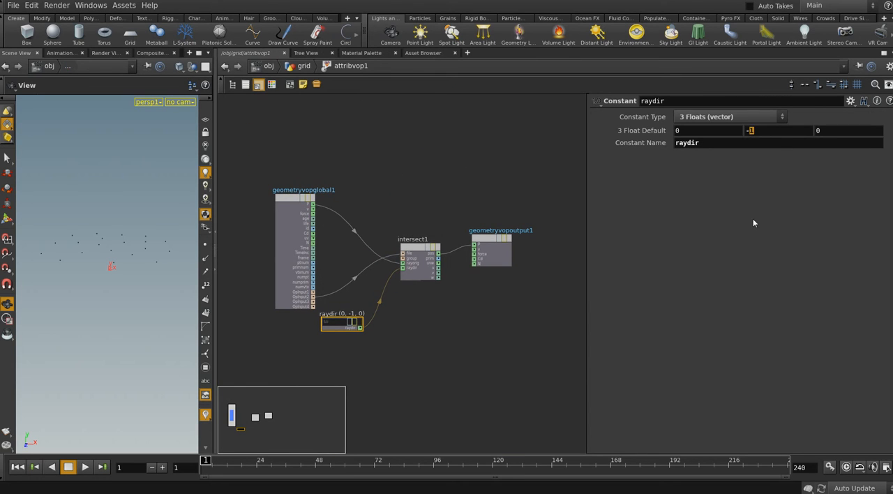
{"action": "type", "text": "3"}
{"action": "left_click", "coordinate": [474, 319]}
{"action": "left_click", "coordinate": [303, 66]}
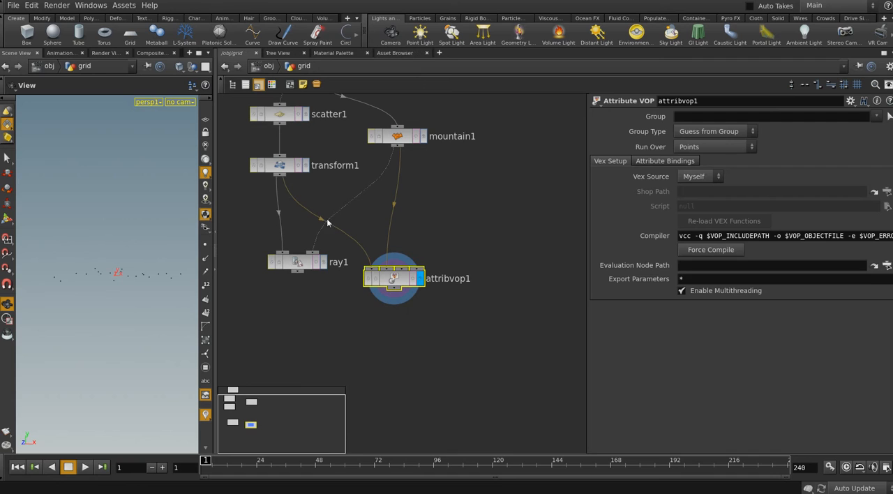
{"action": "left_click", "coordinate": [306, 166]}
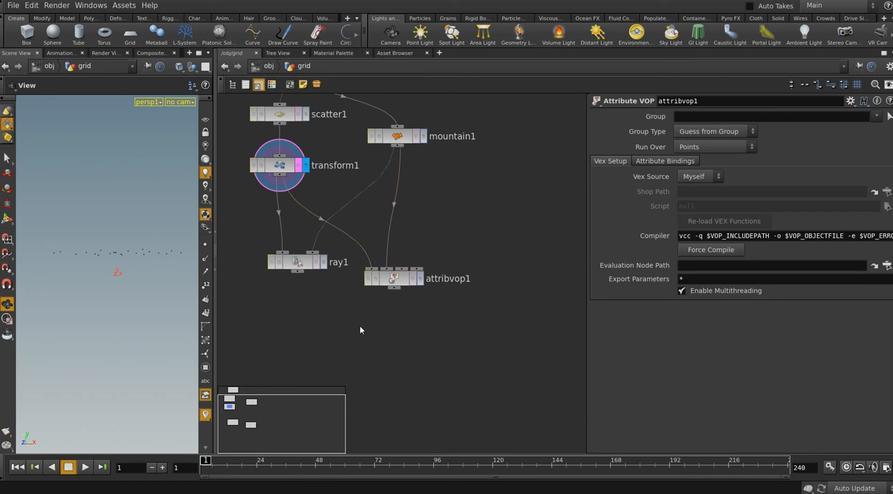
Add a Merge node below ray1 and attribvop1, connect transform1 and mountain1 to it, and display the merged result
{"action": "key", "text": "Tab"}
{"action": "type", "text": "mer"}
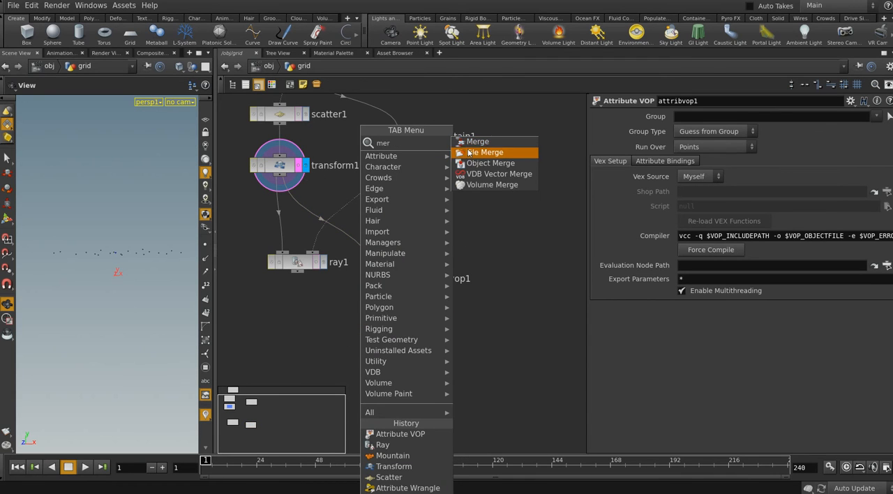
{"action": "left_click", "coordinate": [470, 143]}
{"action": "left_click", "coordinate": [350, 346]}
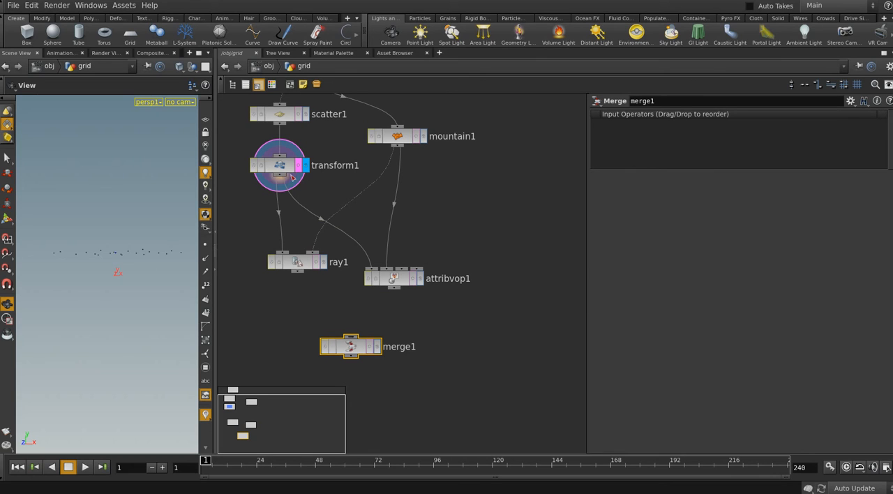
{"action": "left_click_drag", "start_coordinate": [282, 179], "coordinate": [351, 338]}
{"action": "left_click_drag", "start_coordinate": [402, 150], "coordinate": [350, 339]}
{"action": "left_click", "coordinate": [376, 346]}
{"action": "middle_click_drag", "start_coordinate": [459, 352], "coordinate": [490, 337]}
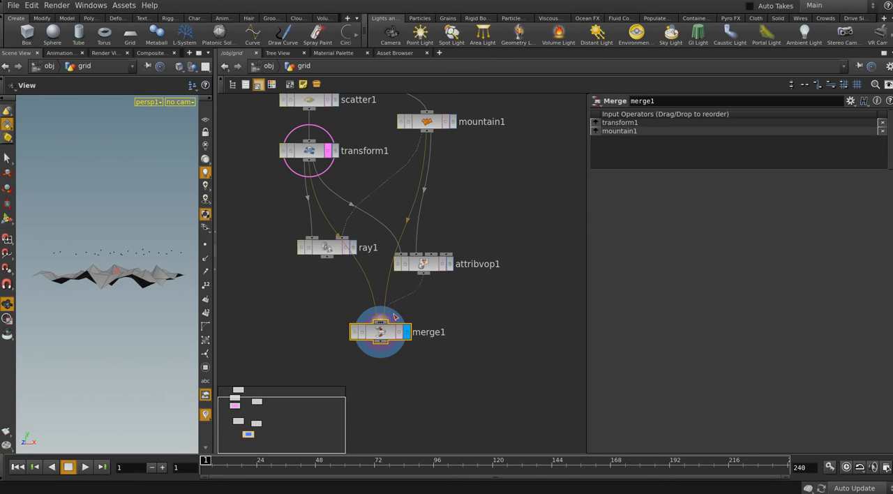
Replace transform1 with attribvop1 as an input of merge1 and inspect the merged points against the mountain surface
{"action": "left_click_drag", "start_coordinate": [417, 276], "coordinate": [366, 278]}
{"action": "left_click", "coordinate": [366, 278]}
{"action": "left_click", "coordinate": [422, 274]}
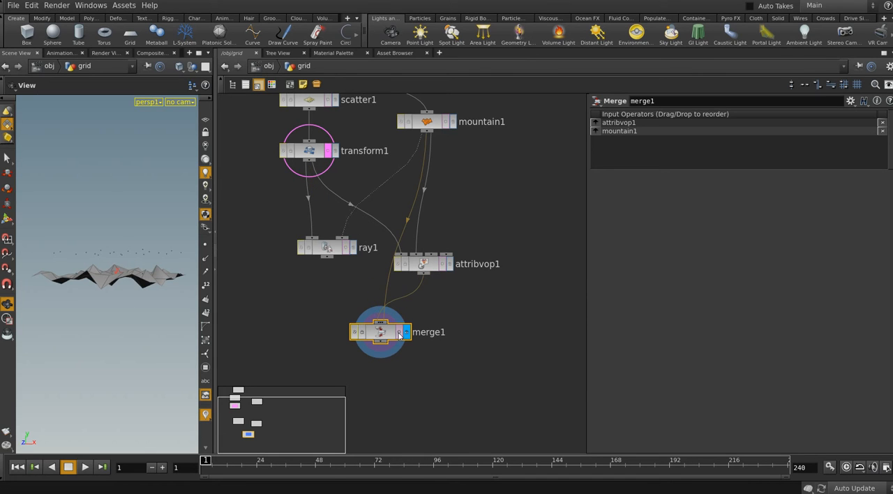
{"action": "left_click", "coordinate": [399, 335]}
{"action": "left_click", "coordinate": [399, 335]}
{"action": "mouse_move", "coordinate": [128, 283]}
{"action": "left_mouse_down"}
{"action": "mouse_move", "coordinate": [166, 327]}
{"action": "mouse_move", "coordinate": [192, 298]}
{"action": "mouse_move", "coordinate": [133, 311]}
{"action": "mouse_move", "coordinate": [106, 295]}
{"action": "mouse_move", "coordinate": [149, 305]}
{"action": "mouse_move", "coordinate": [113, 293]}
{"action": "mouse_move", "coordinate": [119, 314]}
{"action": "mouse_move", "coordinate": [136, 283]}
{"action": "left_mouse_up"}
Move merge1 below ray1 and display attribvop1's result on its own
{"action": "middle_click_drag", "start_coordinate": [341, 347], "coordinate": [347, 335]}
{"action": "left_click_drag", "start_coordinate": [385, 326], "coordinate": [329, 331]}
{"action": "middle_click_drag", "start_coordinate": [448, 277], "coordinate": [427, 293]}
{"action": "left_click", "coordinate": [429, 269]}
{"action": "left_click", "coordinate": [433, 269]}
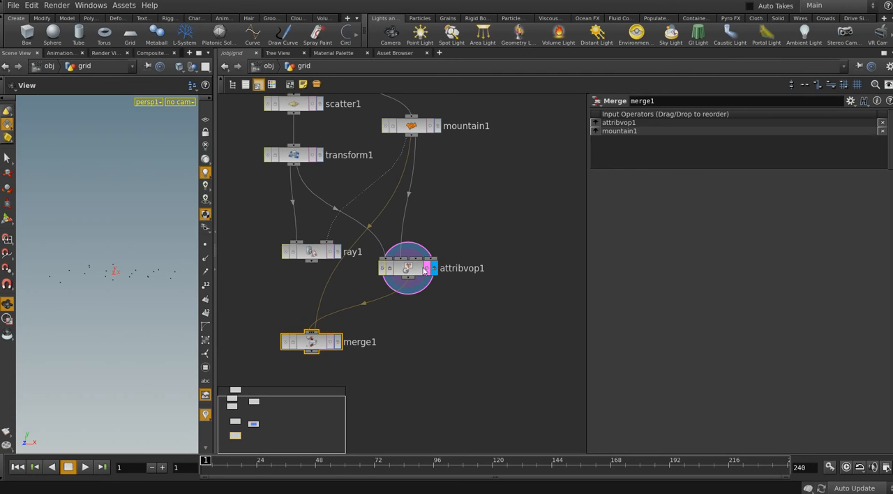
Review intersect1's input and output connections inside attribvop1, and return to the grid network
{"action": "double_click", "coordinate": [408, 267]}
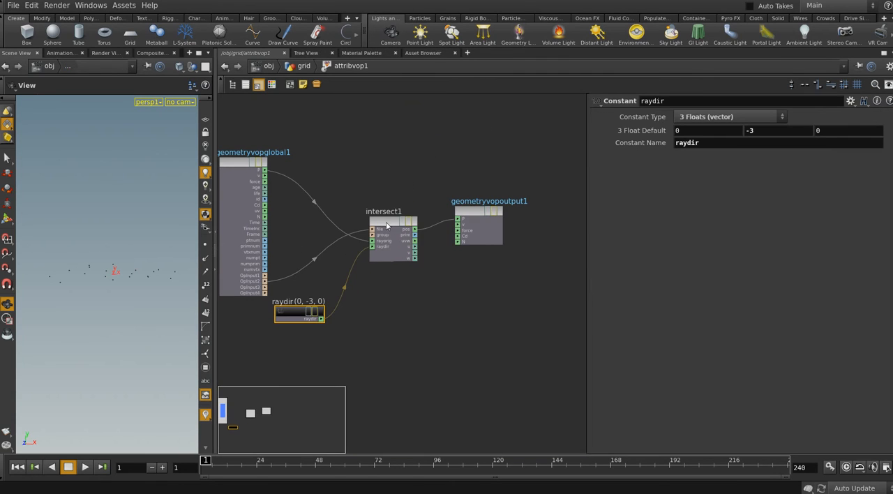
{"action": "left_click", "coordinate": [387, 226]}
{"action": "scroll", "coordinate": [417, 315], "scroll_direction": "up", "scroll_amount": 3}
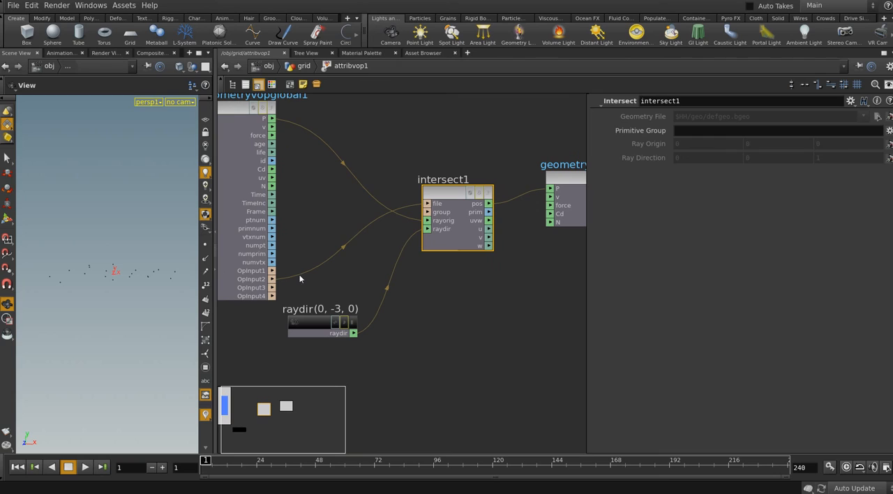
{"action": "left_click", "coordinate": [428, 221]}
{"action": "scroll", "coordinate": [488, 245], "scroll_direction": "down", "scroll_amount": 4}
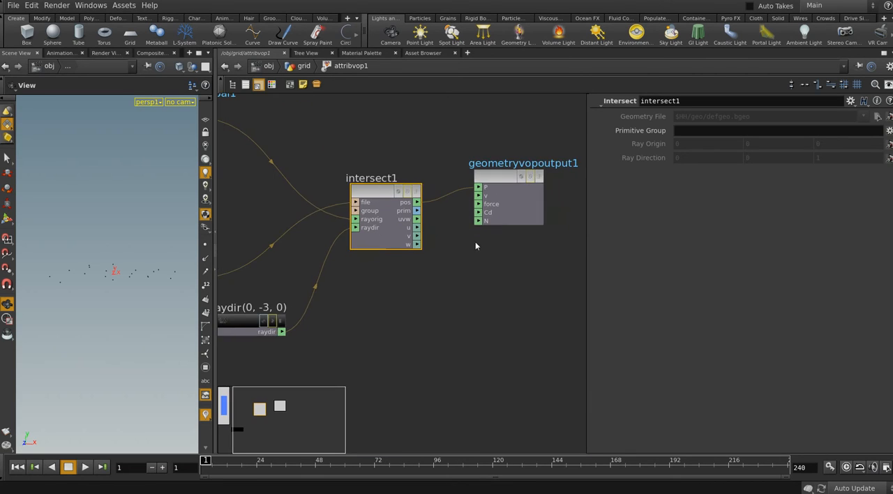
{"action": "left_click", "coordinate": [306, 66]}
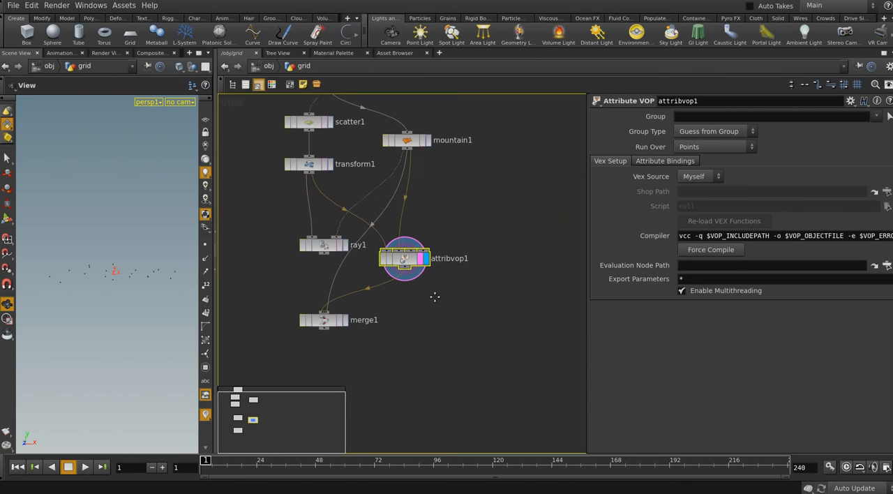
Add an Attribute Wrangle node with transform1 as first input and mountain1 as second input, and display it
{"action": "key", "text": "Tab"}
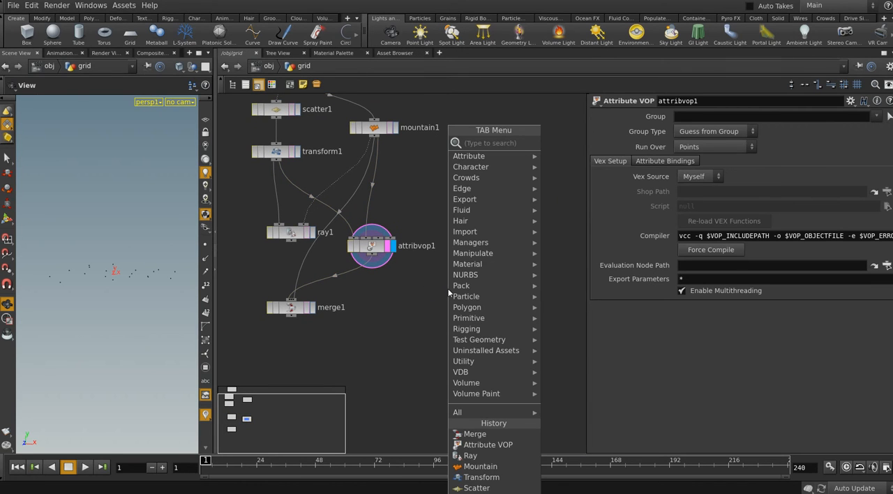
{"action": "type", "text": "atw"}
{"action": "key", "text": "Return"}
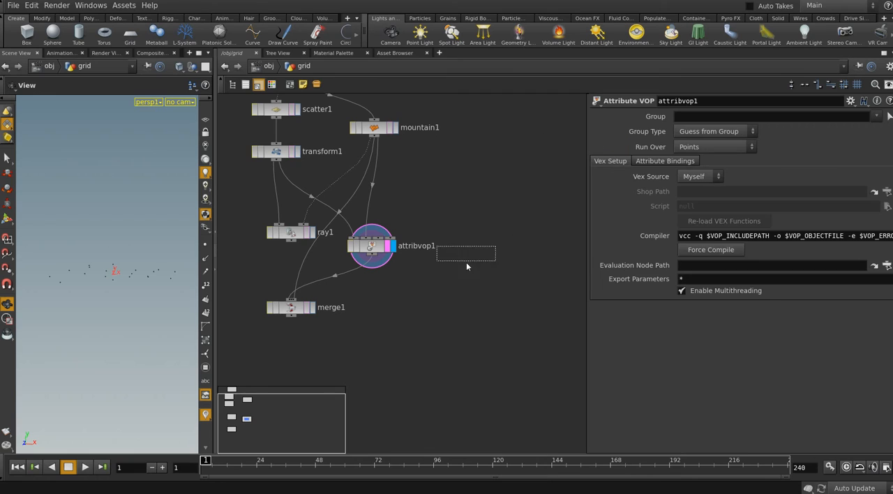
{"action": "left_click", "coordinate": [459, 283]}
{"action": "left_click_drag", "start_coordinate": [279, 166], "coordinate": [440, 274]}
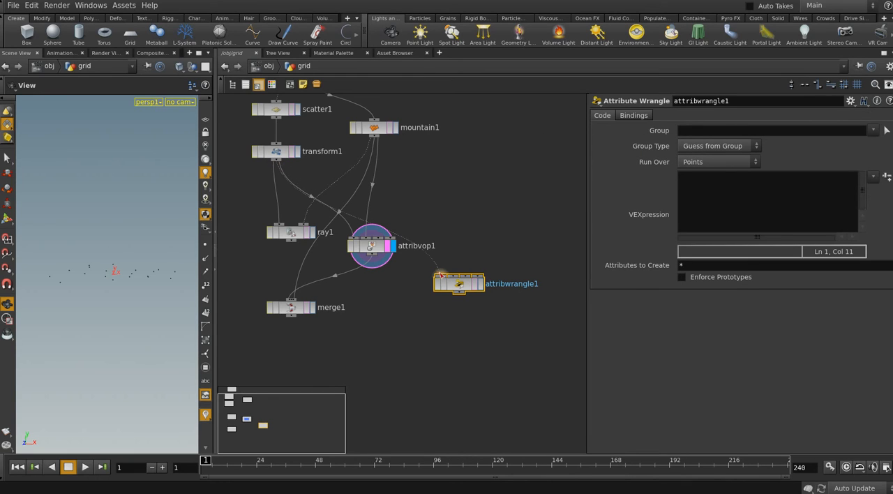
{"action": "left_click_drag", "start_coordinate": [376, 142], "coordinate": [454, 273]}
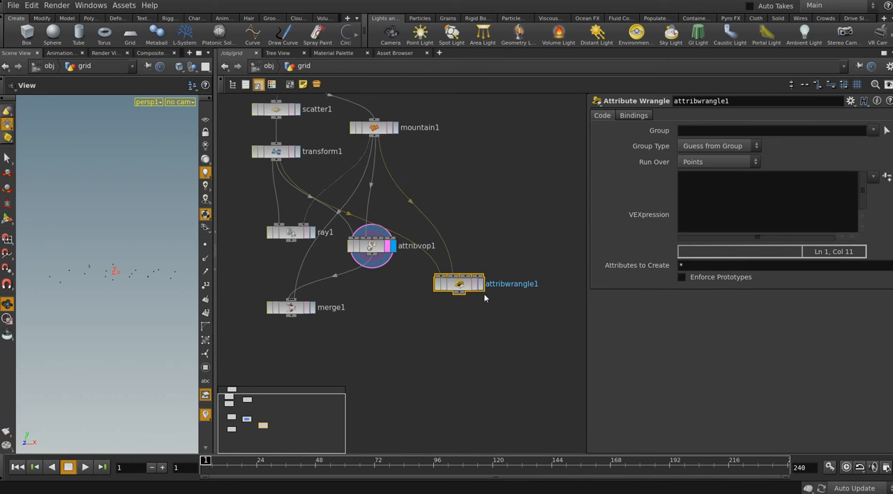
{"action": "left_click", "coordinate": [480, 284]}
{"action": "middle_click_drag", "start_coordinate": [494, 315], "coordinate": [454, 301]}
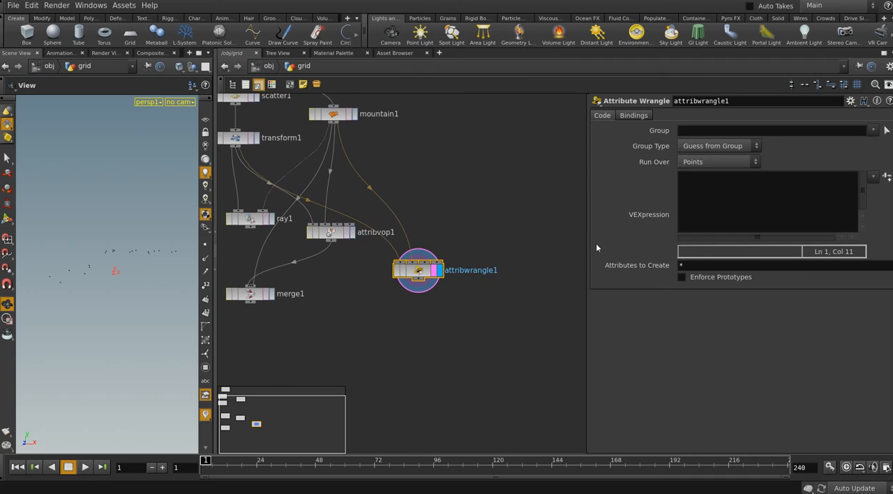
Widen the parameter area and begin attribwrangle1's VEXpression with "intersect(", checking the intersect1 setup in attribvop1 for reference
{"action": "left_click_drag", "start_coordinate": [586, 236], "coordinate": [523, 237]}
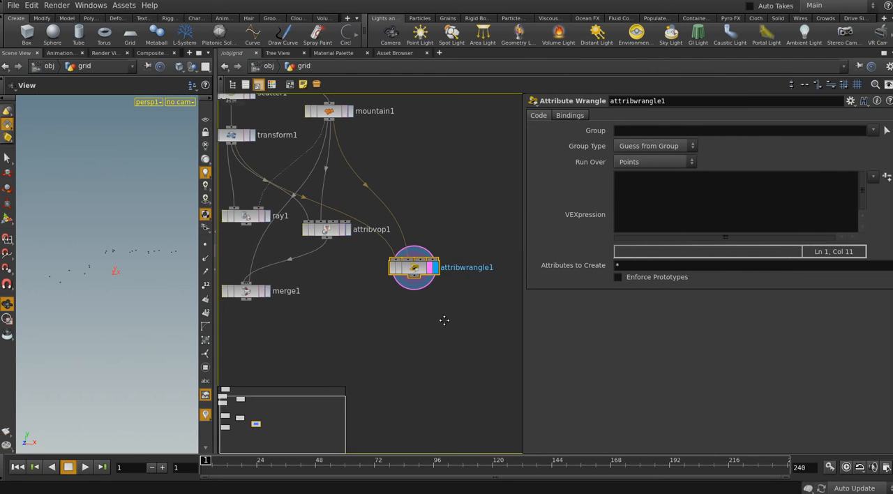
{"action": "left_click", "coordinate": [652, 186]}
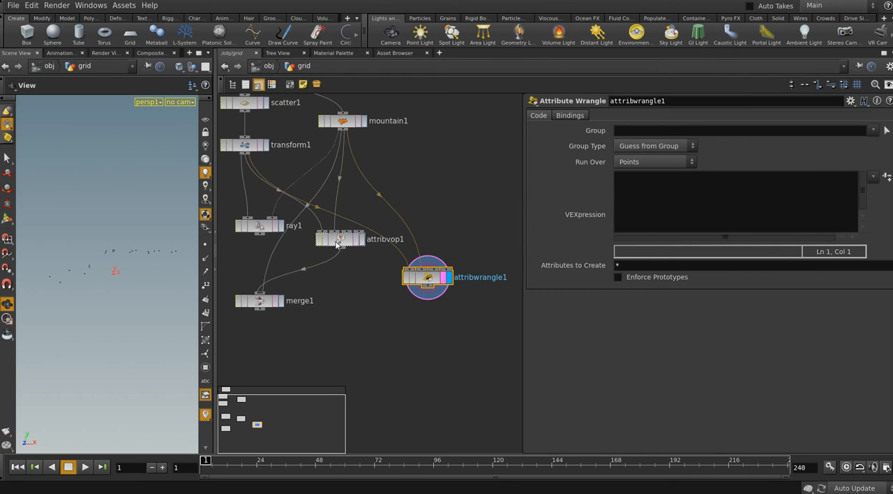
{"action": "double_click", "coordinate": [337, 240]}
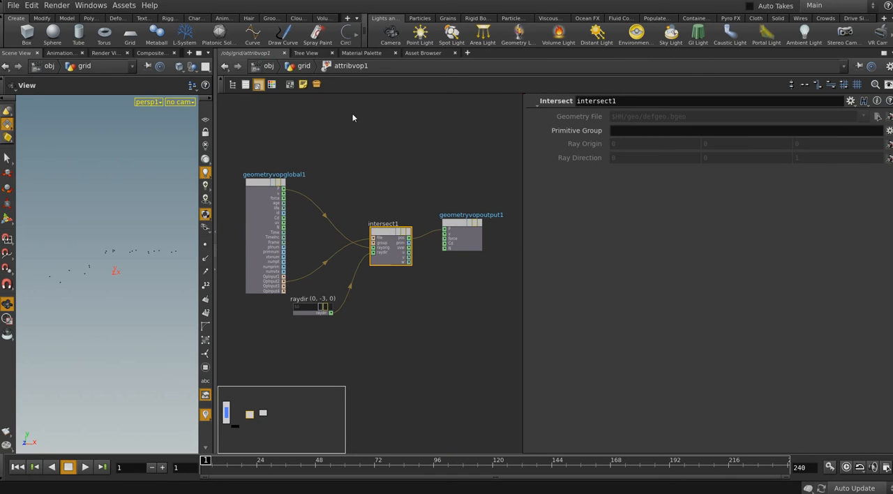
{"action": "left_click", "coordinate": [303, 66]}
{"action": "left_click", "coordinate": [428, 276]}
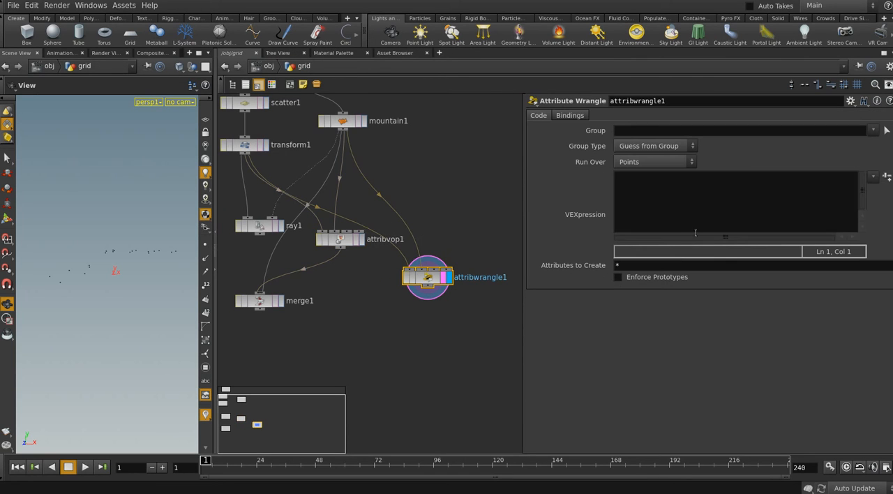
{"action": "type", "text": "intersect"}
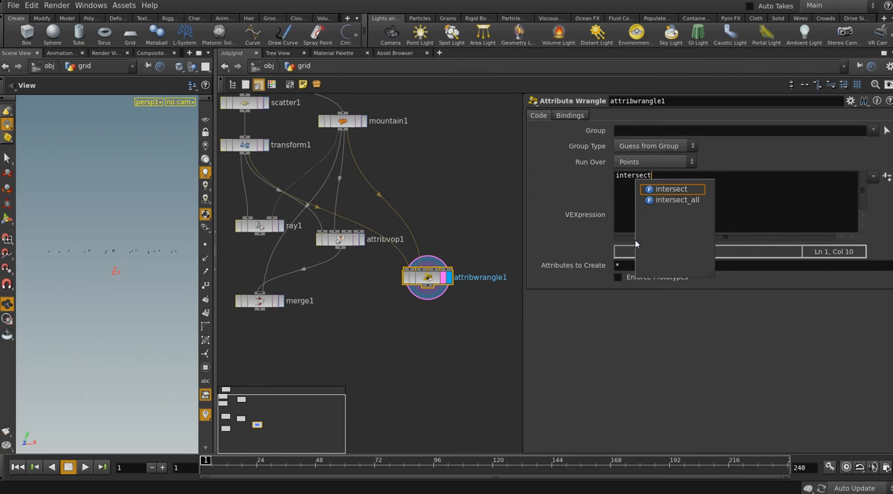
{"action": "type", "text": "("}
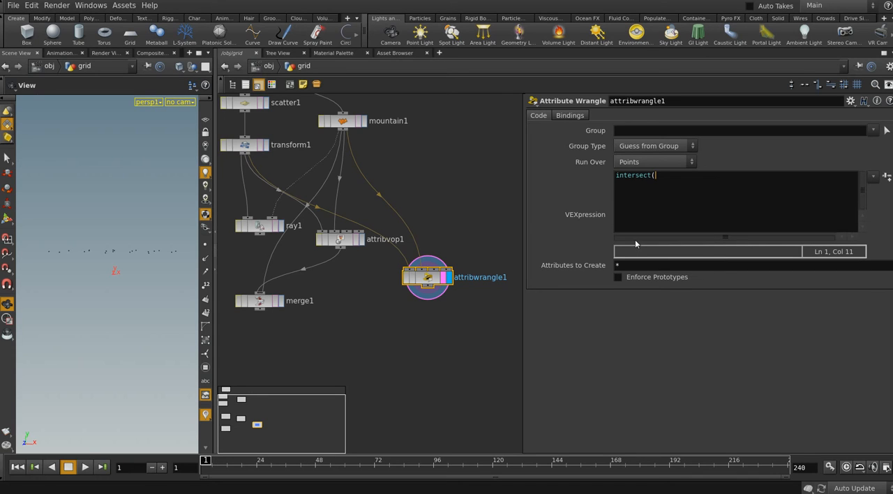
Check intersect1's file input inside attribvop1 and add "OpInput2," as the first intersect argument in attribwrangle1
{"action": "double_click", "coordinate": [427, 282]}
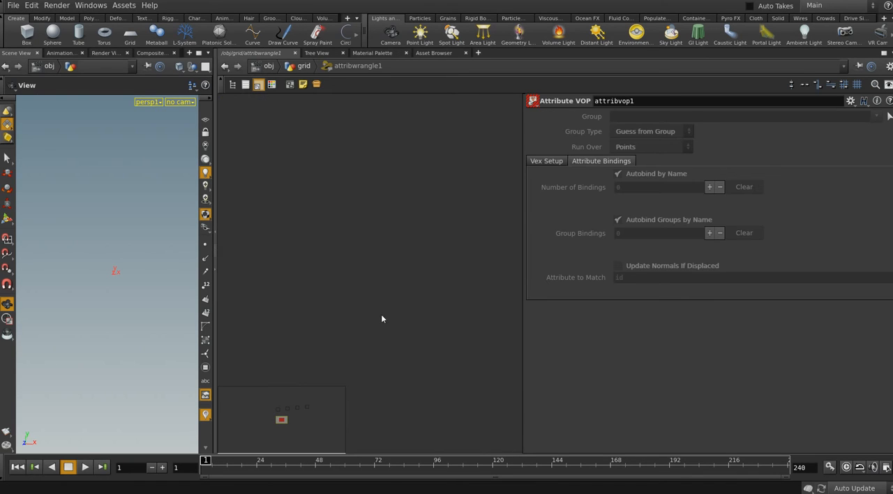
{"action": "left_click", "coordinate": [301, 66]}
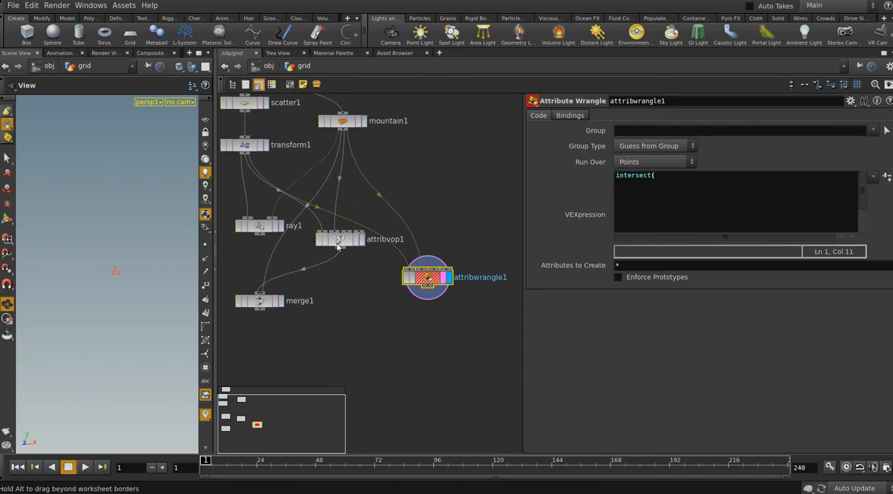
{"action": "double_click", "coordinate": [339, 241]}
{"action": "scroll", "coordinate": [379, 317], "scroll_direction": "up", "scroll_amount": 2}
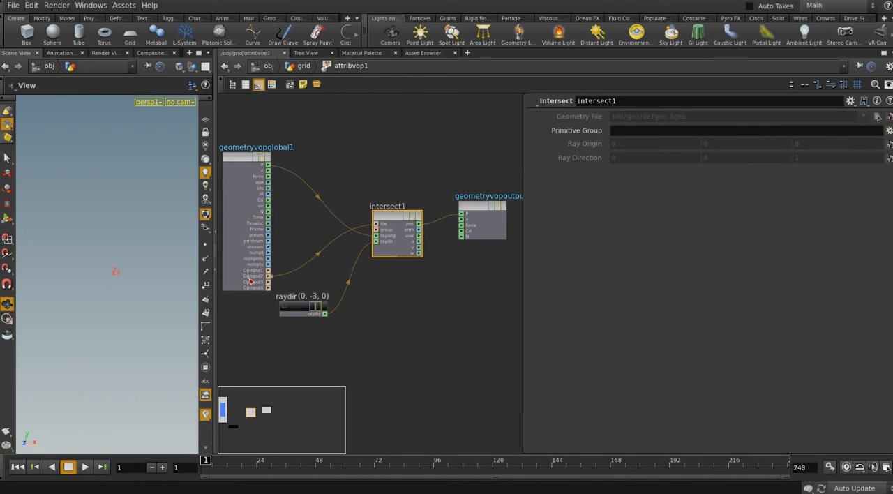
{"action": "left_click", "coordinate": [301, 66]}
{"action": "left_click", "coordinate": [427, 278]}
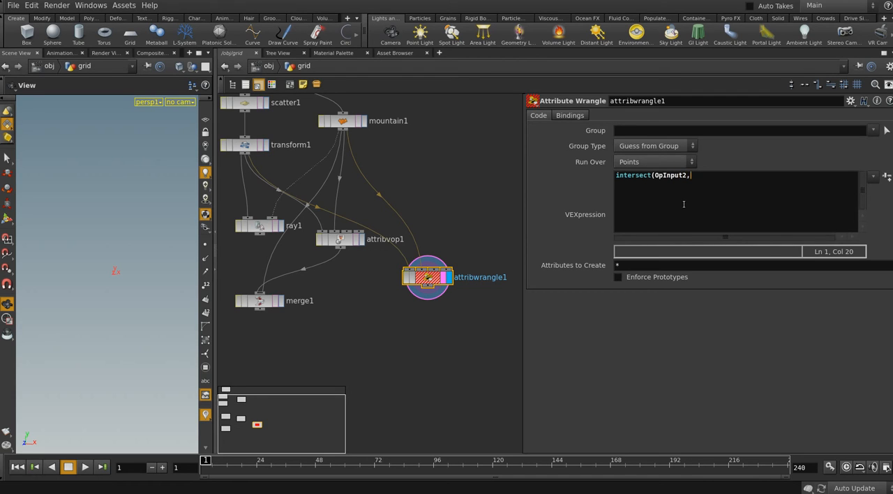
Check intersect1's ray origin input inside attribvop1 and add @P as the second intersect argument in attribwrangle1
{"action": "double_click", "coordinate": [341, 239]}
{"action": "scroll", "coordinate": [371, 271], "scroll_direction": "up", "scroll_amount": 4}
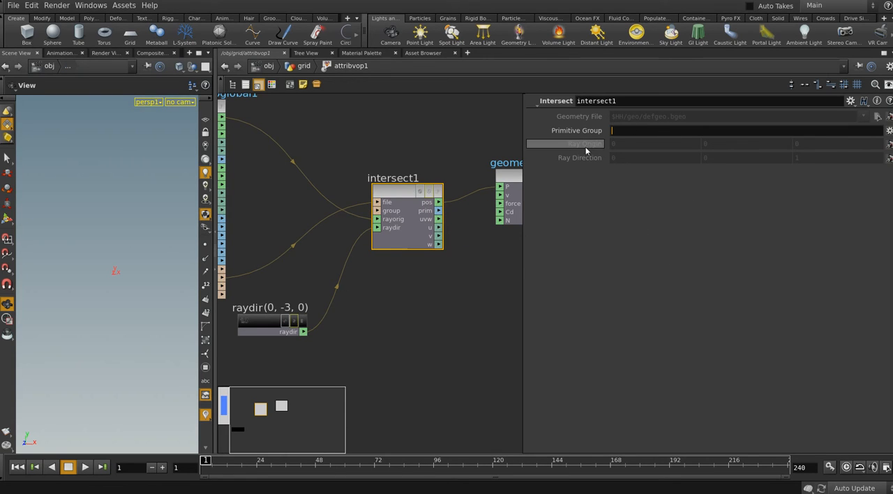
{"action": "middle_click_drag", "start_coordinate": [338, 282], "coordinate": [355, 282]}
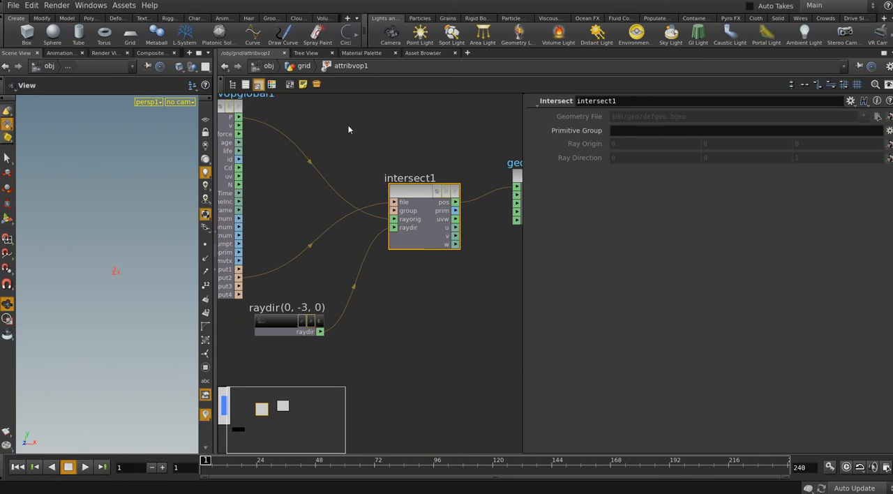
{"action": "left_click", "coordinate": [303, 66]}
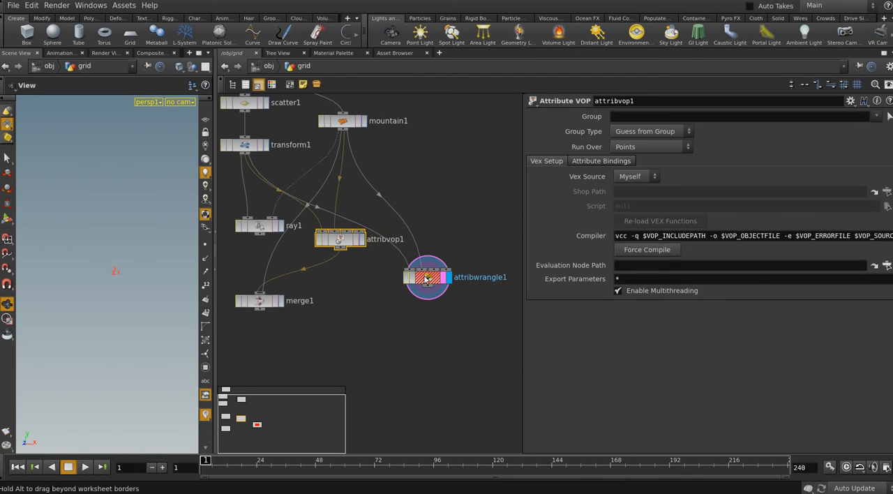
{"action": "left_click", "coordinate": [427, 279]}
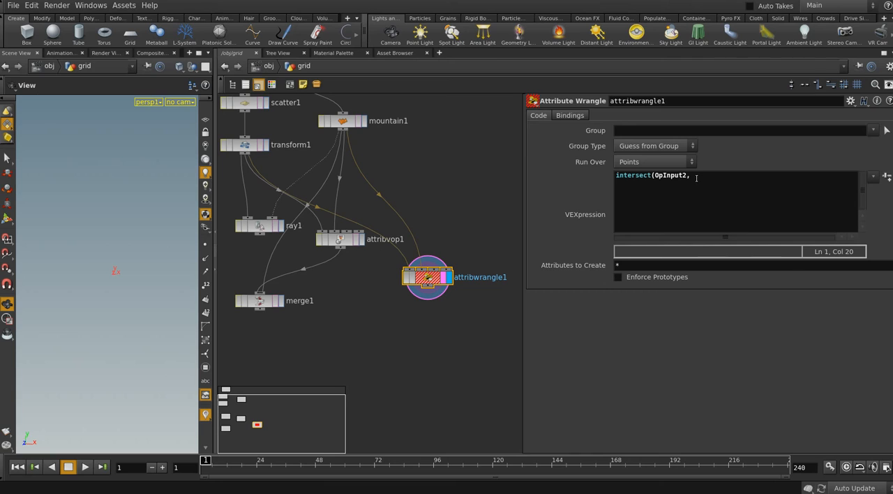
{"action": "type", "text": "@P"}
Insert the line "inP = @P;" above the intersect call in attribwrangle1, with an empty line above it
{"action": "key", "text": "Left"}
{"action": "key", "text": "Left"}
{"action": "key", "text": "Left"}
{"action": "key", "text": "Left"}
{"action": "key", "text": "Left"}
{"action": "key", "text": "Left"}
{"action": "key", "text": "Left"}
{"action": "key", "text": "Left"}
{"action": "key", "text": "Left"}
{"action": "key", "text": "Left"}
{"action": "key", "text": "Return"}
{"action": "key", "text": "Up"}
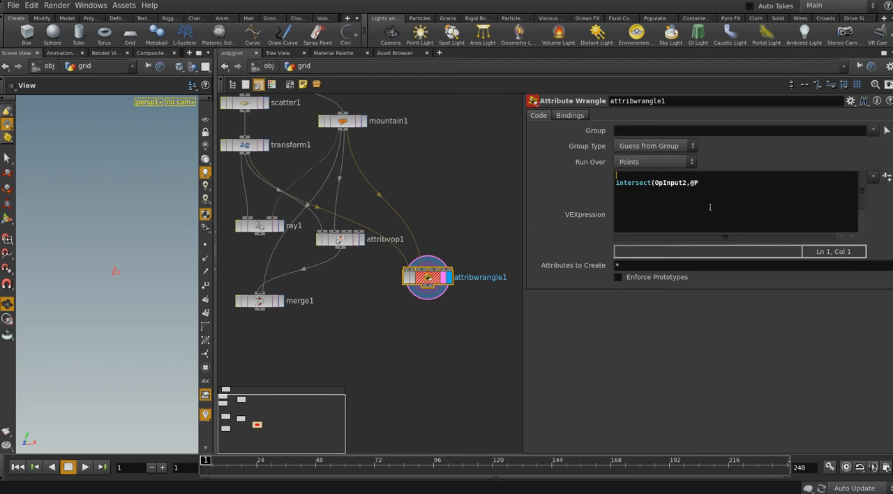
{"action": "type", "text": "in"}
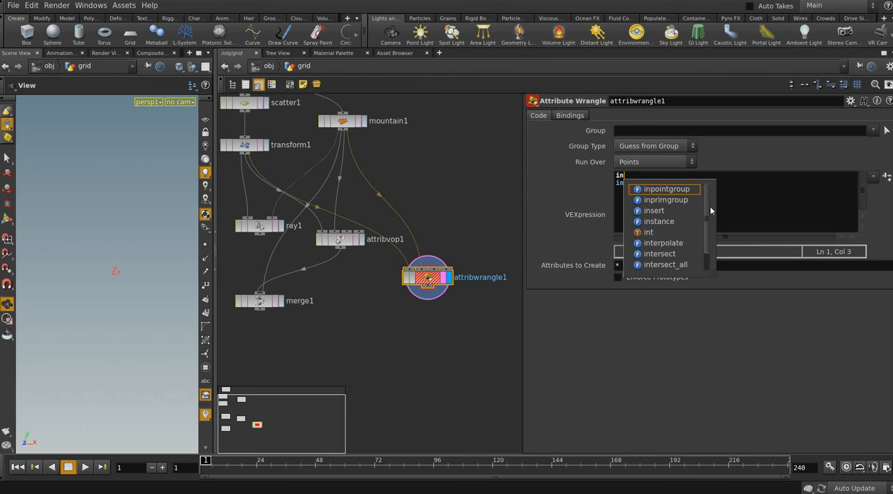
{"action": "type", "text": "P"}
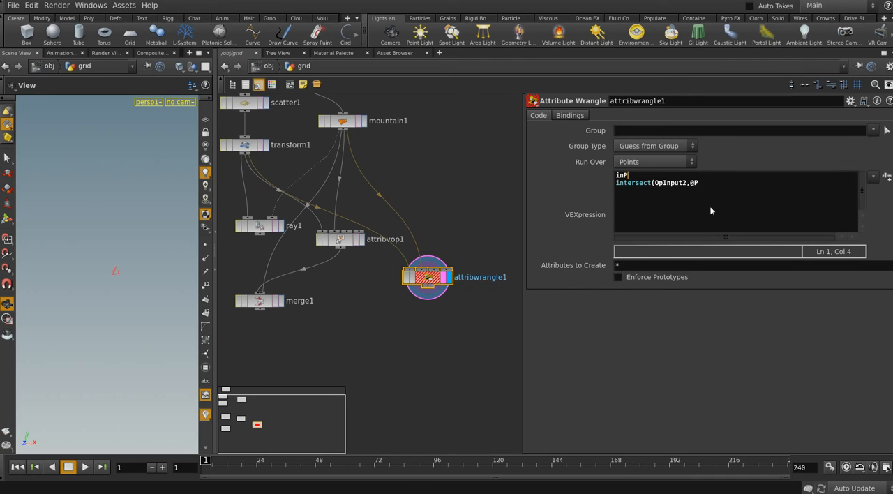
{"action": "type", "text": " = @P;"}
{"action": "key", "text": "Return"}
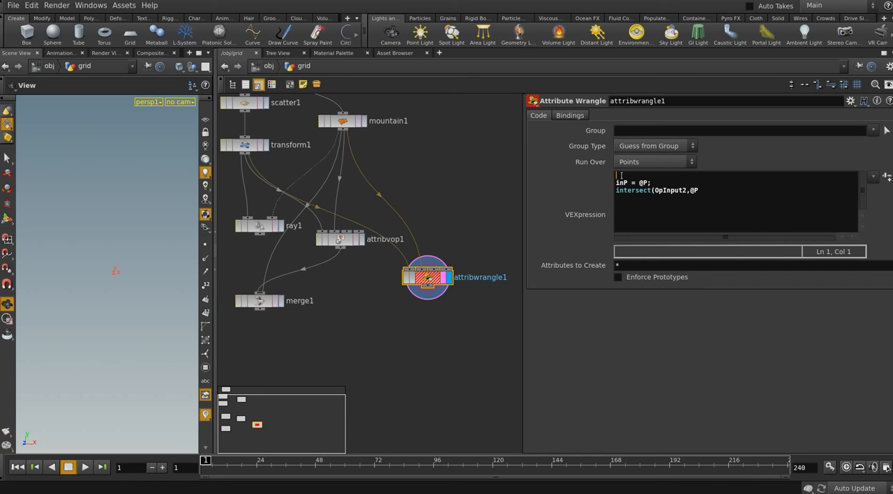
Declare the input position variable with "vector inP;" on the empty first line of attribwrangle1's VEXpression
{"action": "type", "text": "vector in"}
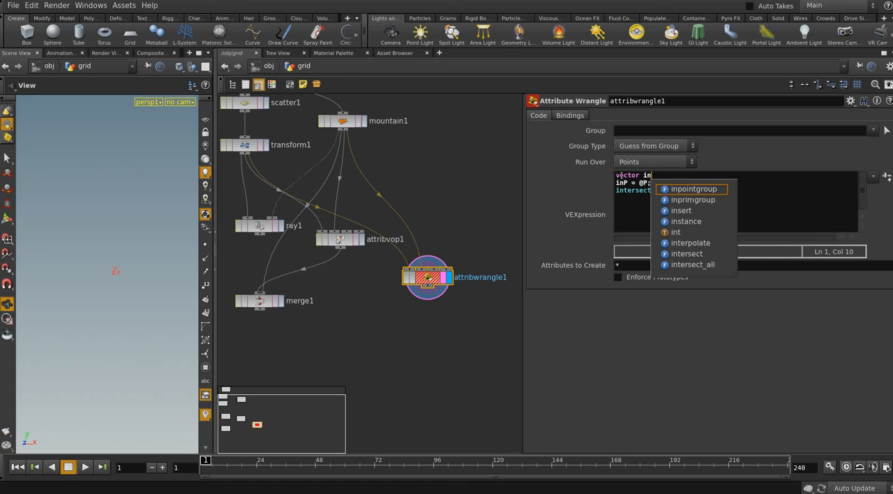
{"action": "type", "text": "P;"}
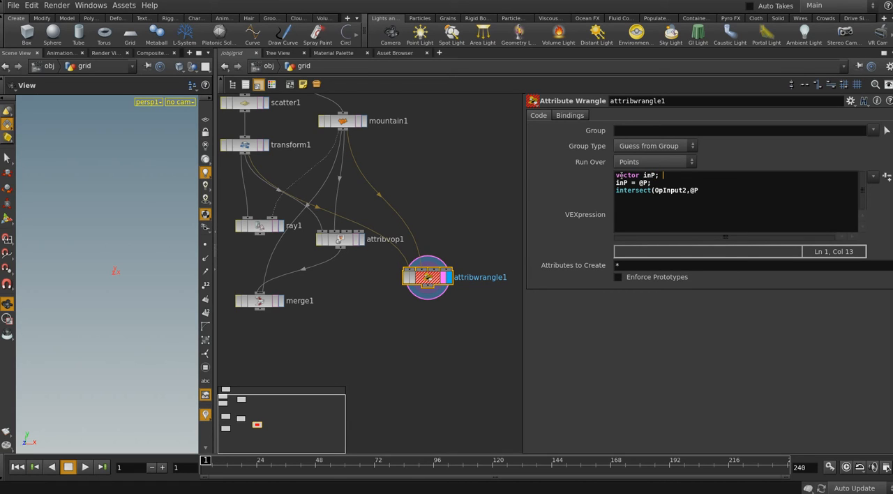
Replace @P with "inP," as the second argument of the intersect call in attribwrangle1
{"action": "key", "text": "Down"}
{"action": "key", "text": "Right"}
{"action": "key", "text": "Right"}
{"action": "key", "text": "Right"}
{"action": "key", "text": "Right"}
{"action": "key", "text": "Right"}
{"action": "key", "text": "Right"}
{"action": "key", "text": "Right"}
{"action": "key", "text": "Right"}
{"action": "key", "text": "Right"}
{"action": "key", "text": "Right"}
{"action": "key", "text": "Right"}
{"action": "key", "text": "Right"}
{"action": "key", "text": "Right"}
{"action": "key", "text": "Right"}
{"action": "key", "text": "Right"}
{"action": "key", "text": "Delete"}
{"action": "key", "text": "Delete"}
{"action": "type", "text": "inP,"}
Check intersect1's ray direction input inside attribvop1, insert an empty line above attribwrangle1's intersect call, and add raydir to the vector declaration
{"action": "left_click", "coordinate": [344, 246]}
{"action": "double_click", "coordinate": [344, 246]}
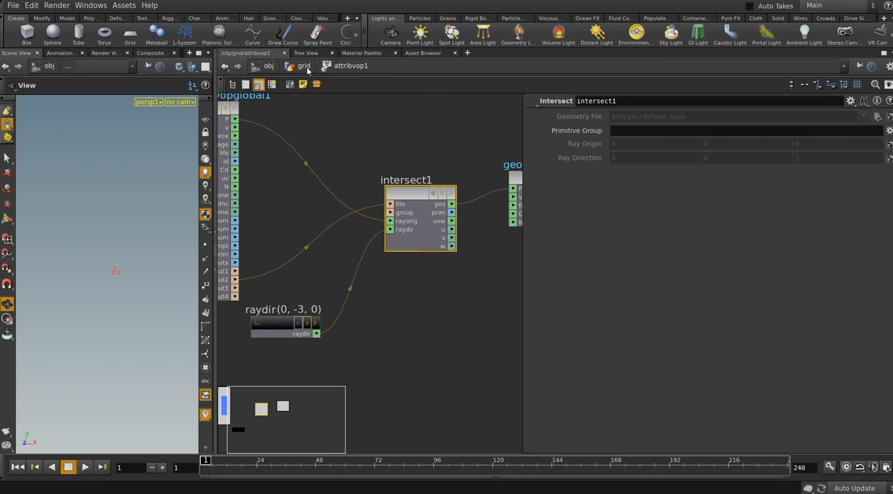
{"action": "key", "text": "u"}
{"action": "left_click", "coordinate": [424, 285]}
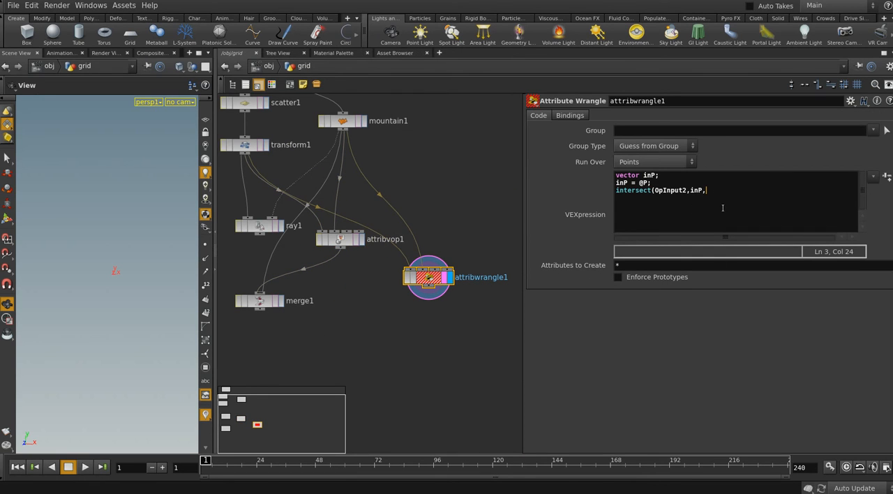
{"action": "left_click", "coordinate": [656, 185]}
{"action": "key", "text": "Return"}
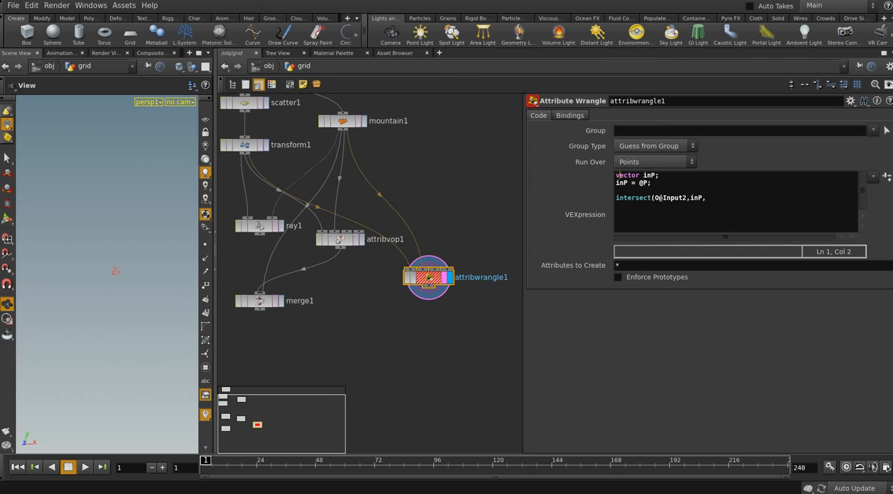
{"action": "key", "text": "Right"}
{"action": "key", "text": "Right"}
{"action": "type", "text": ",raydir"}
Enter "raydir = {0,-3,0};" on the empty line above the intersect call
{"action": "key", "text": "Down"}
{"action": "key", "text": "Down"}
{"action": "type", "text": "raydir = {0,-3,0"}
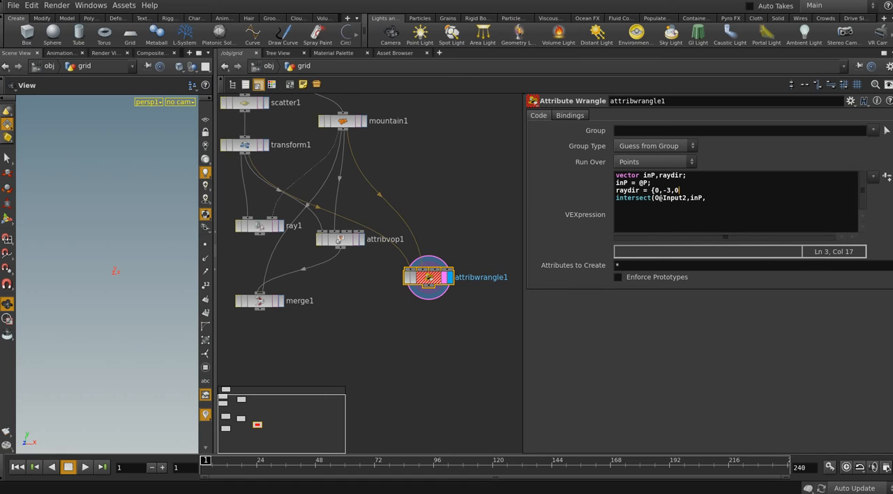
{"action": "type", "text": "};"}
Add "raydir," as the third argument of the intersect call
{"action": "key", "text": "Down"}
{"action": "type", "text": ",inP,raydir,"}
Check intersect1's inputs and position output inside attribvop1, and add outP to the vector declaration in attribwrangle1
{"action": "double_click", "coordinate": [348, 242]}
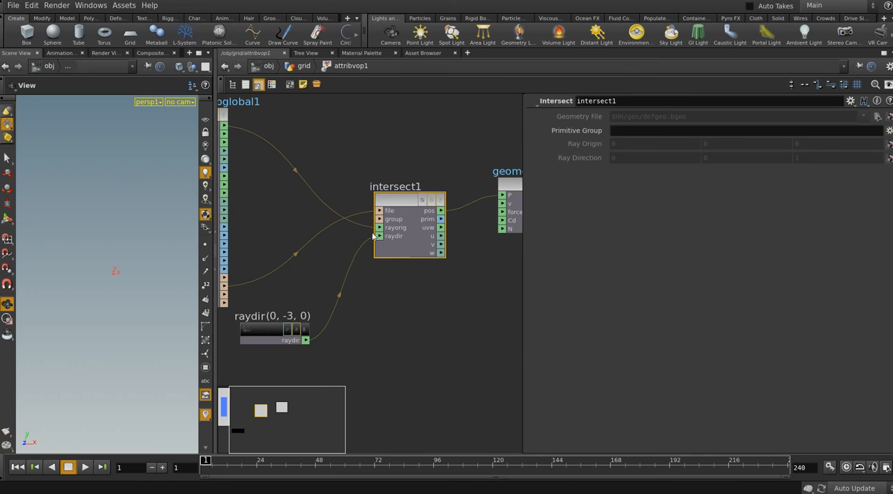
{"action": "middle_click_drag", "start_coordinate": [458, 227], "coordinate": [401, 222]}
{"action": "middle_click_drag", "start_coordinate": [410, 261], "coordinate": [437, 262]}
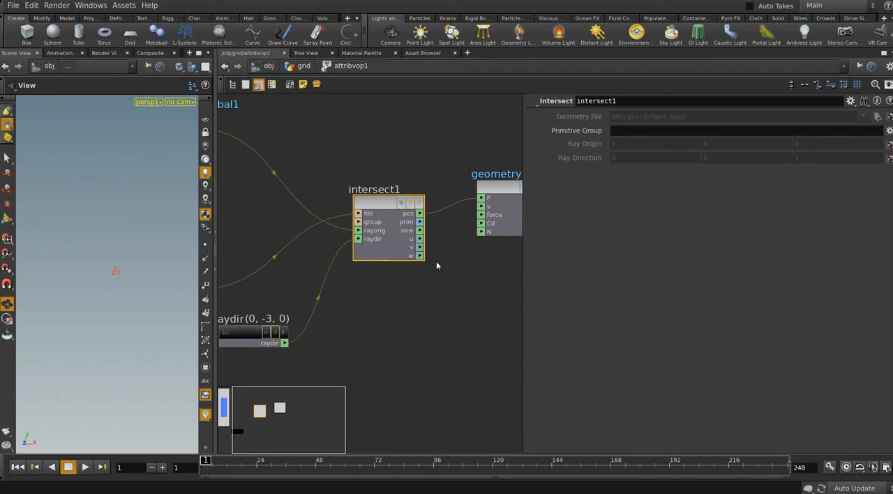
{"action": "middle_click_drag", "start_coordinate": [340, 190], "coordinate": [375, 216]}
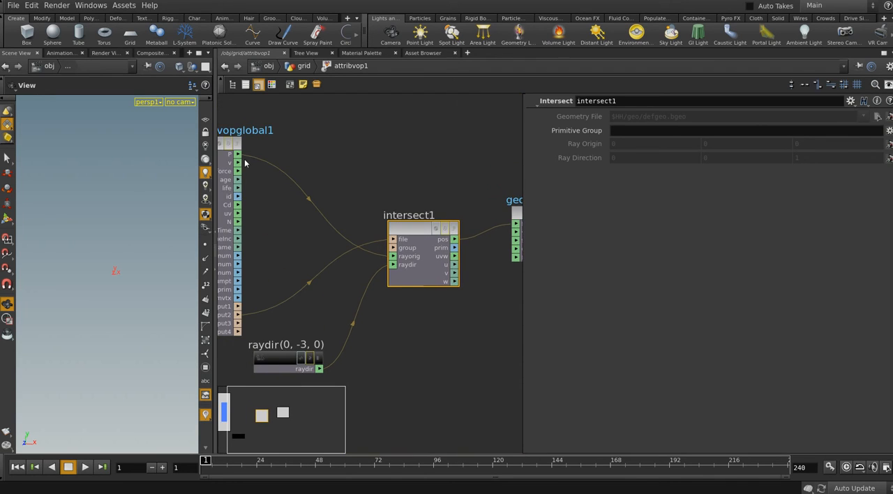
{"action": "middle_click_drag", "start_coordinate": [446, 242], "coordinate": [416, 229]}
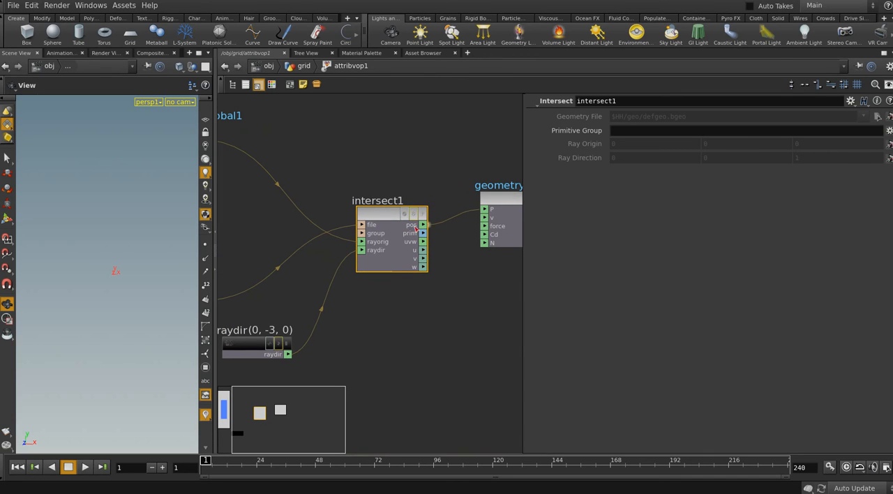
{"action": "left_click", "coordinate": [302, 65]}
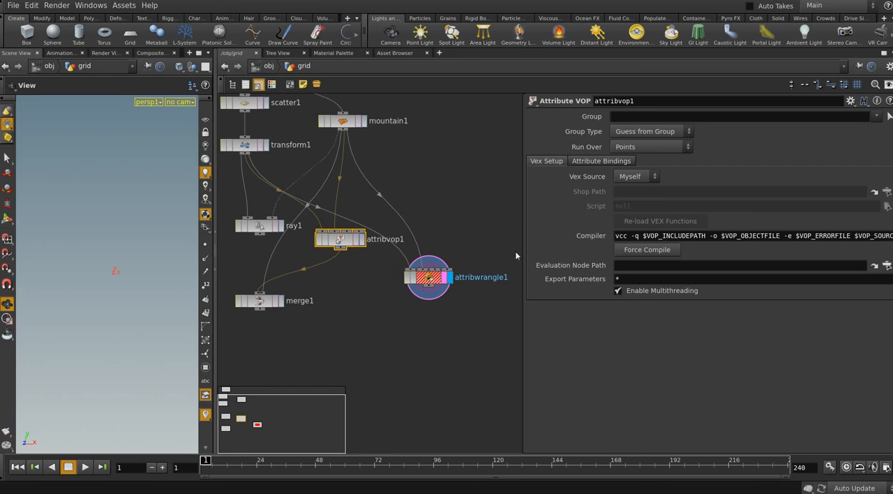
{"action": "left_click", "coordinate": [429, 278]}
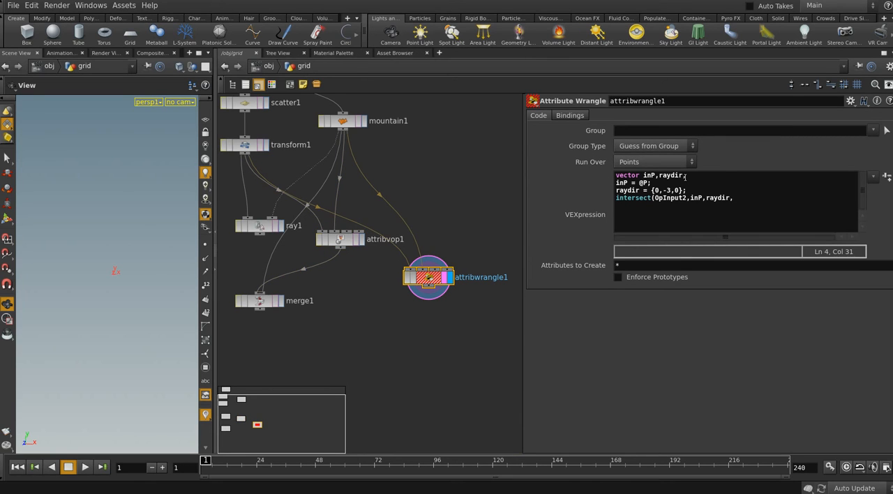
{"action": "left_click", "coordinate": [683, 175]}
{"action": "type", "text": ",outP"}
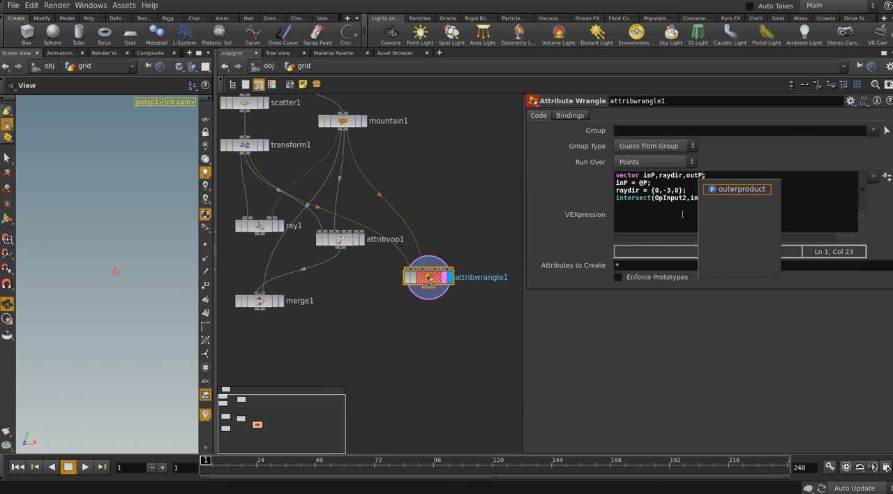
Add "outP," as the fourth argument of the intersect call
{"action": "key", "text": "Down"}
{"action": "key", "text": "Down"}
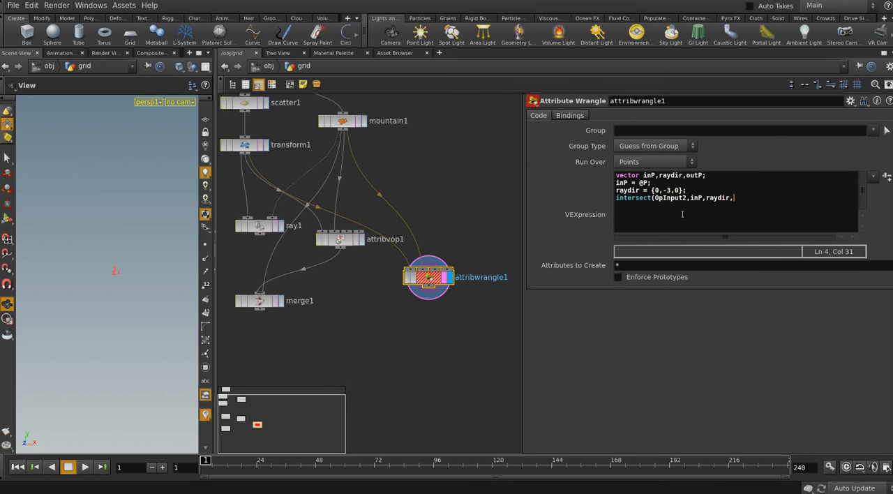
{"action": "type", "text": "out"}
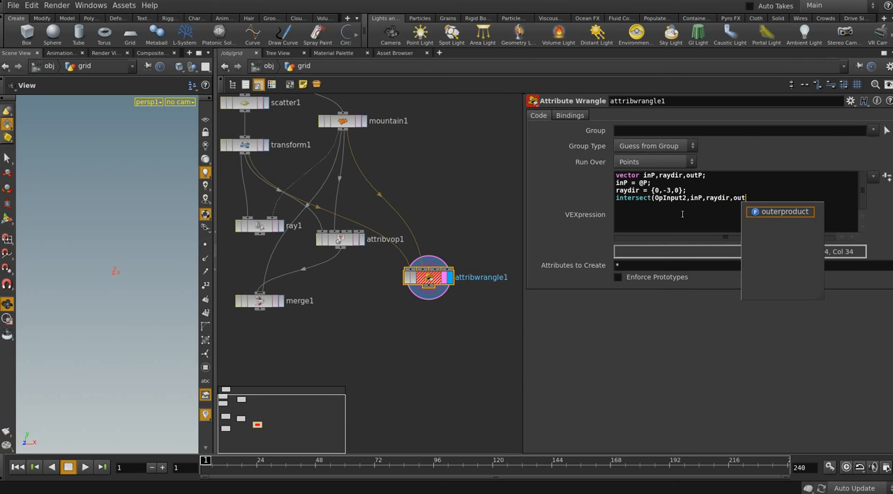
{"action": "type", "text": "P,"}
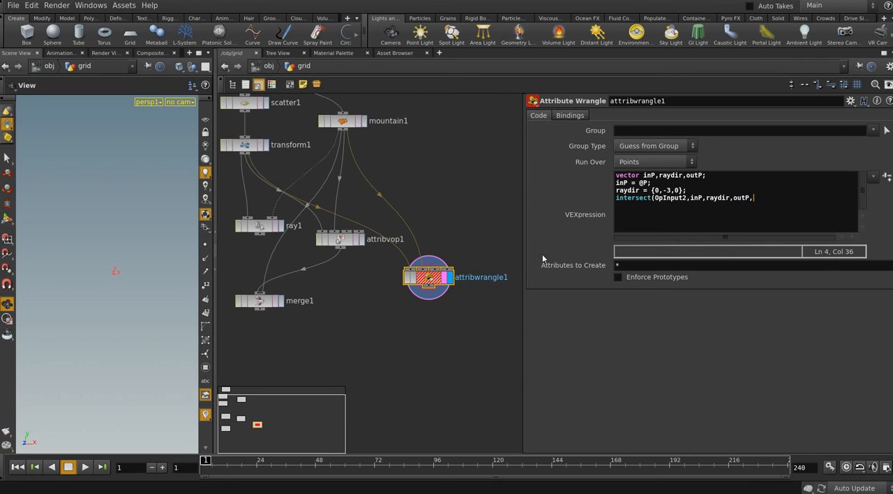
Check intersect1's remaining outputs inside attribvop1, and end attribwrangle1's intersect call right after outP with ");"
{"action": "double_click", "coordinate": [339, 240]}
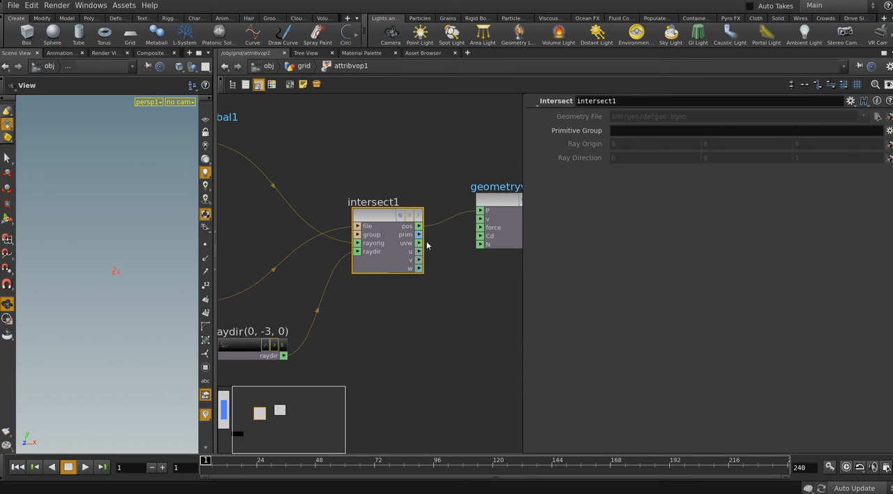
{"action": "middle_click_drag", "start_coordinate": [467, 232], "coordinate": [451, 237]}
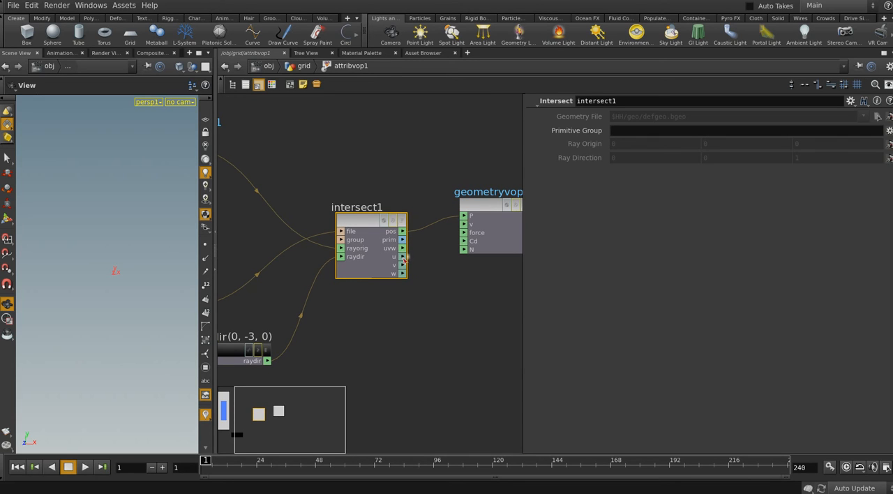
{"action": "middle_click_drag", "start_coordinate": [413, 280], "coordinate": [442, 266]}
{"action": "key", "text": "u"}
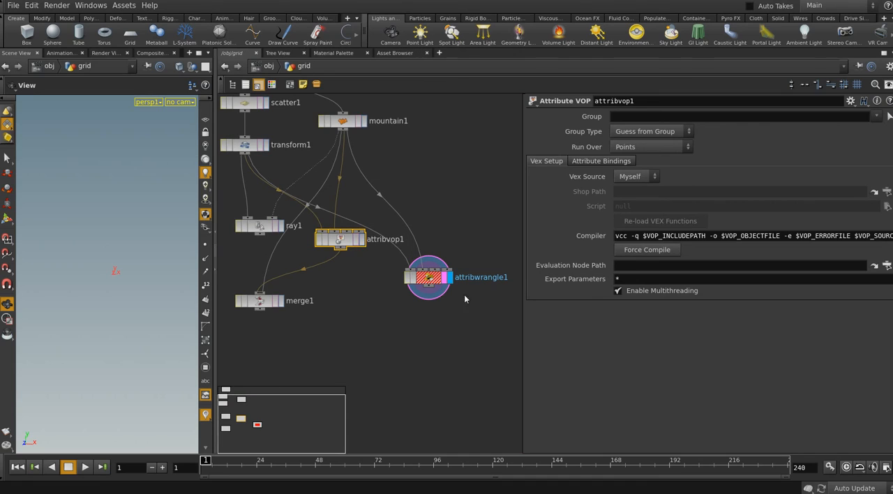
{"action": "left_click", "coordinate": [428, 285]}
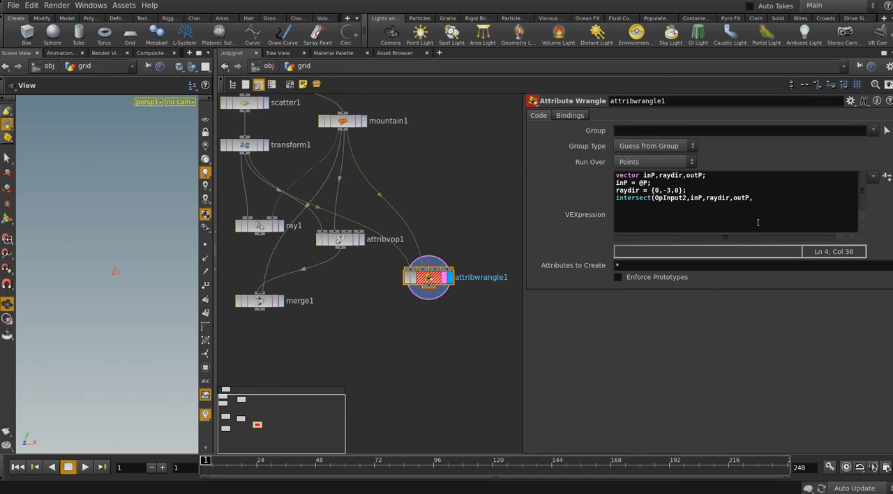
{"action": "left_click", "coordinate": [759, 198]}
{"action": "key", "text": "BackSpace"}
{"action": "type", "text": ");"}
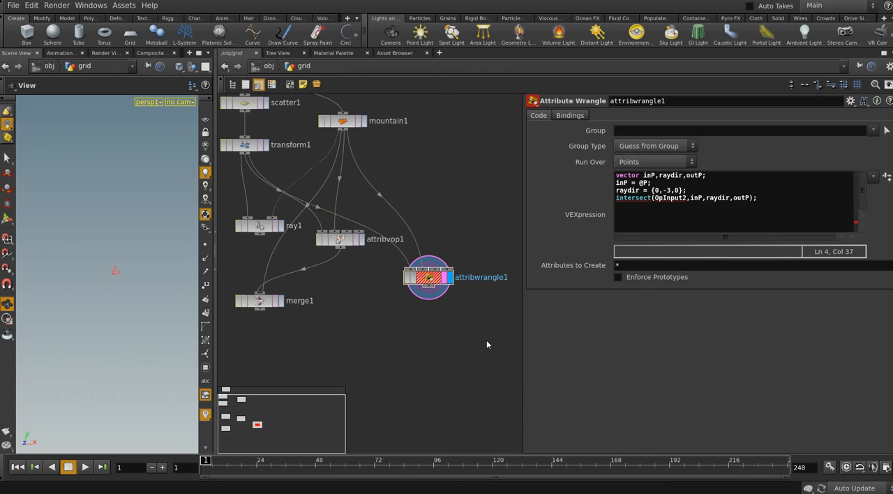
Add a comma after outP in the intersect call and check intersect1's prim and uvw outputs inside attribvop1
{"action": "left_click", "coordinate": [749, 196]}
{"action": "type", "text": ","}
{"action": "double_click", "coordinate": [342, 241]}
{"action": "scroll", "coordinate": [401, 279], "scroll_direction": "up", "scroll_amount": 5}
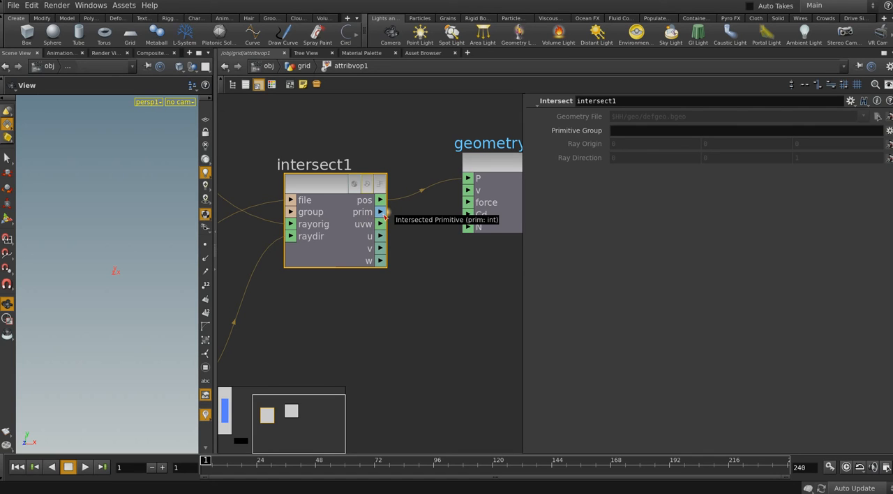
{"action": "left_click", "coordinate": [300, 66]}
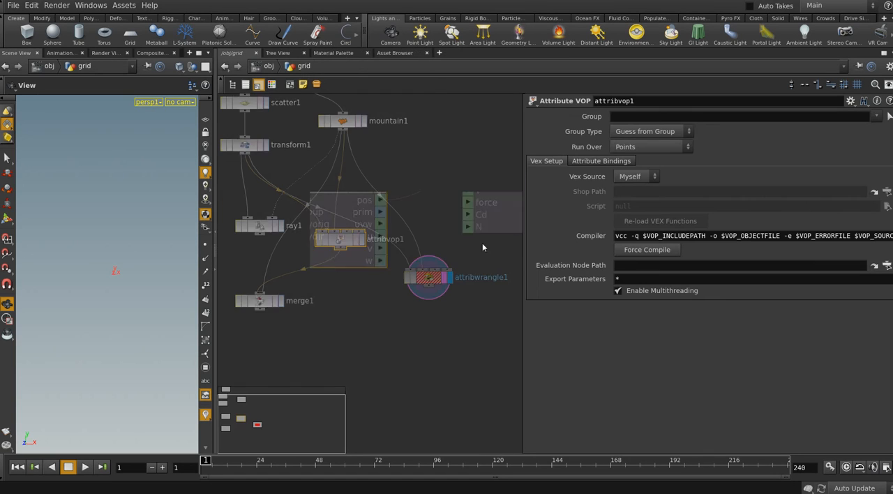
{"action": "left_click", "coordinate": [430, 278]}
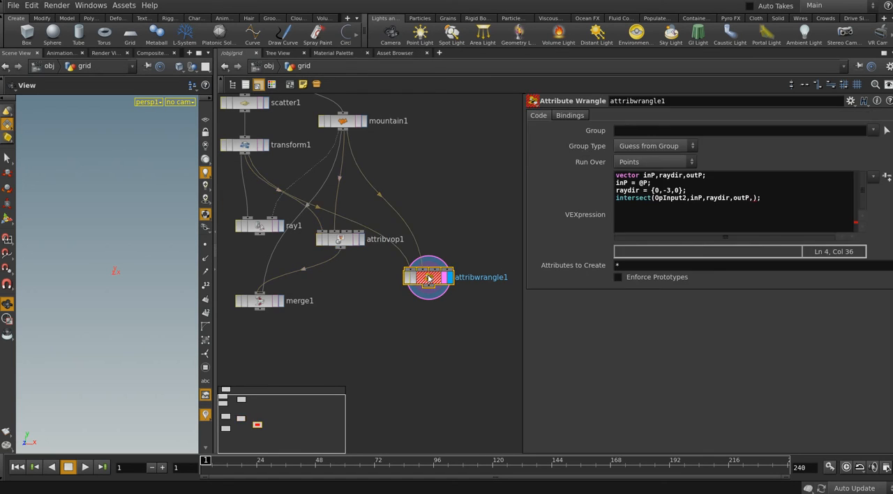
Open the Attribute Wrangle help and search it for "vex func" to reach the VEX functions page
{"action": "left_click_drag", "start_coordinate": [760, 198], "coordinate": [652, 198]}
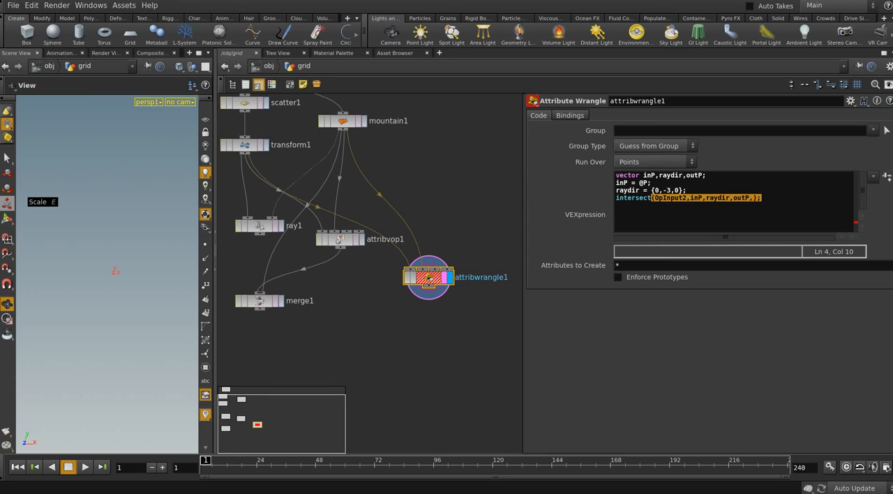
{"action": "key", "text": "F1"}
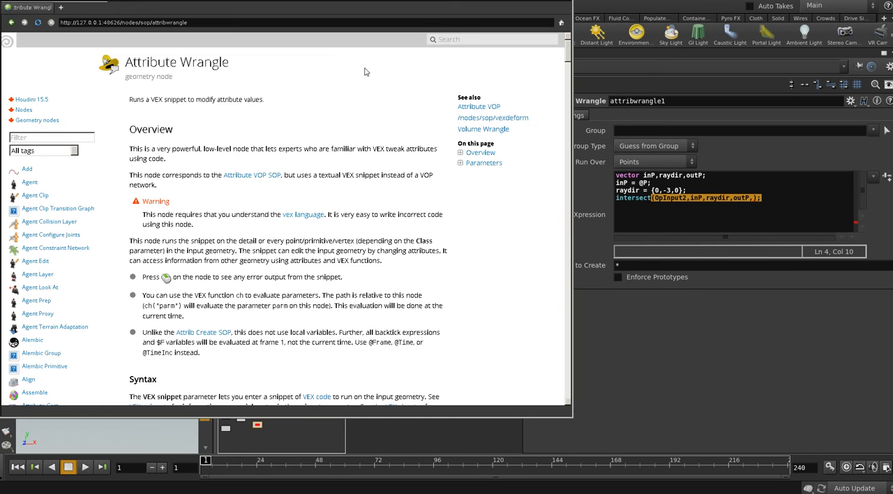
{"action": "left_click", "coordinate": [450, 41]}
{"action": "type", "text": "vex func"}
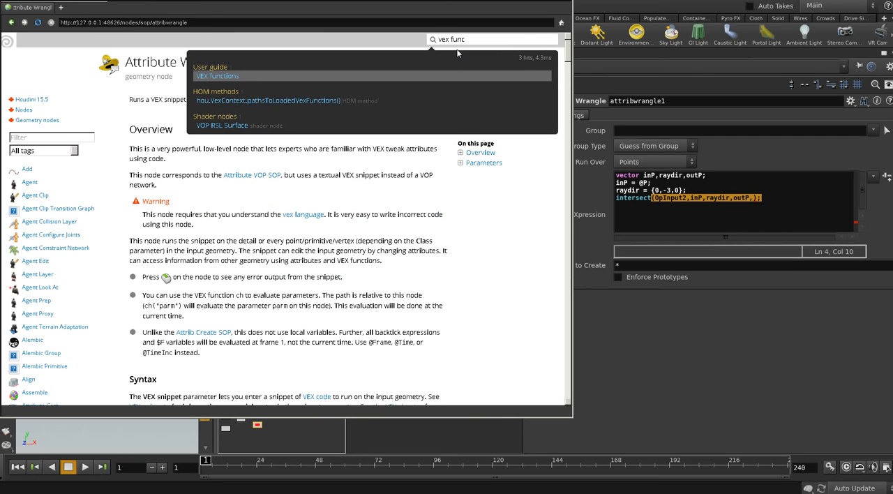
{"action": "key", "text": "Down"}
{"action": "key", "text": "Down"}
{"action": "key", "text": "Up"}
{"action": "key", "text": "Up"}
{"action": "key", "text": "Return"}
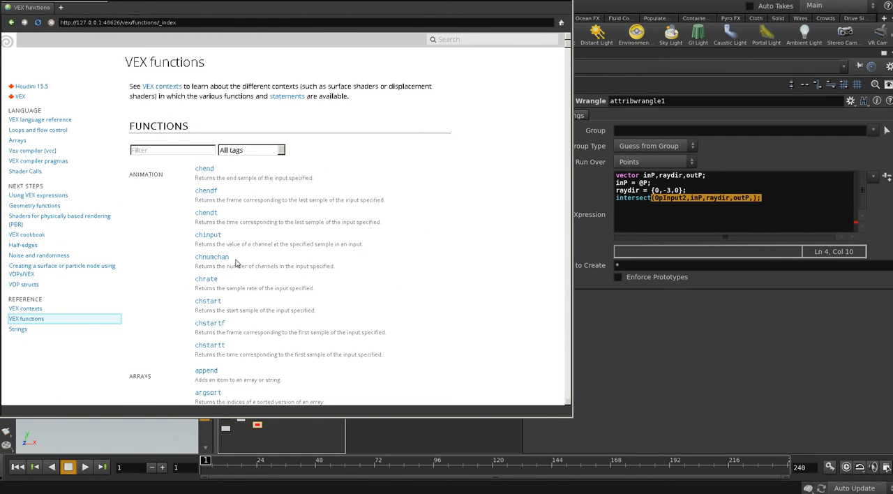
Filter the VEX function list by "inter" and open the intersect function's help page
{"action": "scroll", "coordinate": [226, 284], "scroll_direction": "down", "scroll_amount": 2}
{"action": "scroll", "coordinate": [226, 288], "scroll_direction": "up", "scroll_amount": 2}
{"action": "left_click", "coordinate": [177, 152]}
{"action": "type", "text": "inter"}
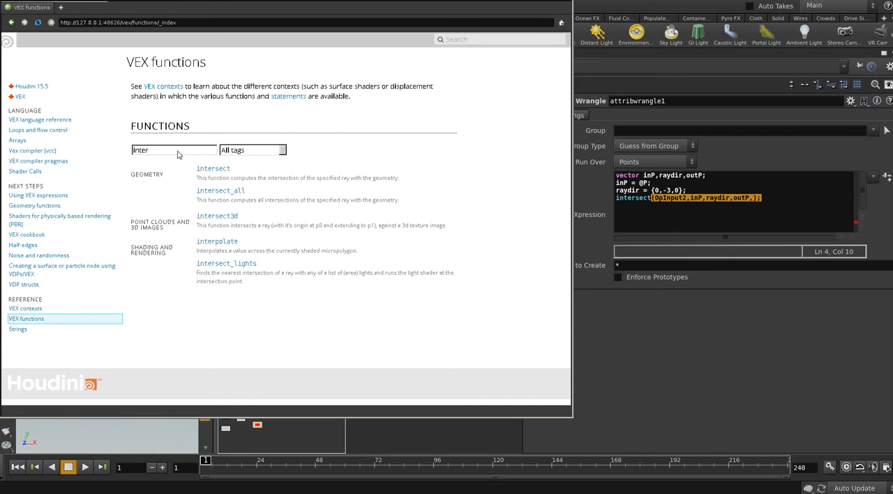
{"action": "left_click", "coordinate": [212, 168]}
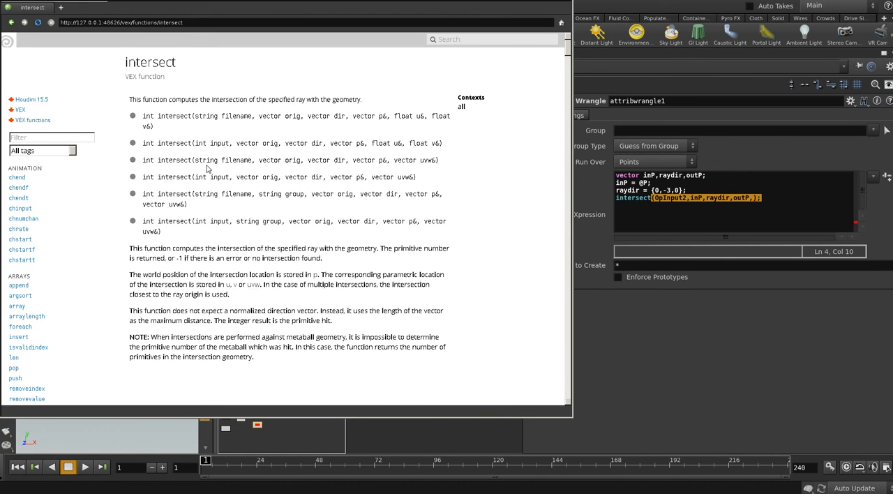
Read the arguments of the intersect signature that takes a string filename and a vector uvw, and close the help
{"action": "left_click_drag", "start_coordinate": [197, 166], "coordinate": [309, 165]}
{"action": "left_click", "coordinate": [326, 164]}
{"action": "left_click_drag", "start_coordinate": [356, 164], "coordinate": [441, 165]}
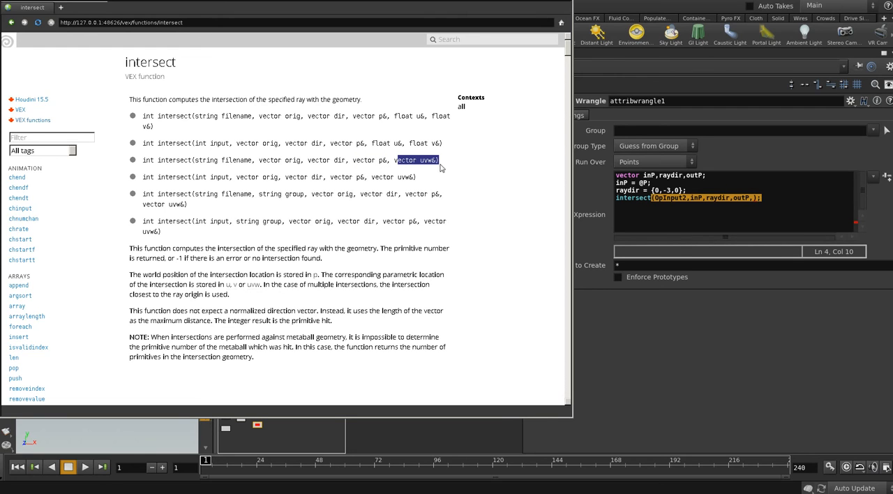
{"action": "left_click", "coordinate": [551, 2]}
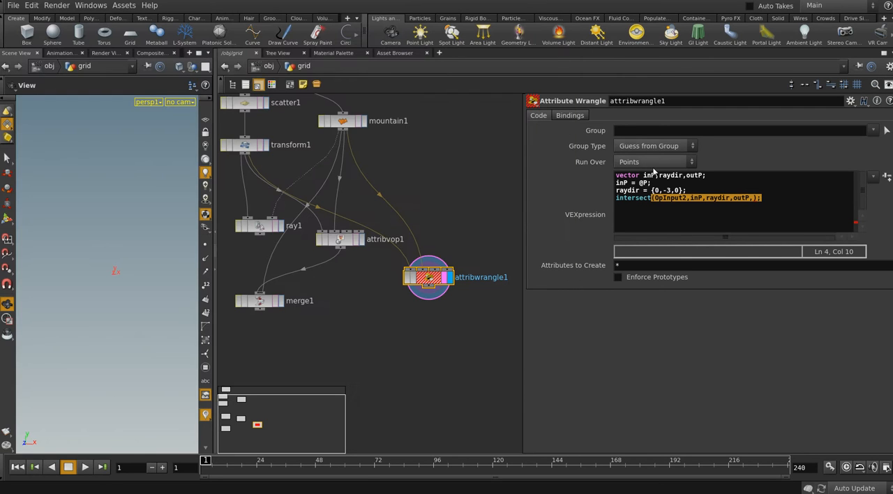
Add outUV to the vector declaration after outP in attribwrangle1
{"action": "left_click", "coordinate": [752, 198]}
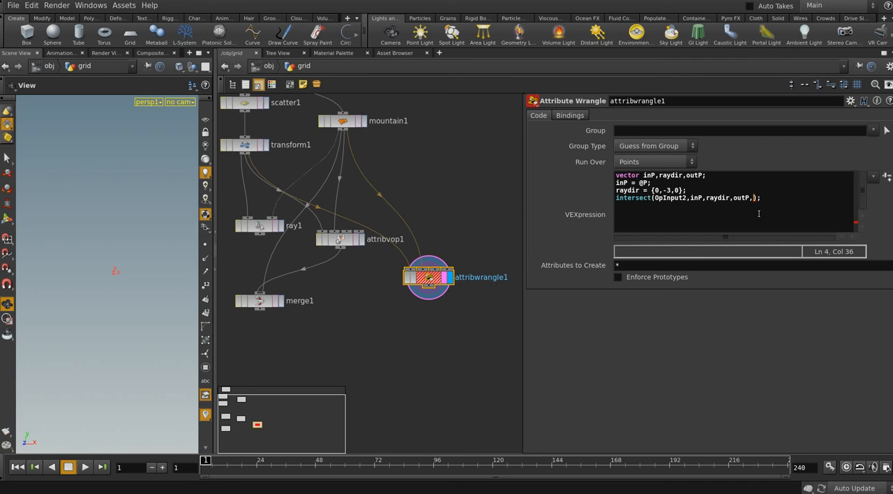
{"action": "key", "text": "Up"}
{"action": "type", "text": ",out"}
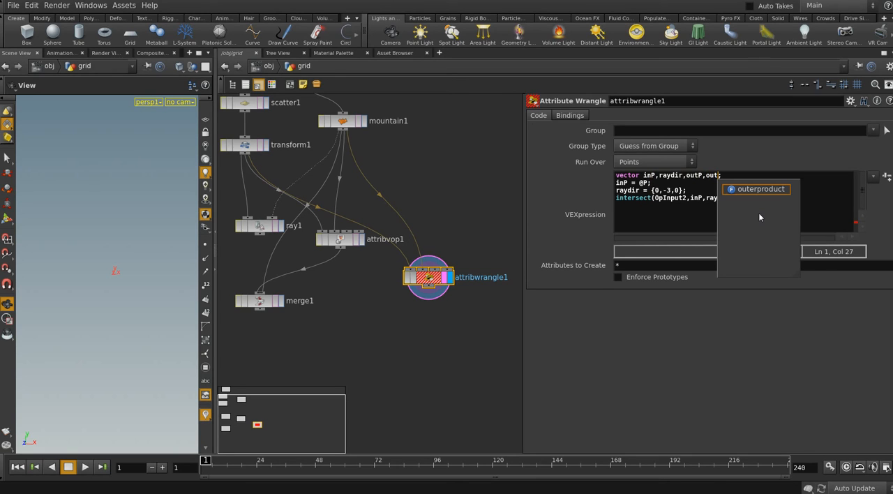
{"action": "type", "text": "UV"}
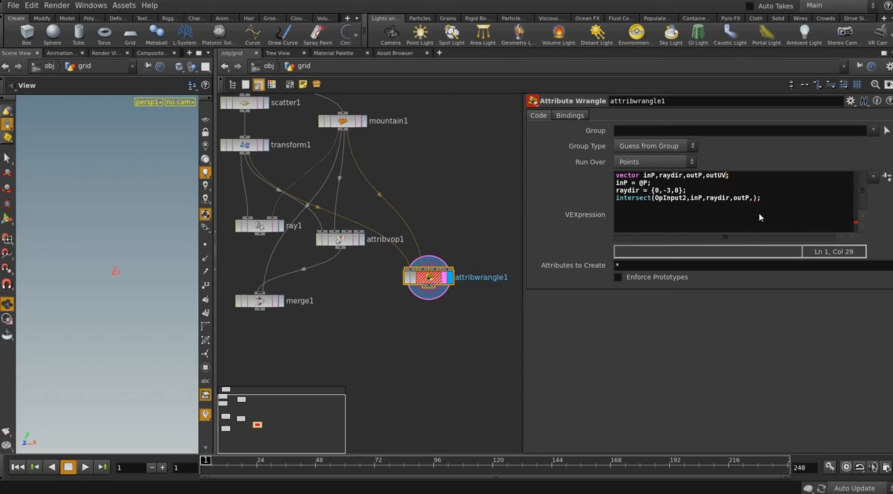
Add outUV as the last argument of the intersect call in attribwrangle1, after outP
{"action": "key", "text": "Down"}
{"action": "key", "text": "Down"}
{"action": "key", "text": "Right"}
{"action": "key", "text": "Right"}
{"action": "key", "text": "Right"}
{"action": "key", "text": "Right"}
{"action": "key", "text": "Right"}
{"action": "key", "text": "Right"}
{"action": "key", "text": "Right"}
{"action": "key", "text": "Right"}
{"action": "key", "text": "Right"}
{"action": "key", "text": "Right"}
{"action": "key", "text": "Right"}
{"action": "key", "text": "Right"}
{"action": "key", "text": "Right"}
{"action": "key", "text": "Right"}
{"action": "key", "text": "Right"}
{"action": "key", "text": "Right"}
{"action": "key", "text": "Right"}
{"action": "key", "text": "Right"}
{"action": "key", "text": "Right"}
{"action": "key", "text": "Right"}
{"action": "key", "text": "Right"}
{"action": "key", "text": "Right"}
{"action": "key", "text": "Right"}
{"action": "key", "text": "Right"}
{"action": "key", "text": "Right"}
{"action": "key", "text": "Right"}
{"action": "key", "text": "Right"}
{"action": "key", "text": "Right"}
{"action": "key", "text": "Right"}
{"action": "key", "text": "Right"}
{"action": "type", "text": "out"}
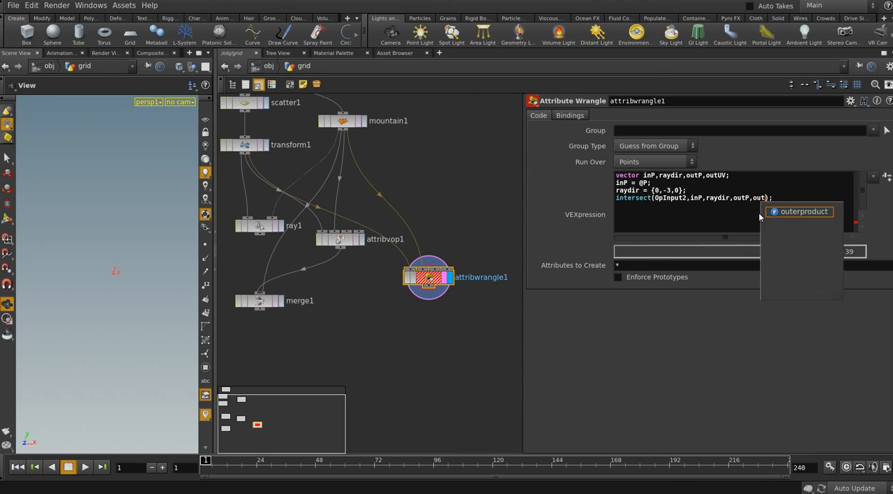
{"action": "type", "text": "UV"}
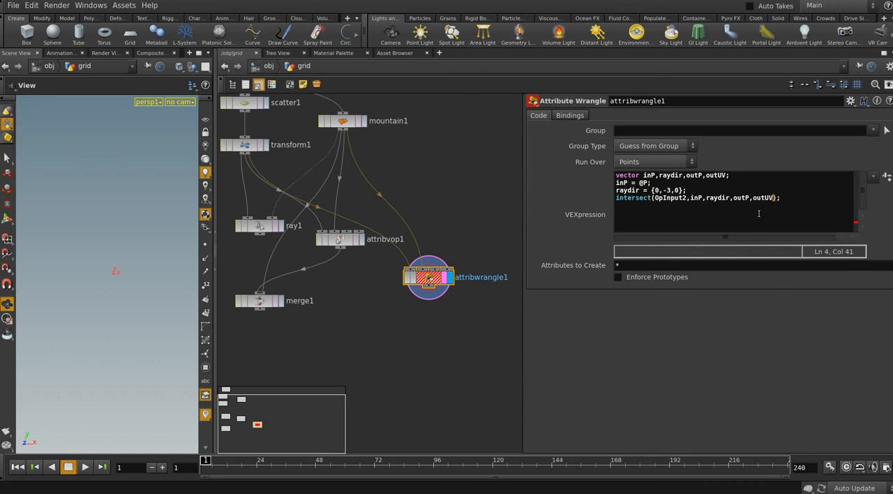
{"action": "key", "text": "Return"}
Replace the intersect call's single outUV argument with the two components outUV.x,outUV.y
{"action": "left_click", "coordinate": [774, 197]}
{"action": "key", "text": "Left"}
{"action": "type", "text": ".x"}
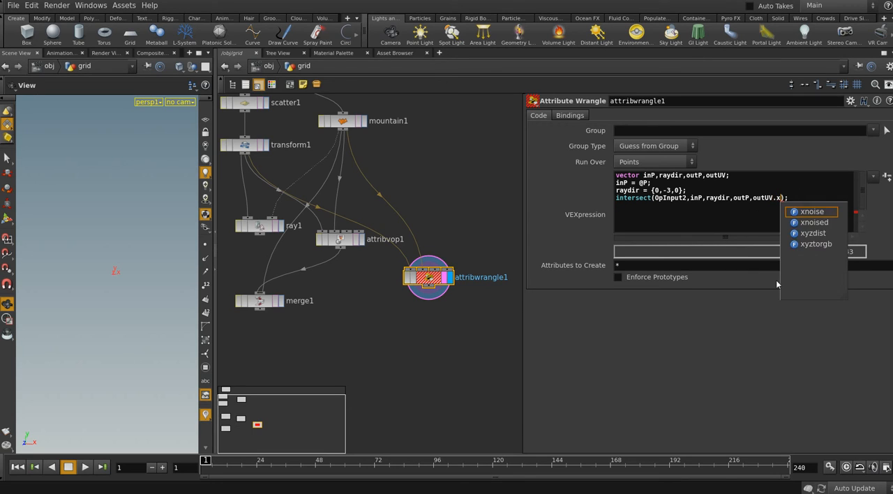
{"action": "type", "text": ",outUV"}
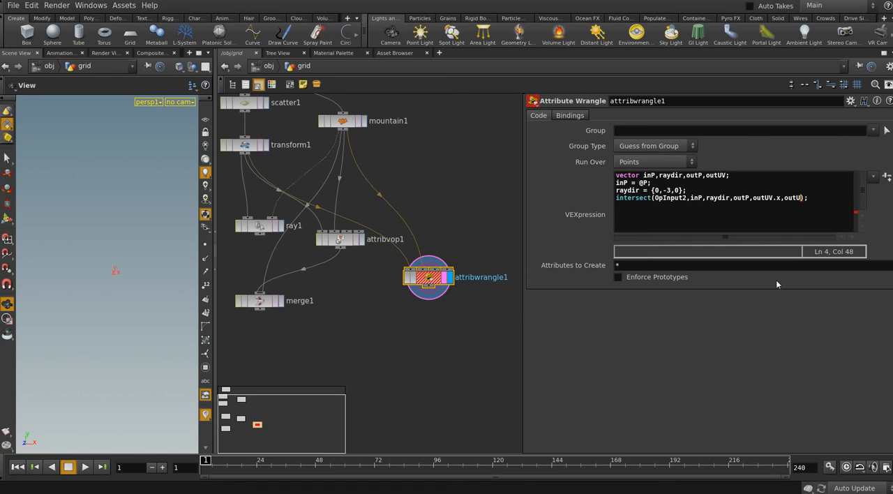
{"action": "type", "text": ".y"}
Widen the parameter area and prefix OpInput2 with @ in the intersect call
{"action": "left_click_drag", "start_coordinate": [523, 236], "coordinate": [476, 235]}
{"action": "left_click", "coordinate": [569, 198]}
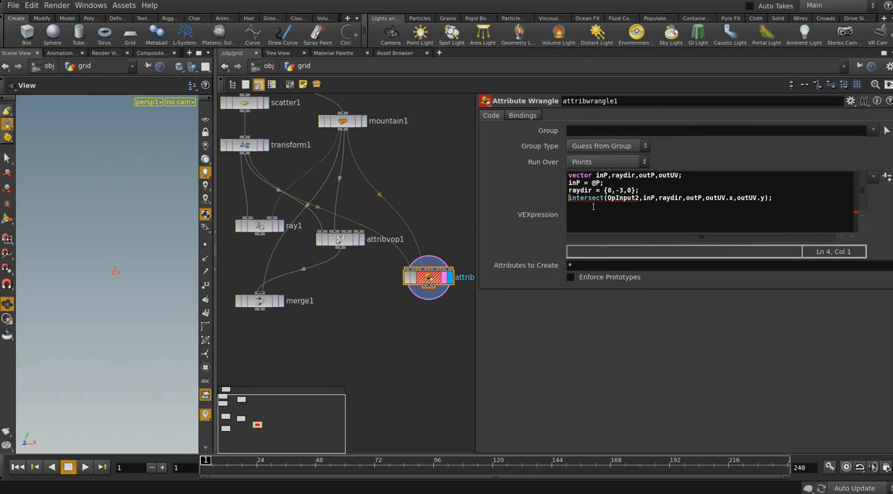
{"action": "mouse_move", "coordinate": [624, 203]}
{"action": "left_click", "coordinate": [610, 228]}
{"action": "type", "text": "@"}
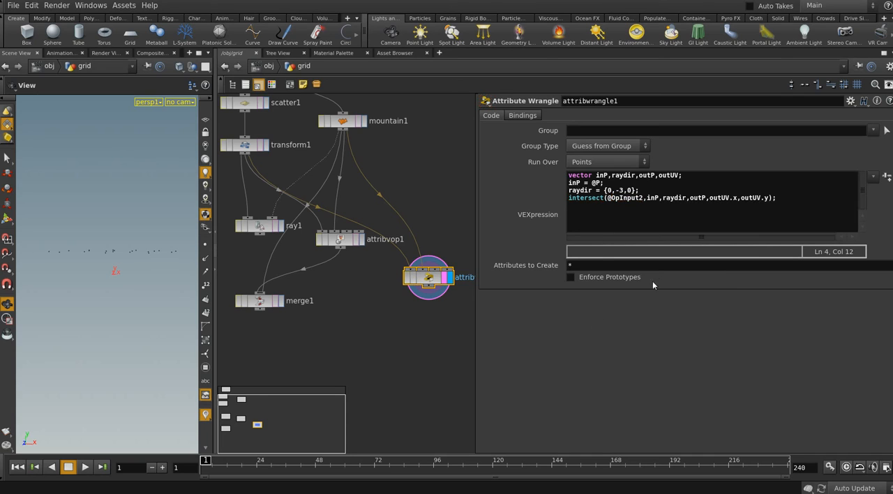
Try the intersect call with the single argument outUV in place of outUV.x,outUV.y
{"action": "left_click_drag", "start_coordinate": [771, 198], "coordinate": [729, 200]}
{"action": "key", "text": "BackSpace"}
{"action": "key", "text": "BackSpace"}
{"action": "key", "text": "BackSpace"}
{"action": "key", "text": "BackSpace"}
{"action": "key", "text": "BackSpace"}
{"action": "key", "text": "BackSpace"}
{"action": "key", "text": "BackSpace"}
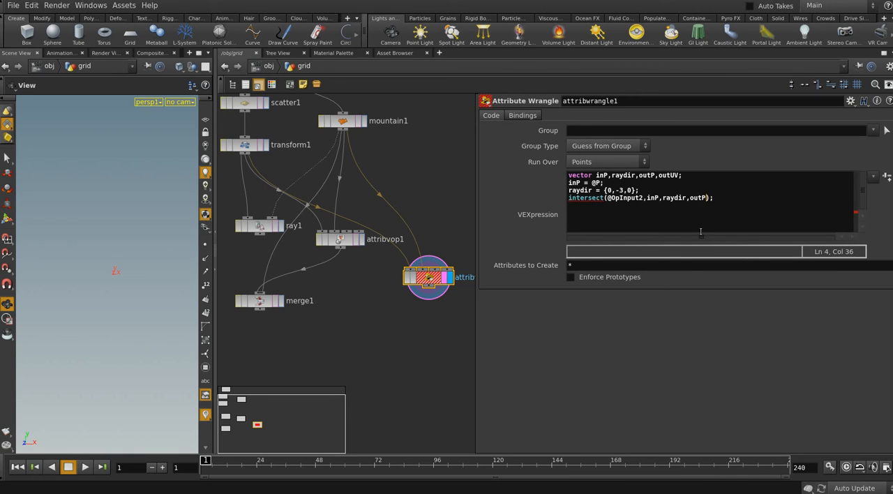
{"action": "type", "text": ",outUV"}
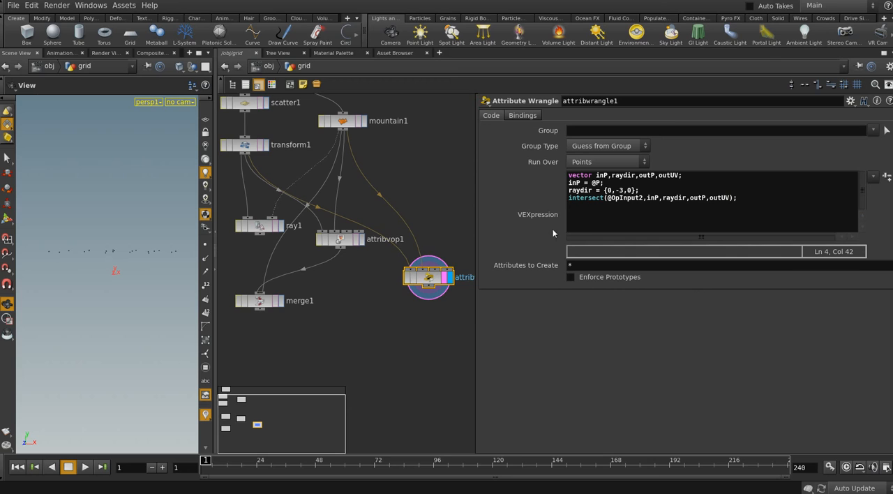
Display scatter1, transform1, mountain1 and attribwrangle1 in turn to compare the points with the surface
{"action": "middle_click_drag", "start_coordinate": [274, 113], "coordinate": [289, 147]}
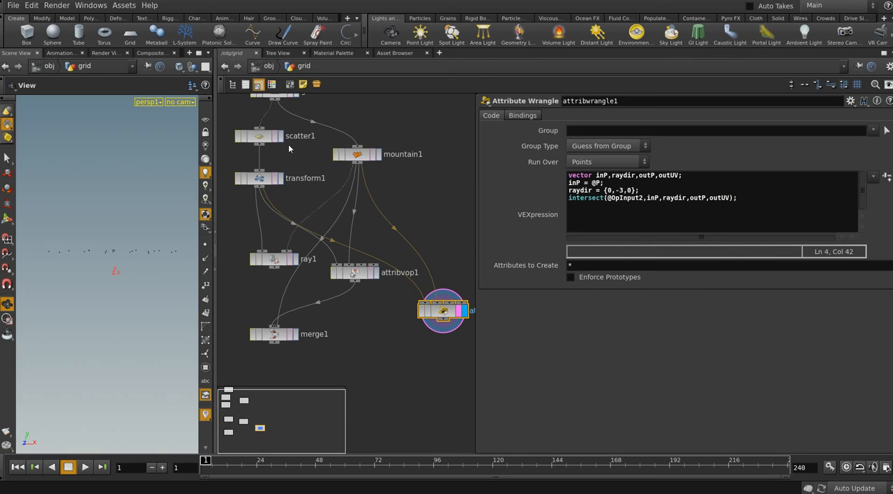
{"action": "left_click", "coordinate": [280, 137]}
{"action": "left_click", "coordinate": [261, 136]}
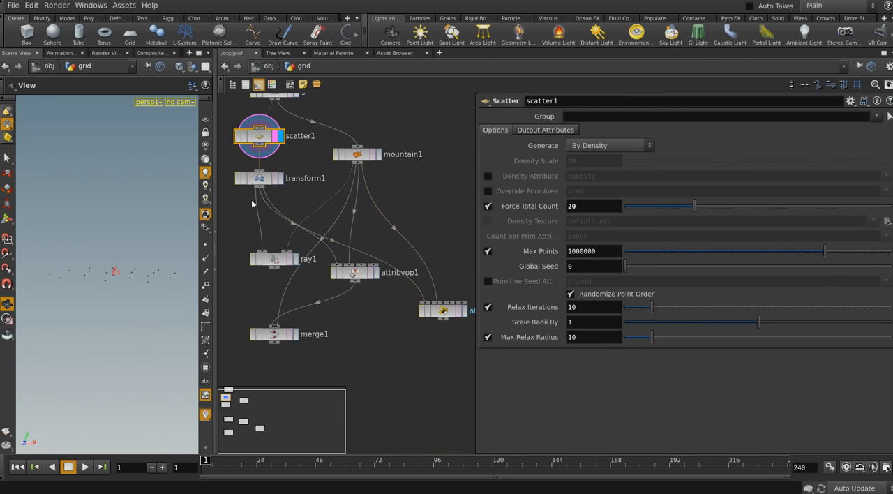
{"action": "left_click", "coordinate": [280, 177]}
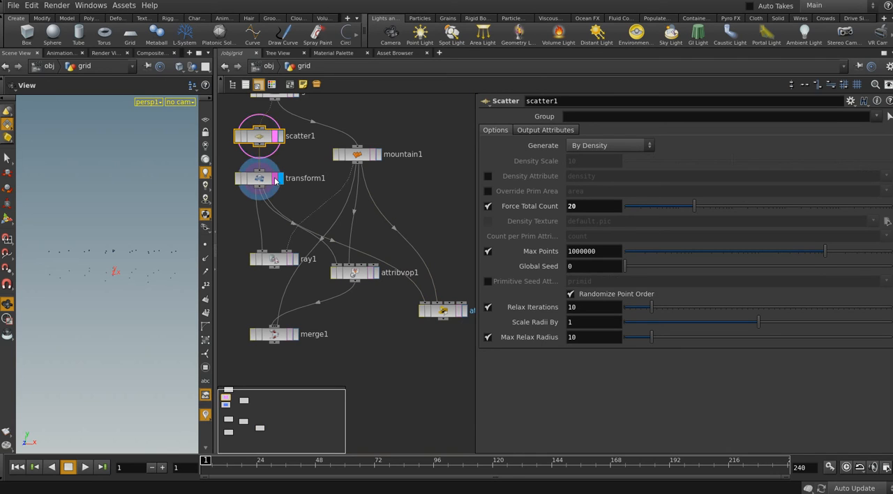
{"action": "middle_click_drag", "start_coordinate": [280, 180], "coordinate": [273, 174]}
{"action": "left_click", "coordinate": [366, 149]}
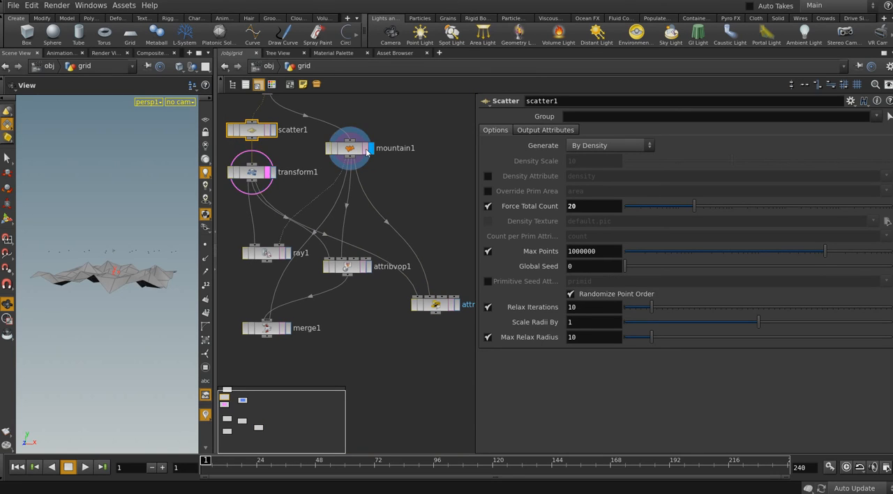
{"action": "middle_click_drag", "start_coordinate": [417, 244], "coordinate": [403, 227]}
{"action": "left_click", "coordinate": [442, 288]}
{"action": "left_click", "coordinate": [438, 289]}
{"action": "middle_click_drag", "start_coordinate": [442, 338], "coordinate": [438, 336]}
{"action": "left_click", "coordinate": [424, 288]}
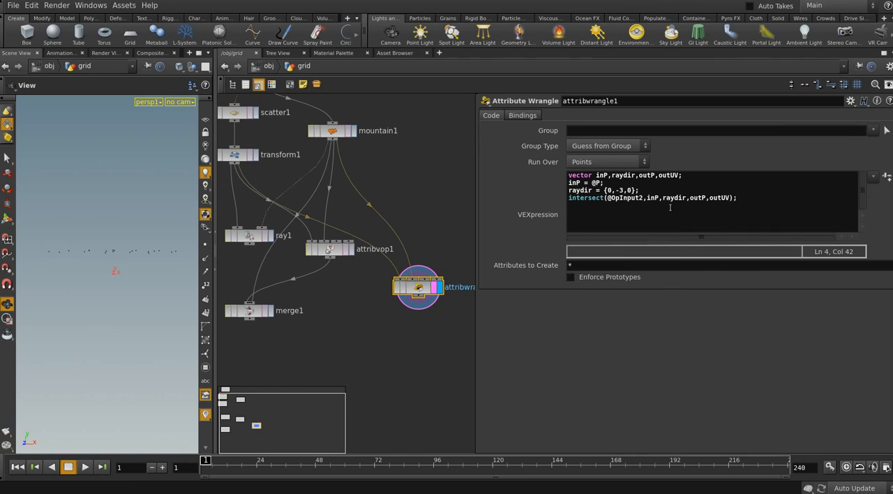
Restore outUV.x,outUV.y as the last intersect arguments and set raydir to {0,-4,0}
{"action": "left_click", "coordinate": [617, 190]}
{"action": "key", "text": "Delete"}
{"action": "type", "text": ".x,"}
{"action": "type", "text": "out"}
{"action": "type", "text": "UV,"}
{"action": "key", "text": "BackSpace"}
{"action": "type", "text": ".y"}
{"action": "double_click", "coordinate": [622, 189]}
{"action": "type", "text": "4"}
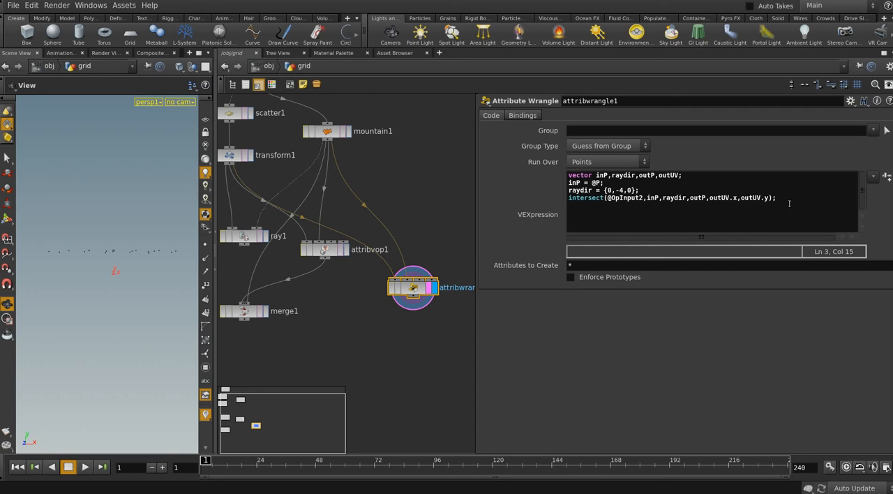
Examine the output connections of intersect1 inside attribvop1, and return to attribwrangle1's code
{"action": "left_click", "coordinate": [323, 253]}
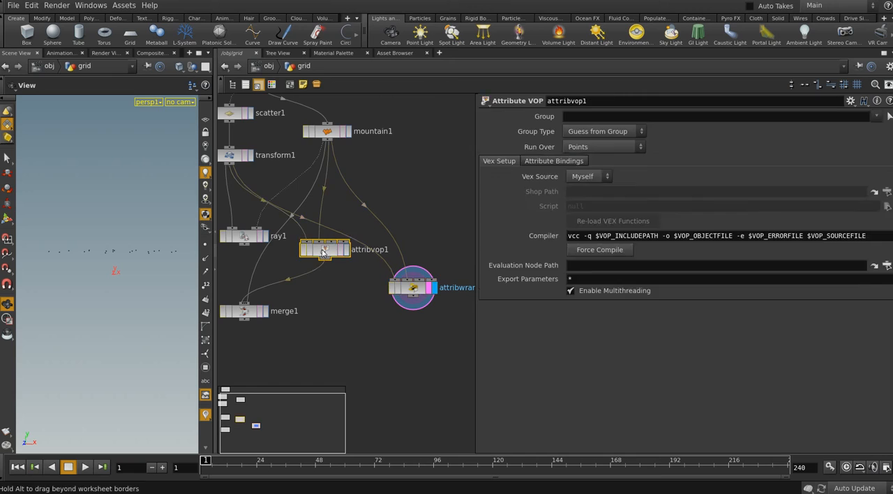
{"action": "double_click", "coordinate": [323, 253]}
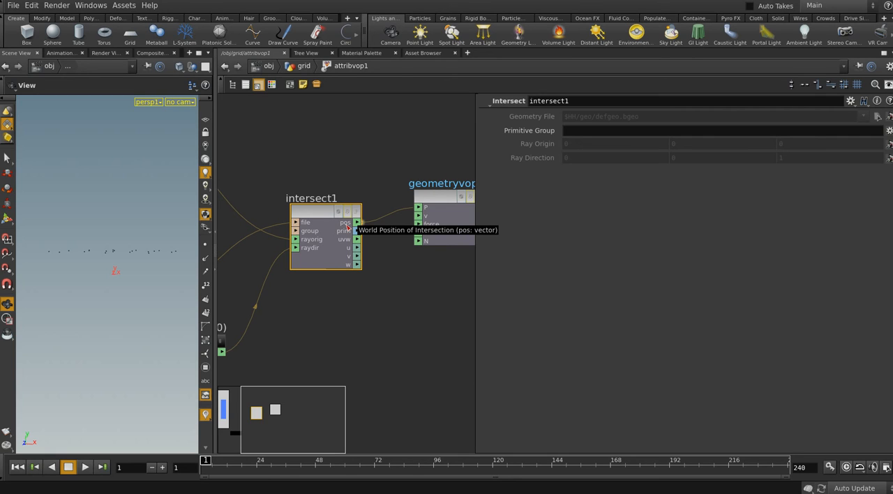
{"action": "left_click", "coordinate": [304, 65]}
{"action": "left_click", "coordinate": [427, 287]}
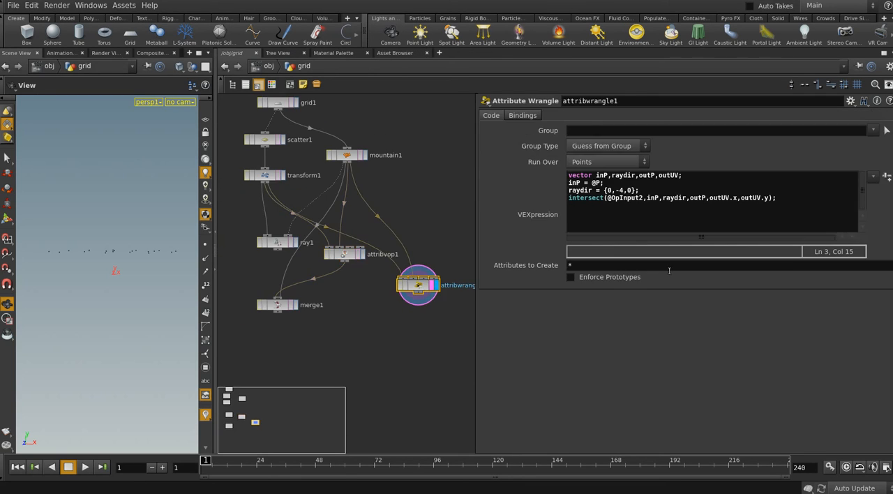
Add the line @P = outP; below the intersect call and compare attribwrangle1's points with transform1's
{"action": "left_click", "coordinate": [597, 231]}
{"action": "type", "text": "@P = out"}
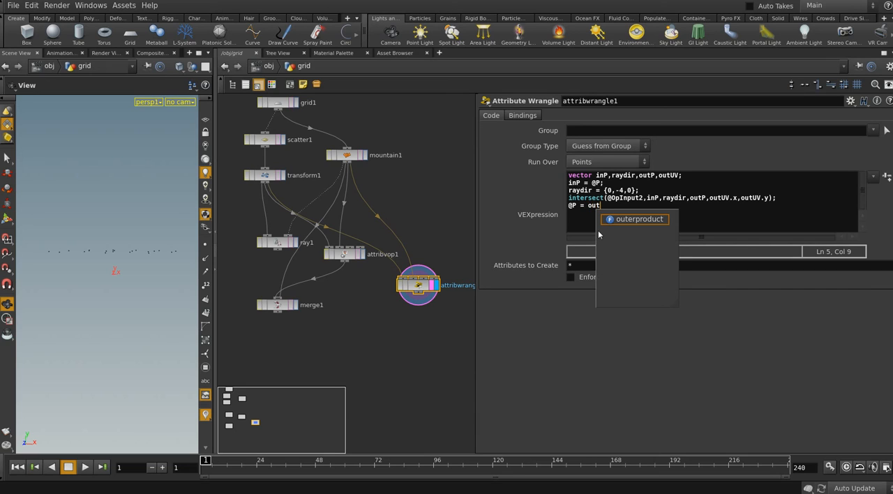
{"action": "type", "text": "P;"}
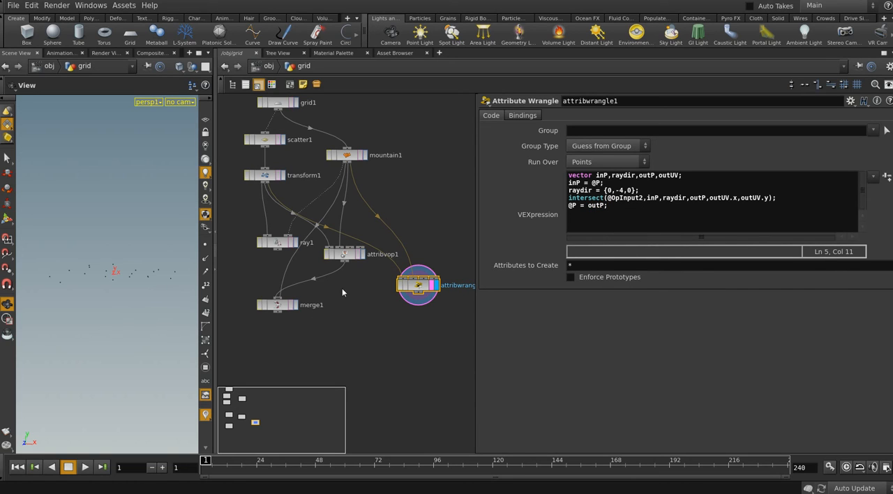
{"action": "left_click", "coordinate": [278, 175]}
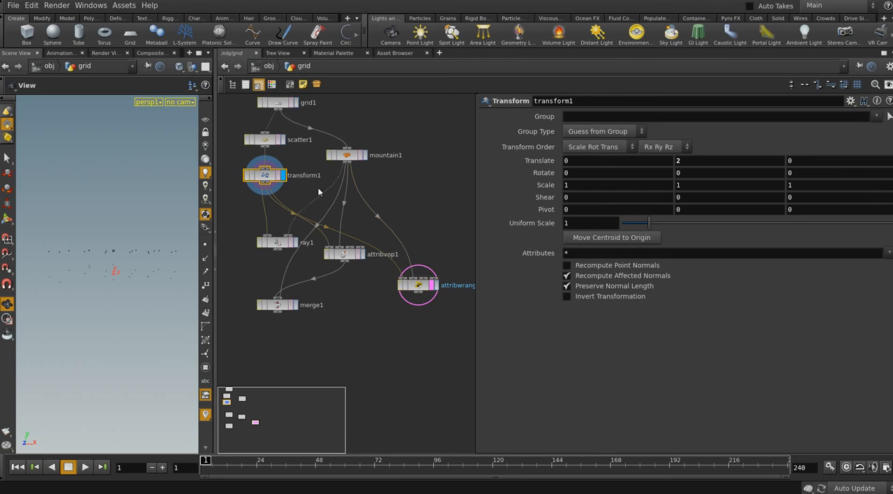
{"action": "left_click", "coordinate": [433, 287]}
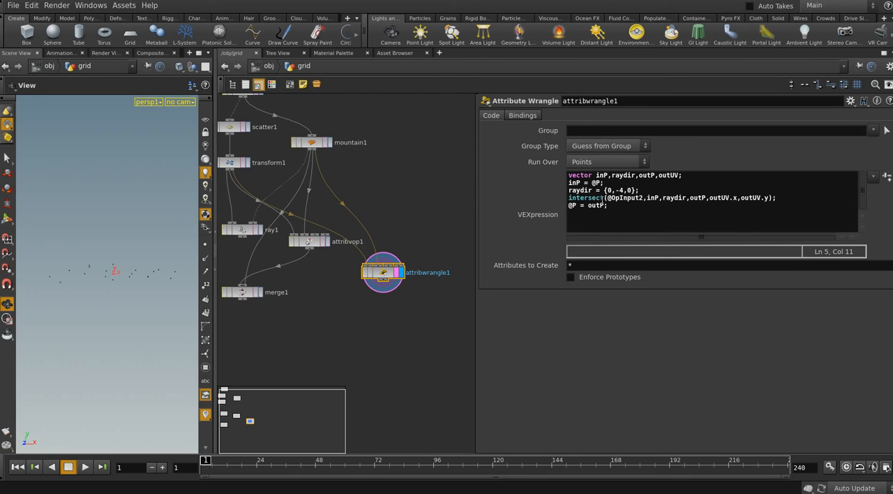
Try -1 as the Y component of raydir and set it back to -4
{"action": "double_click", "coordinate": [620, 190]}
{"action": "type", "text": "1"}
{"action": "double_click", "coordinate": [620, 189]}
{"action": "type", "text": "4"}
Review attribvop1's result and inner network, and display attribwrangle1 again for comparison
{"action": "middle_click_drag", "start_coordinate": [410, 353], "coordinate": [418, 335]}
{"action": "middle_click_drag", "start_coordinate": [333, 315], "coordinate": [369, 305]}
{"action": "scroll", "coordinate": [320, 304], "scroll_direction": "down", "scroll_amount": 1}
{"action": "scroll", "coordinate": [360, 298], "scroll_direction": "up", "scroll_amount": 2}
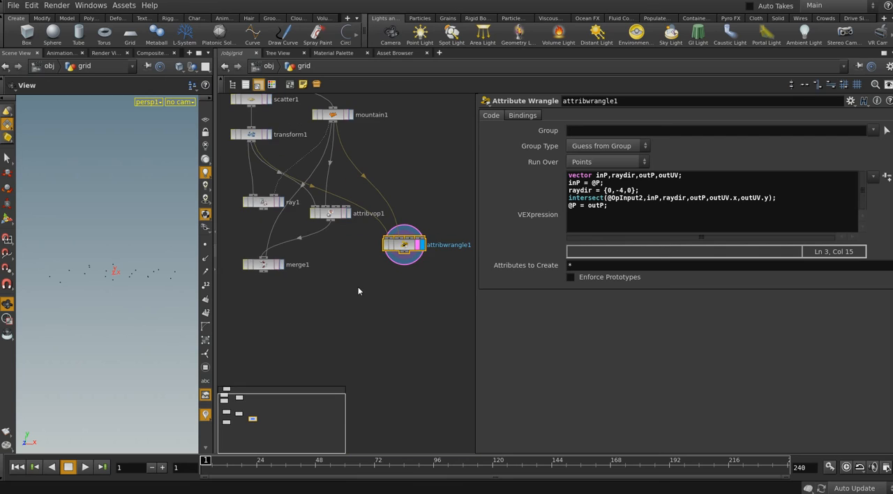
{"action": "scroll", "coordinate": [352, 278], "scroll_direction": "down", "scroll_amount": 2}
{"action": "mouse_move", "coordinate": [355, 263]}
{"action": "middle_mouse_down"}
{"action": "mouse_move", "coordinate": [353, 280]}
{"action": "mouse_move", "coordinate": [349, 272]}
{"action": "mouse_move", "coordinate": [357, 273]}
{"action": "middle_mouse_up"}
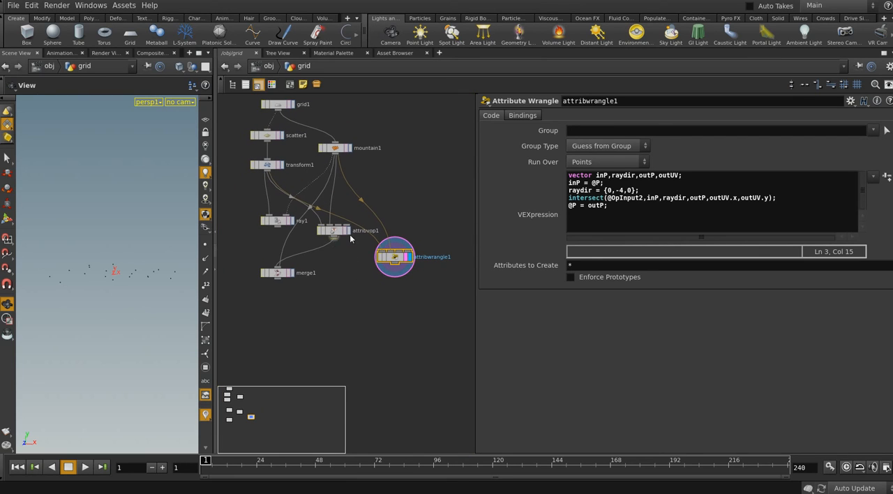
{"action": "left_click", "coordinate": [335, 231]}
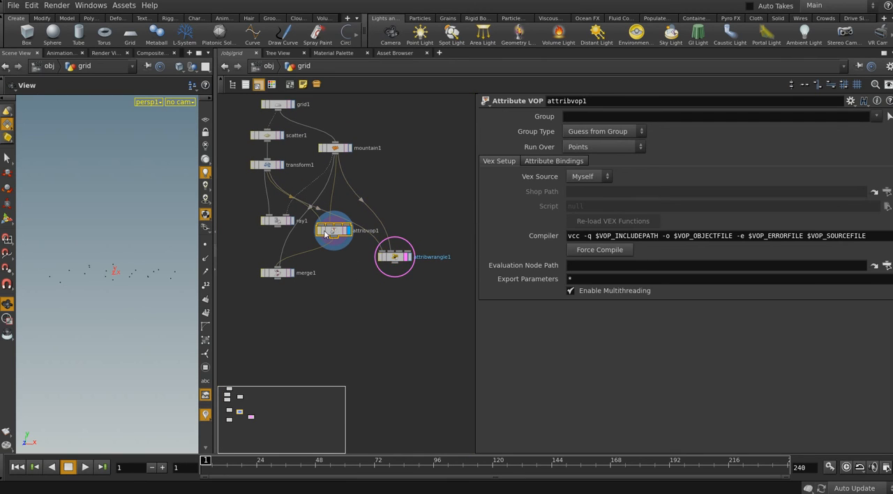
{"action": "double_click", "coordinate": [327, 233]}
{"action": "middle_click_drag", "start_coordinate": [360, 297], "coordinate": [343, 277]}
{"action": "scroll", "coordinate": [416, 311], "scroll_direction": "down", "scroll_amount": 3}
{"action": "left_click", "coordinate": [304, 65]}
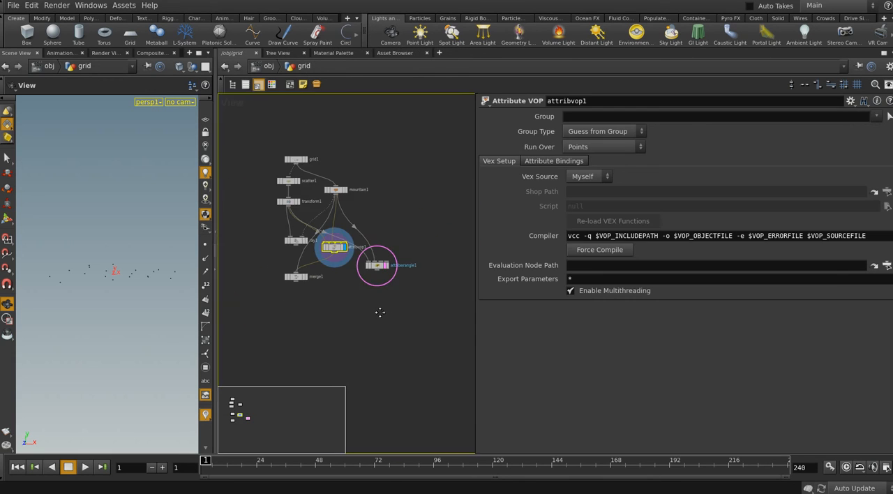
{"action": "left_click", "coordinate": [353, 240]}
{"action": "scroll", "coordinate": [370, 270], "scroll_direction": "down", "scroll_amount": 3}
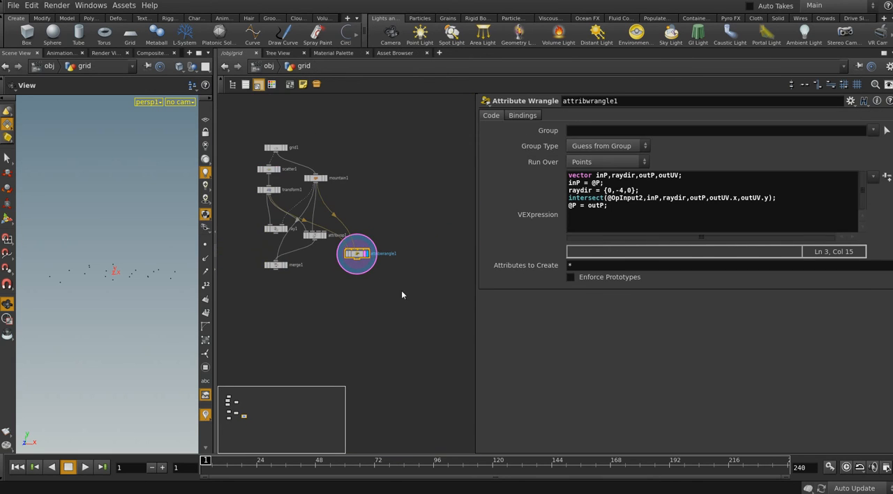
Widen the network area, display mountain1 and examine the deformed surface from several angles
{"action": "middle_click_drag", "start_coordinate": [426, 341], "coordinate": [454, 331]}
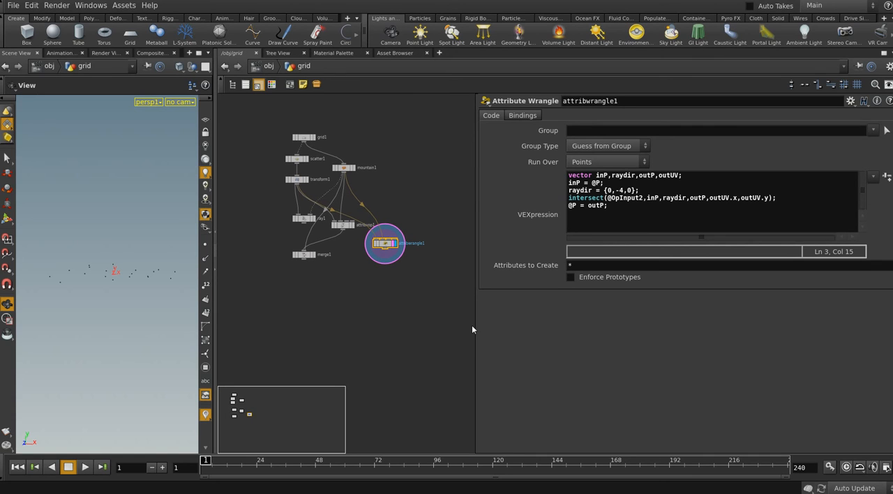
{"action": "left_click_drag", "start_coordinate": [474, 323], "coordinate": [533, 314]}
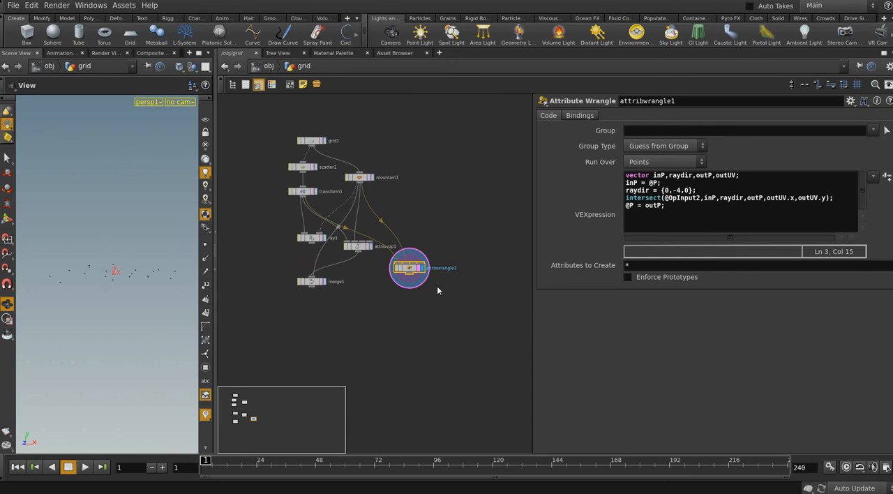
{"action": "left_click", "coordinate": [371, 180]}
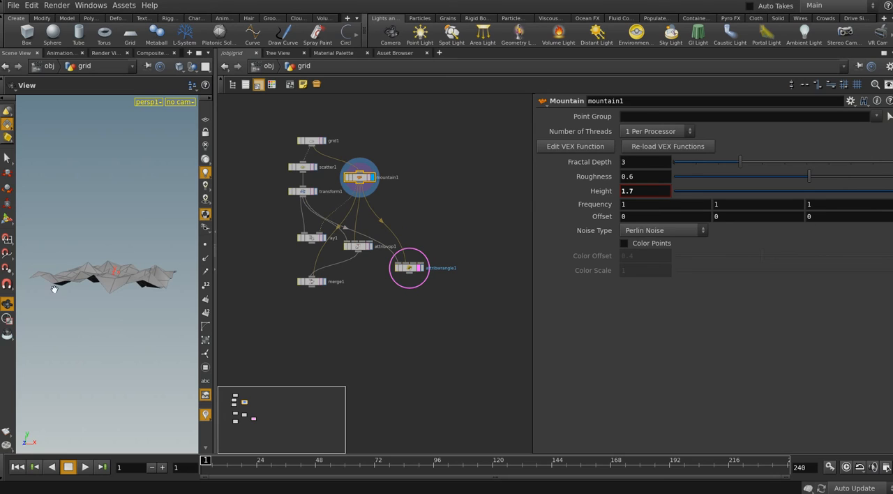
{"action": "left_click_drag", "start_coordinate": [89, 266], "coordinate": [153, 259]}
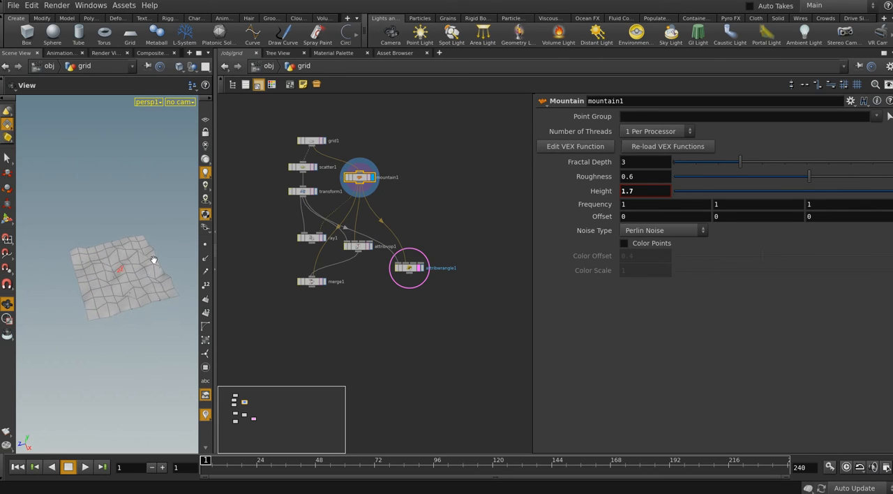
{"action": "left_click_drag", "start_coordinate": [81, 258], "coordinate": [120, 293]}
{"action": "scroll", "coordinate": [119, 296], "scroll_direction": "up", "scroll_amount": 5}
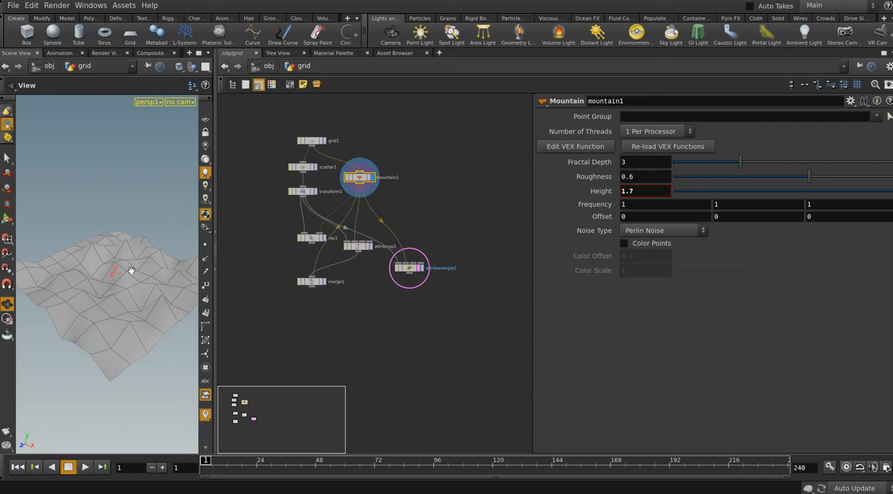
{"action": "left_click_drag", "start_coordinate": [132, 267], "coordinate": [115, 293]}
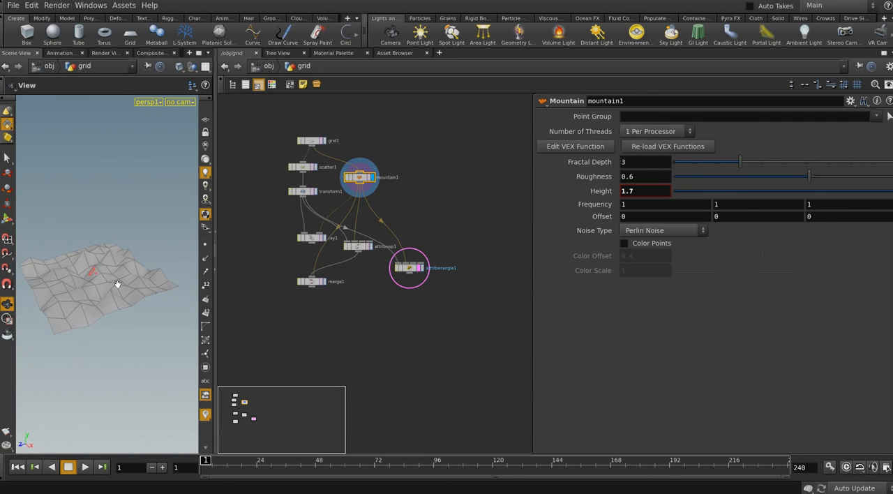
{"action": "middle_click_drag", "start_coordinate": [401, 327], "coordinate": [408, 327]}
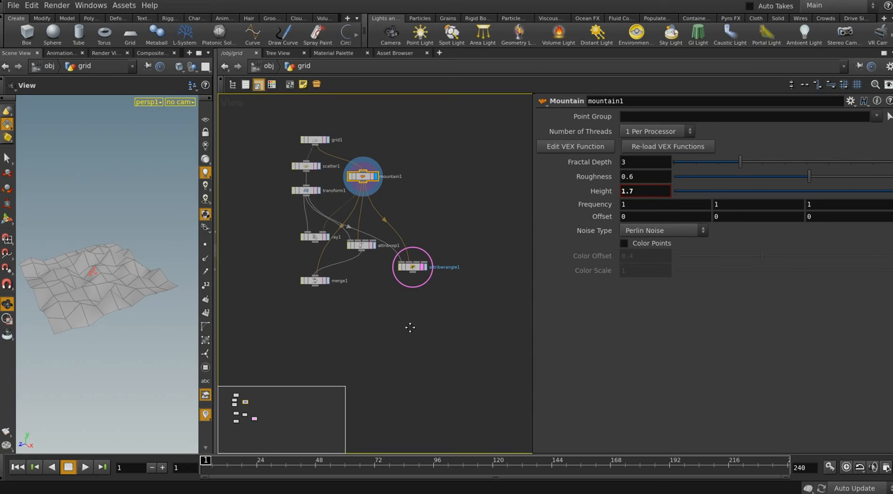
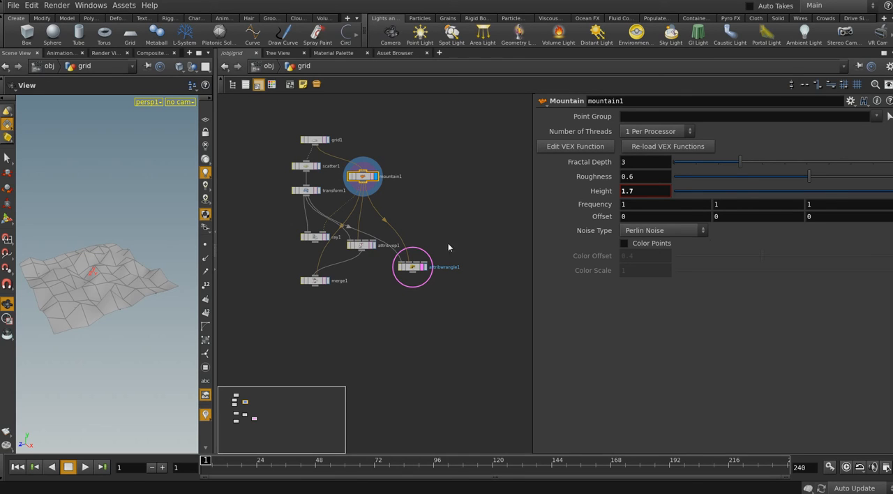
Open attribvop1's inner network and move geometryvopoutput1 farther from intersect1 to make room
{"action": "left_click", "coordinate": [362, 246]}
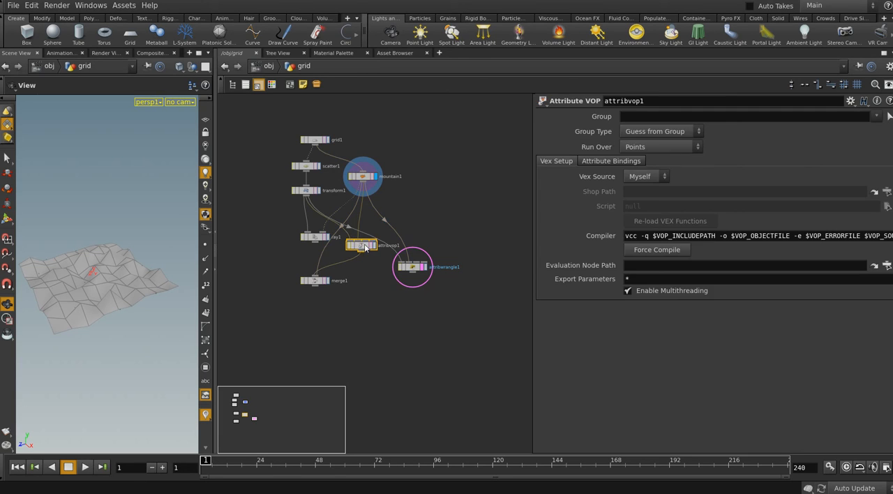
{"action": "double_click", "coordinate": [364, 248]}
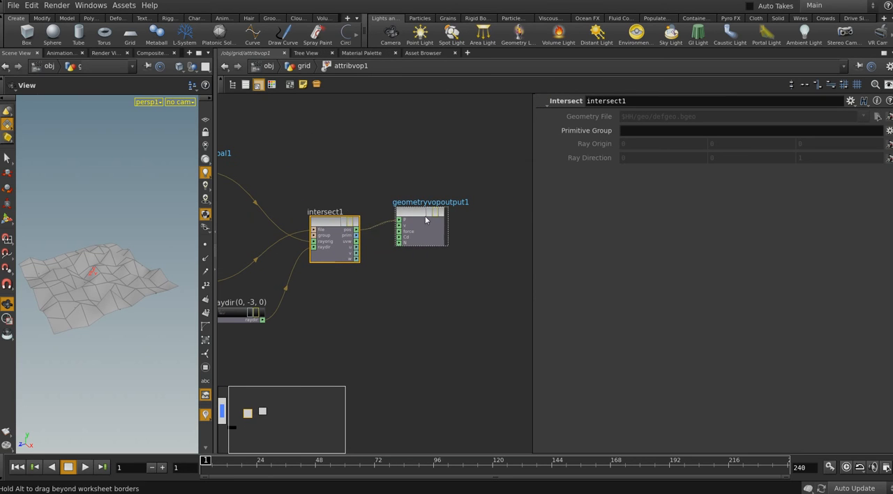
{"action": "left_click_drag", "start_coordinate": [425, 219], "coordinate": [486, 221]}
{"action": "middle_click_drag", "start_coordinate": [417, 254], "coordinate": [419, 255]}
{"action": "scroll", "coordinate": [413, 255], "scroll_direction": "down", "scroll_amount": 2}
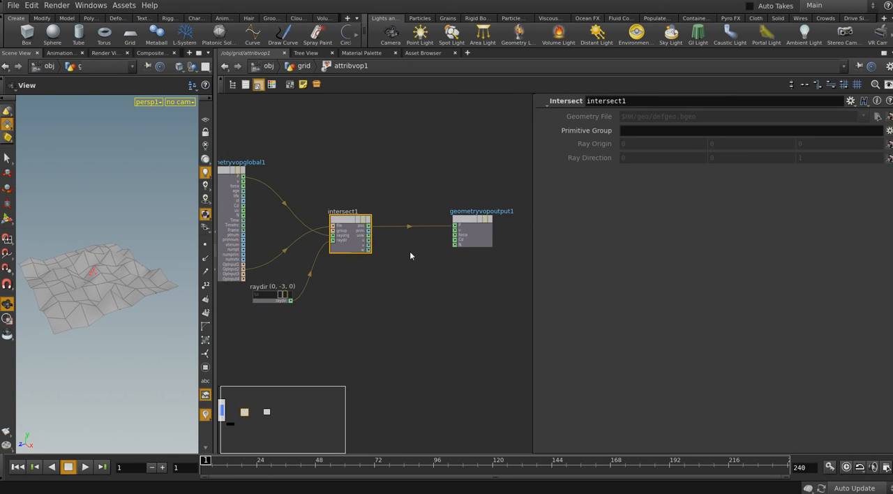
Add a Primitive Attribute node and place it between intersect1 and geometryvopoutput1, below their connection
{"action": "left_click", "coordinate": [410, 256]}
{"action": "key", "text": "Tab"}
{"action": "type", "text": "pr"}
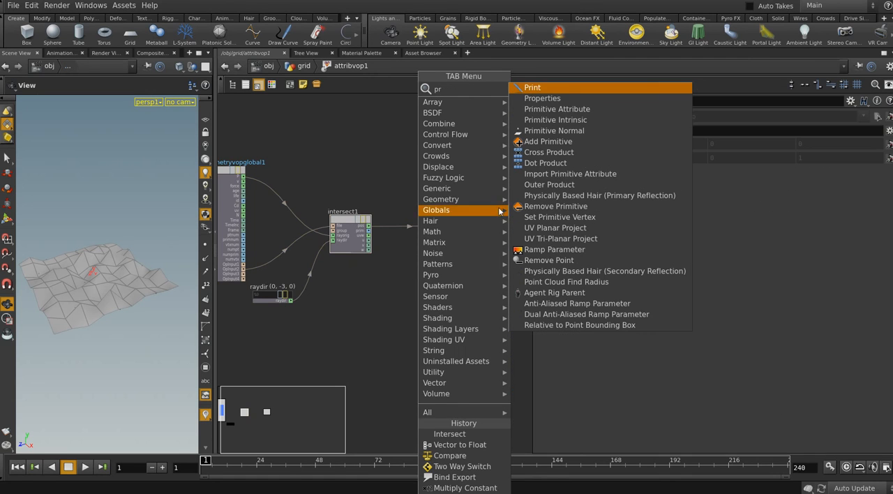
{"action": "left_click", "coordinate": [551, 109]}
{"action": "left_click", "coordinate": [427, 258]}
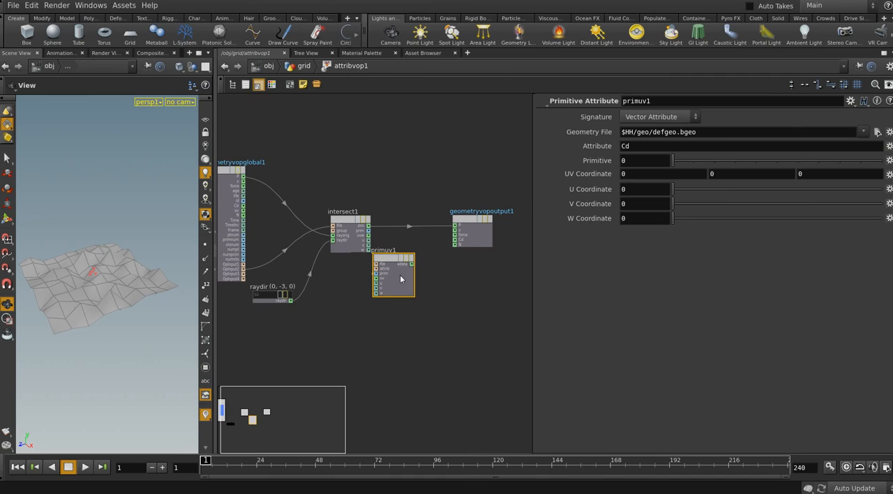
{"action": "key", "text": "l"}
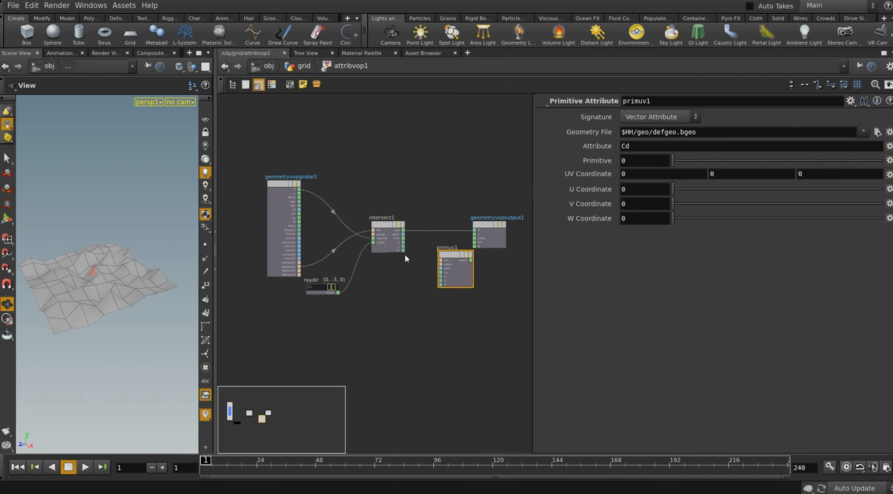
{"action": "left_click_drag", "start_coordinate": [444, 266], "coordinate": [424, 295]}
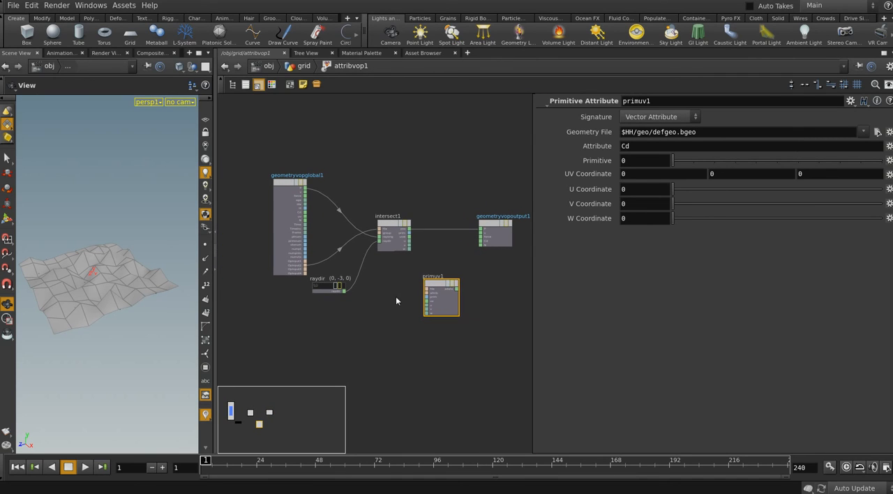
Return to the grid network and move attribwrangle1 farther away from attribvop1
{"action": "left_click", "coordinate": [305, 67]}
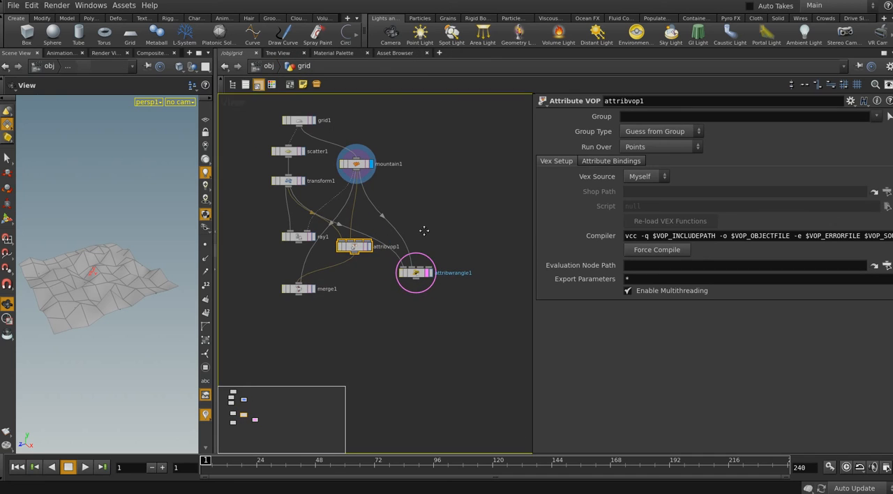
{"action": "left_click_drag", "start_coordinate": [407, 278], "coordinate": [479, 269]}
{"action": "scroll", "coordinate": [288, 113], "scroll_direction": "up", "scroll_amount": 3}
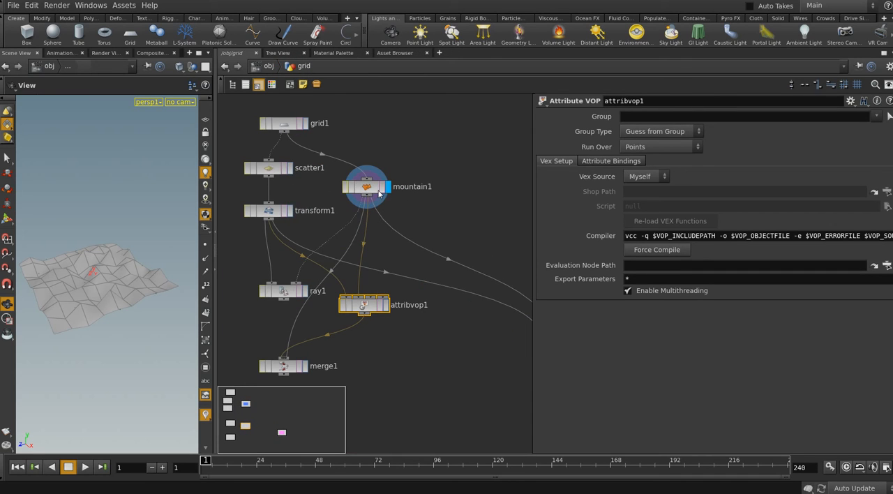
Add a Transform node fed by mountain1 and display it
{"action": "left_click", "coordinate": [379, 189]}
{"action": "scroll", "coordinate": [391, 202], "scroll_direction": "down", "scroll_amount": 2}
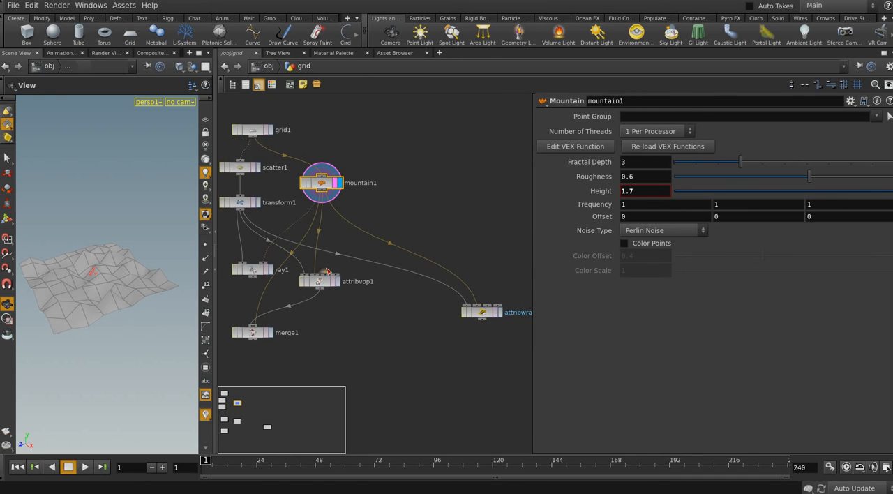
{"action": "scroll", "coordinate": [378, 189], "scroll_direction": "up", "scroll_amount": 2}
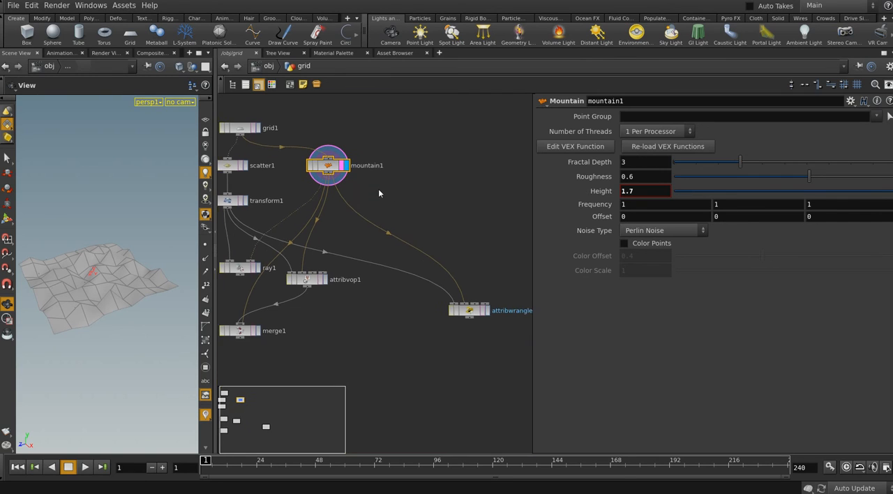
{"action": "key", "text": "Tab"}
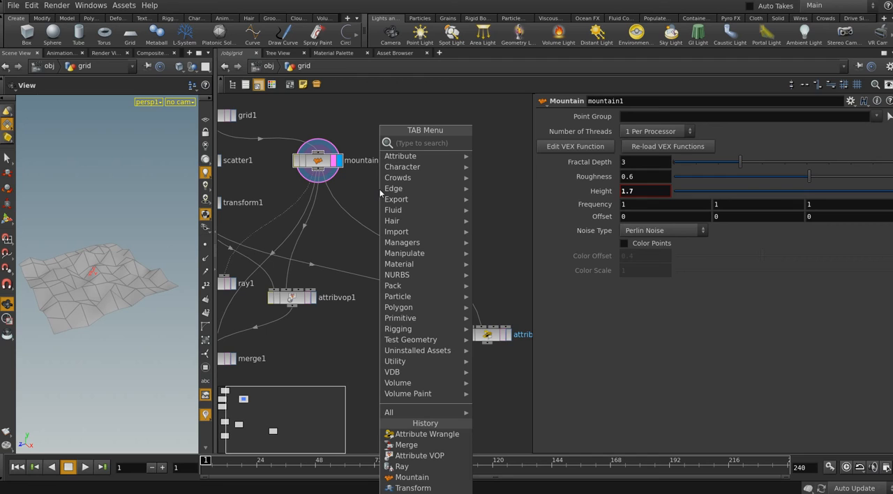
{"action": "type", "text": "tr"}
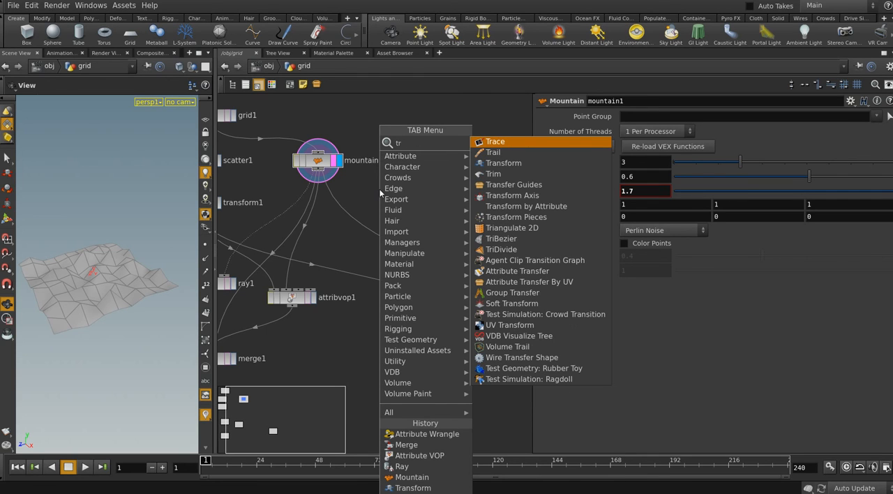
{"action": "left_click", "coordinate": [480, 163]}
{"action": "left_click", "coordinate": [416, 209]}
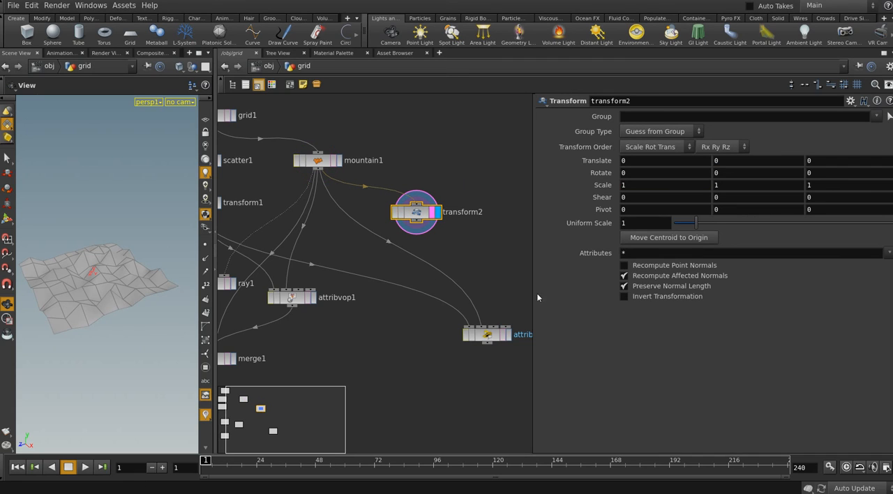
Set transform2's Uniform Scale to the expression sin($T)+1
{"action": "left_click", "coordinate": [624, 223]}
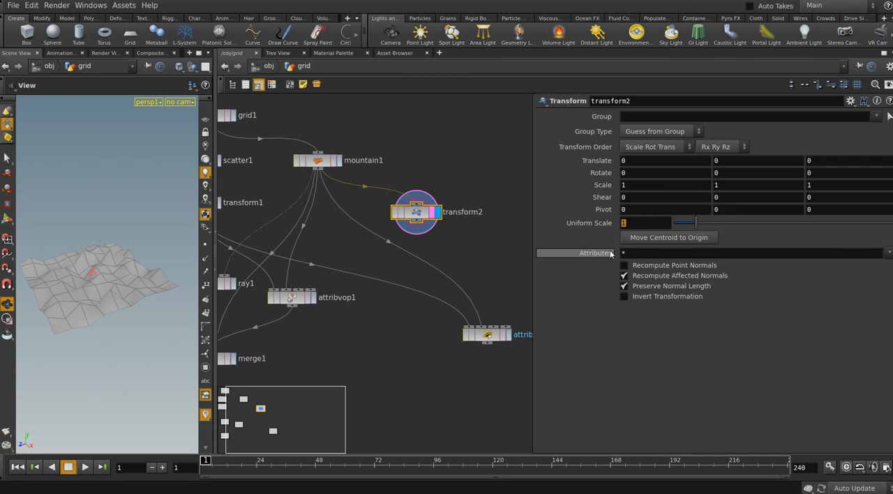
{"action": "type", "text": "s"}
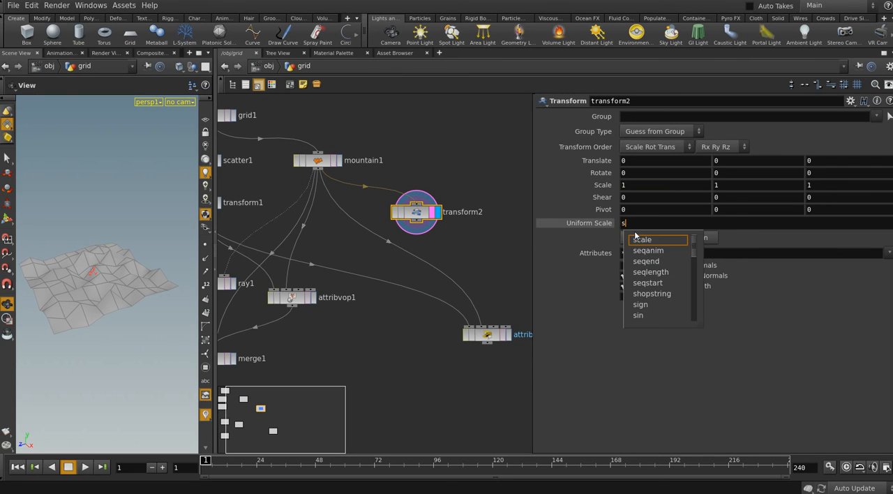
{"action": "type", "text": "in("}
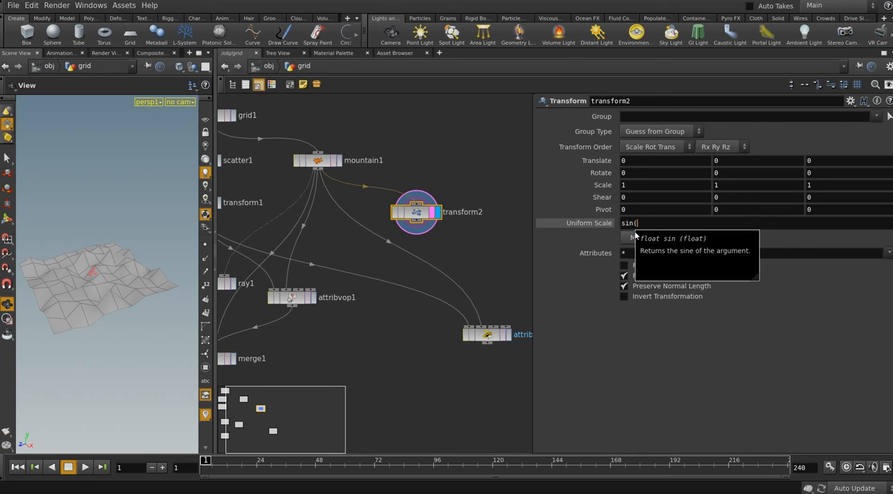
{"action": "type", "text": "$F"}
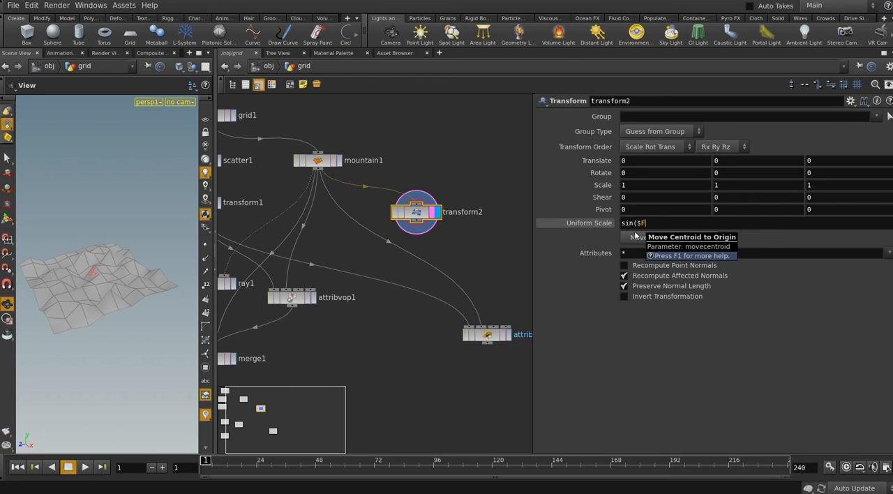
{"action": "key", "text": "BackSpace"}
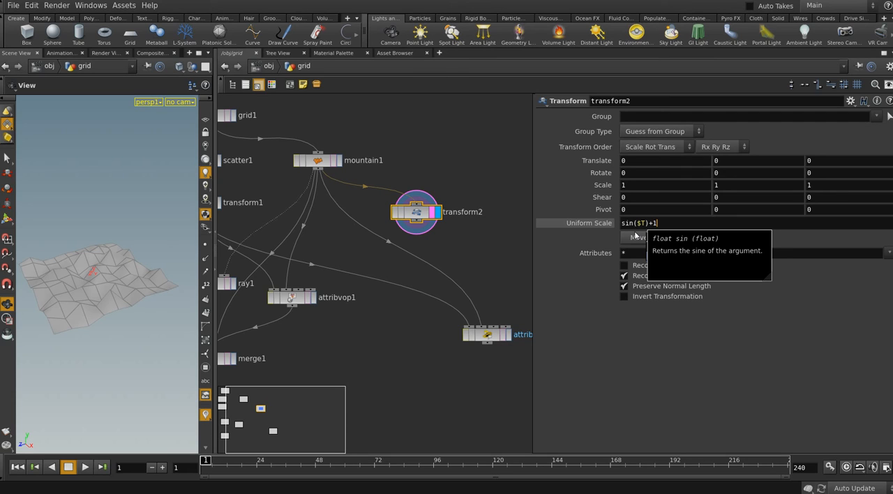
{"action": "key", "text": "Return"}
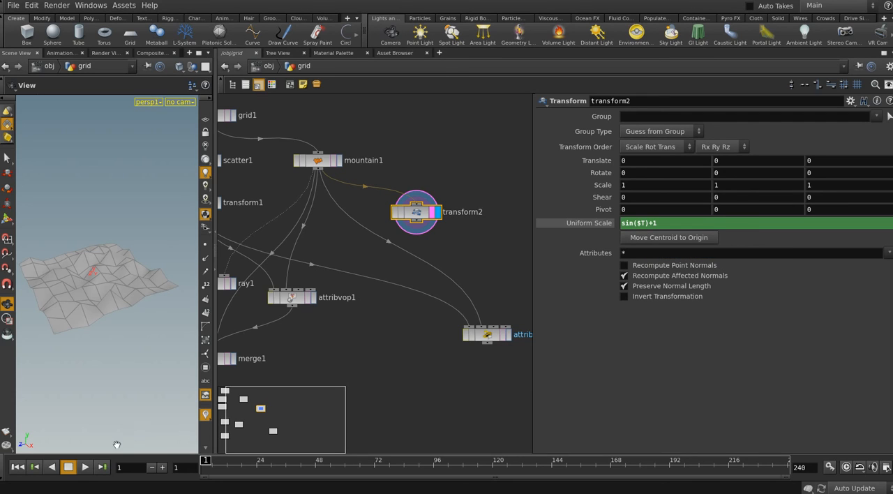
Play the animation to check the surface scaling, stop it and return to the first frame
{"action": "left_click", "coordinate": [85, 472]}
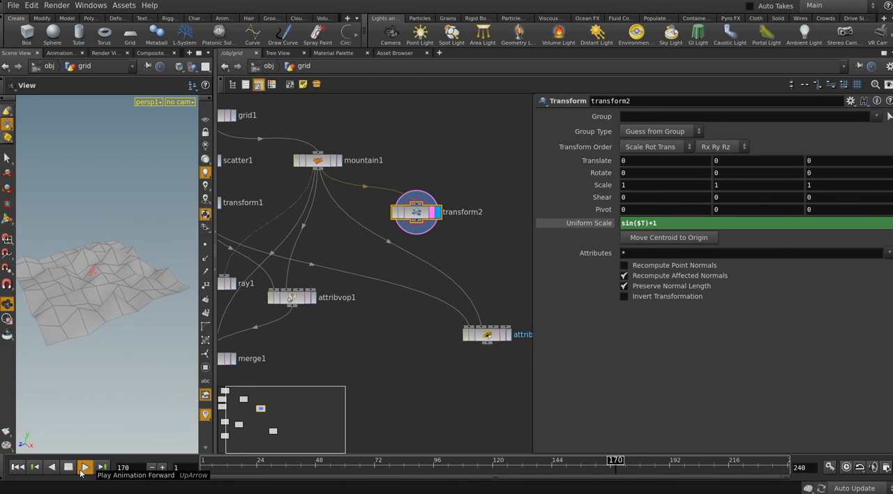
{"action": "left_click", "coordinate": [68, 467]}
{"action": "left_click", "coordinate": [24, 471]}
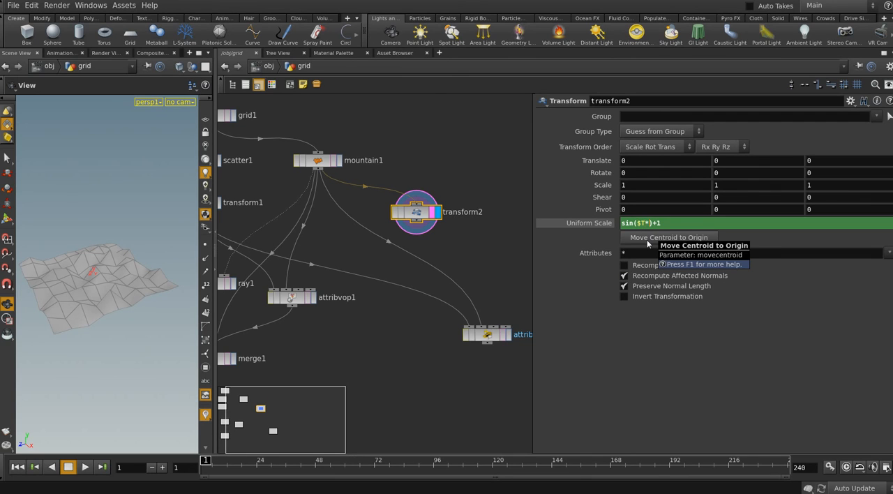
Try sin($T*2)+1 as transform2's Uniform Scale and play the animation, returning to the first frame
{"action": "type", "text": "2"}
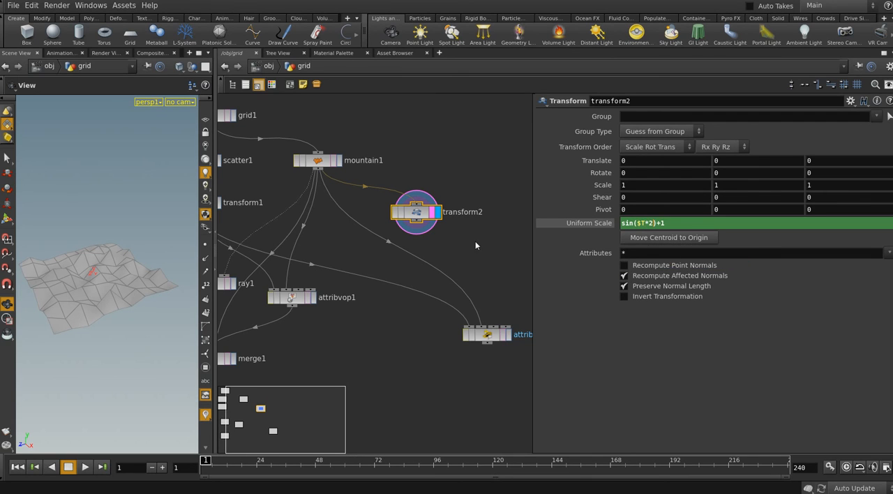
{"action": "left_click", "coordinate": [85, 467]}
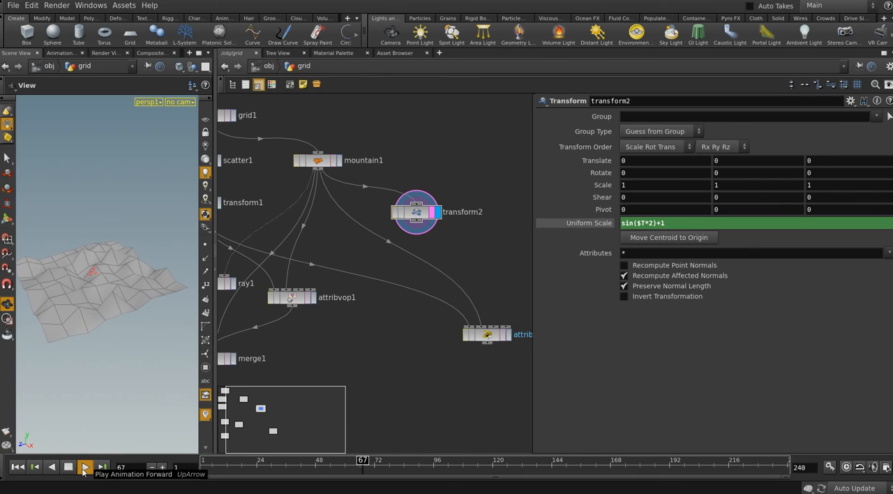
{"action": "left_click", "coordinate": [68, 467]}
{"action": "left_click", "coordinate": [21, 467]}
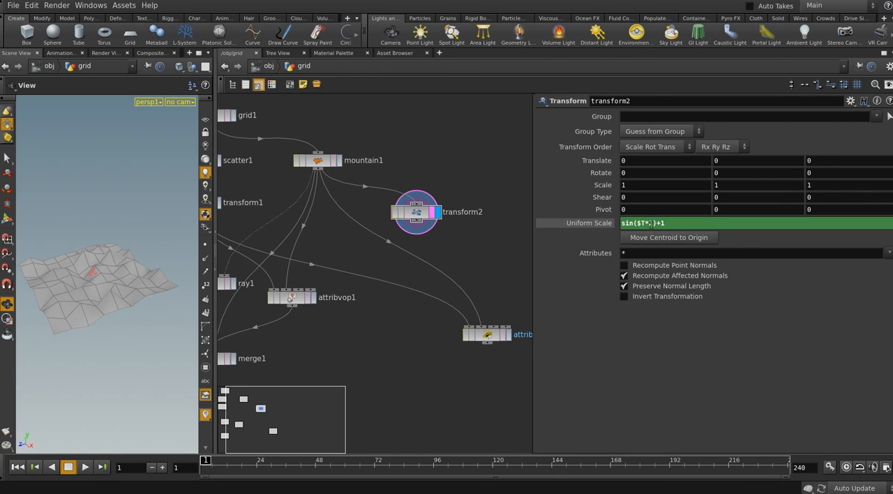
Set transform2's Uniform Scale to sin($T*10)+1 and preview the animation, returning to the first frame
{"action": "type", "text": "10"}
{"action": "key", "text": "Return"}
{"action": "left_click", "coordinate": [85, 467]}
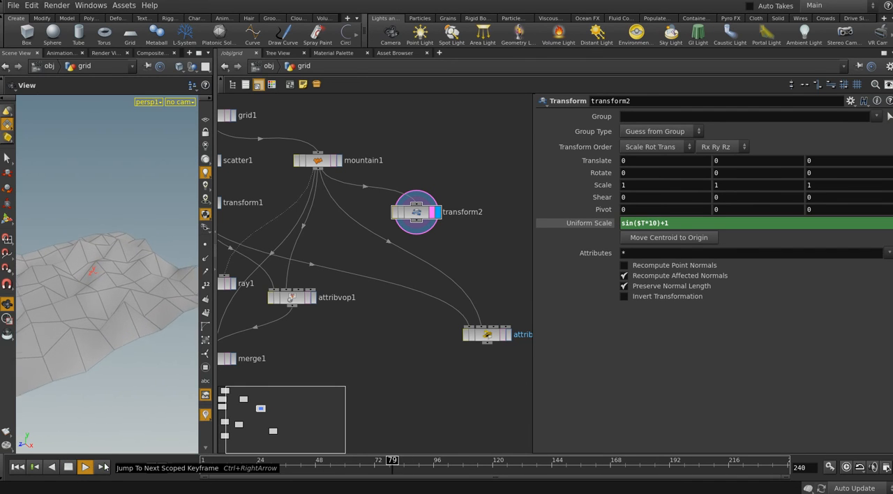
{"action": "left_click", "coordinate": [61, 469]}
{"action": "left_click", "coordinate": [18, 467]}
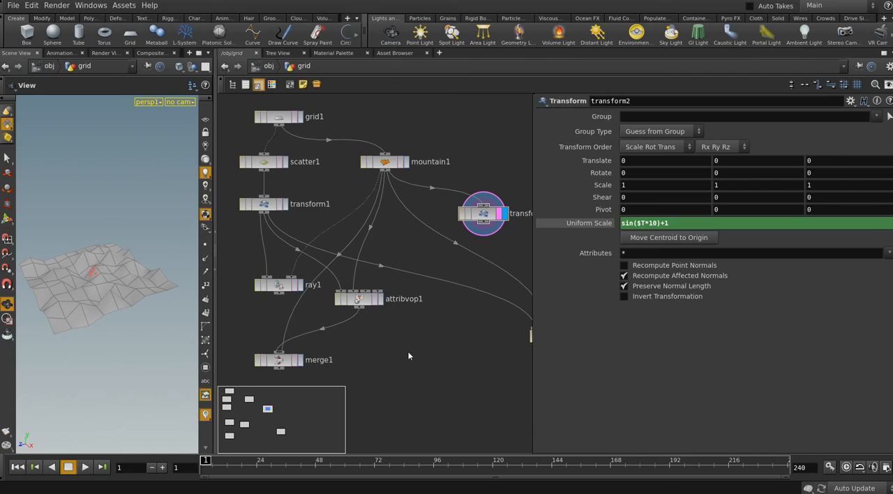
Feed transform2 into ray1's second input, display ray1 and preview the animation, returning to the first frame
{"action": "left_click", "coordinate": [300, 285]}
{"action": "left_click", "coordinate": [85, 467]}
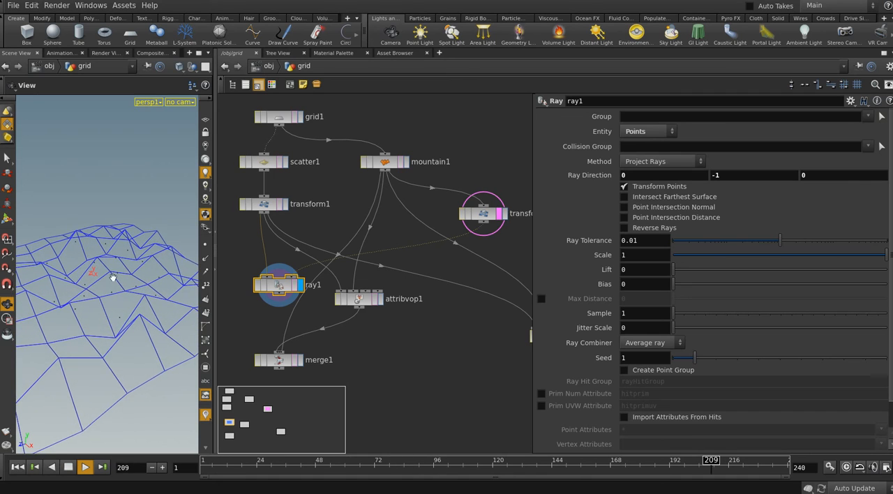
{"action": "left_click", "coordinate": [68, 466]}
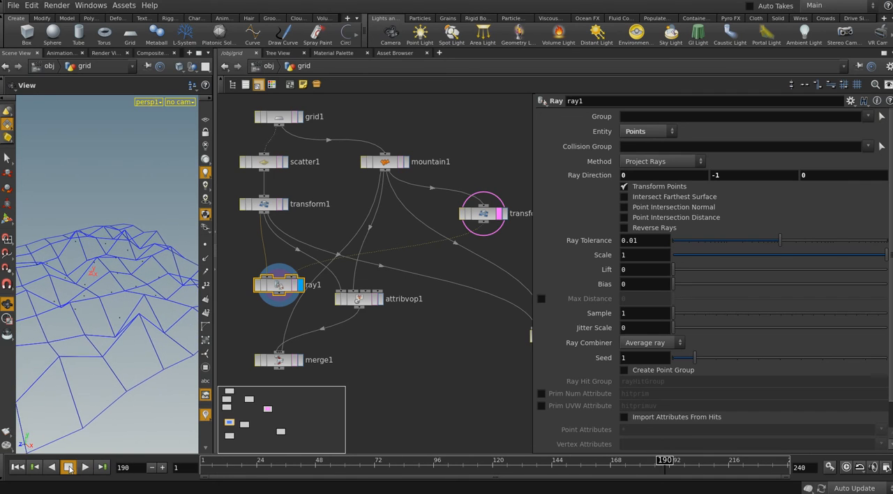
{"action": "left_click", "coordinate": [18, 467]}
Feed transform2 into attribvop1's second input, display attribvop1 and preview the animation, returning to the first frame
{"action": "middle_click_drag", "start_coordinate": [370, 374], "coordinate": [346, 370]}
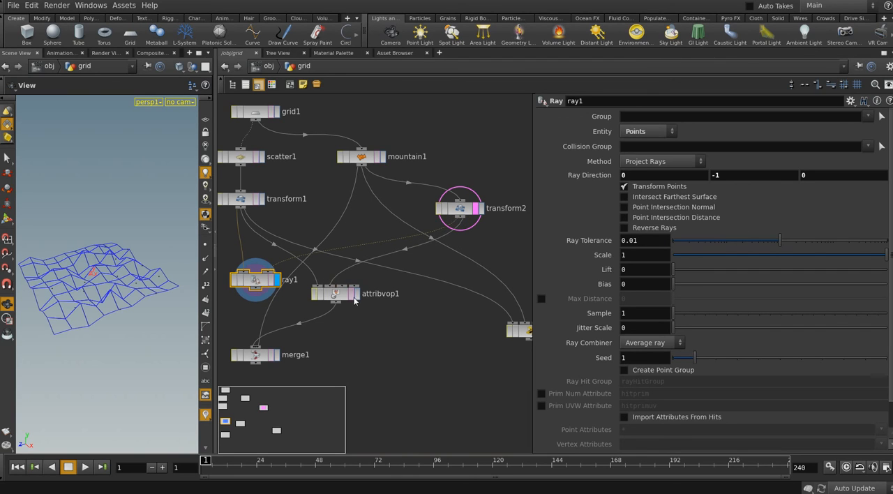
{"action": "left_click", "coordinate": [354, 296]}
{"action": "left_click", "coordinate": [352, 298]}
{"action": "key", "text": "Up"}
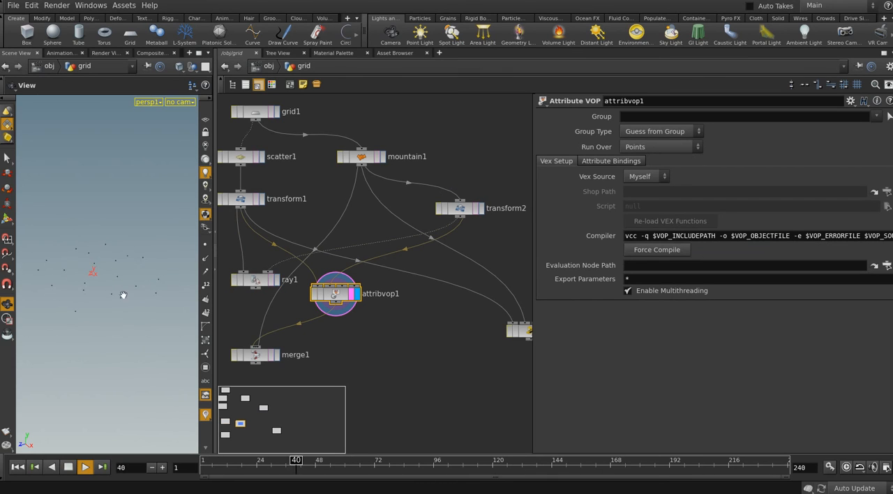
{"action": "left_click", "coordinate": [69, 468]}
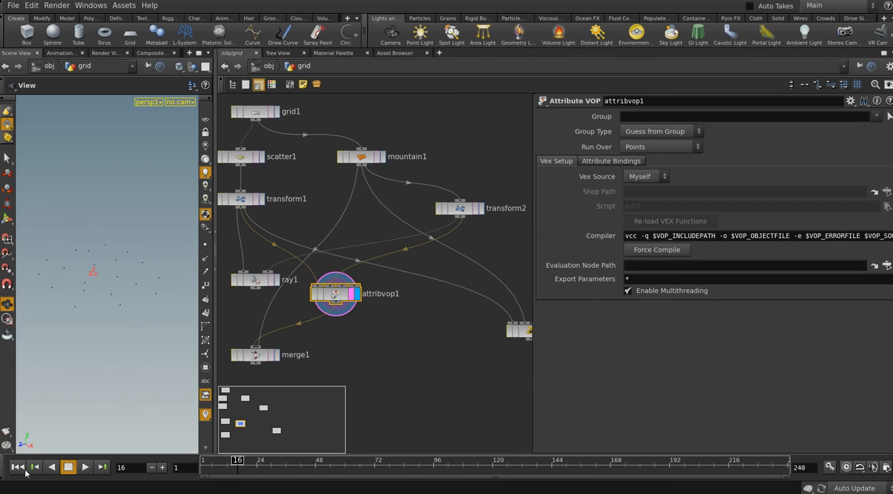
{"action": "left_click", "coordinate": [23, 469]}
Rewire attribvop1 with mountain1 as its second input and transform2 as its third, and open its inner network
{"action": "middle_click_drag", "start_coordinate": [309, 359], "coordinate": [301, 356]}
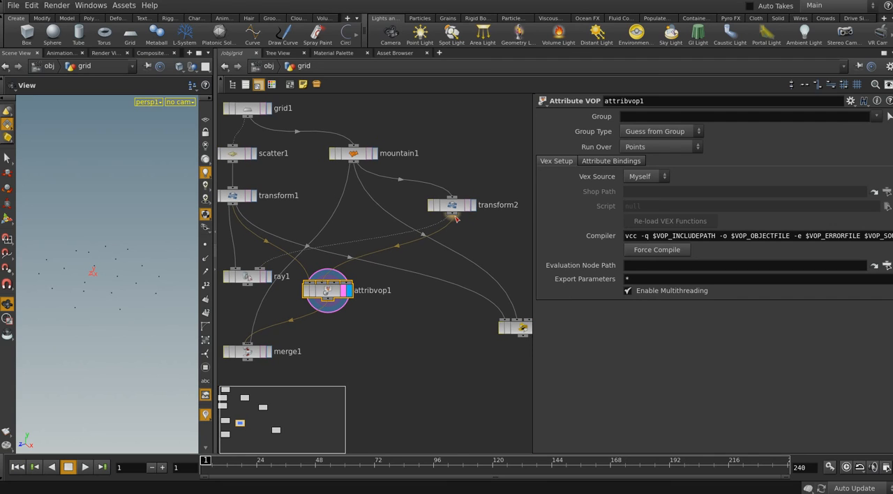
{"action": "middle_click_drag", "start_coordinate": [417, 206], "coordinate": [406, 203]}
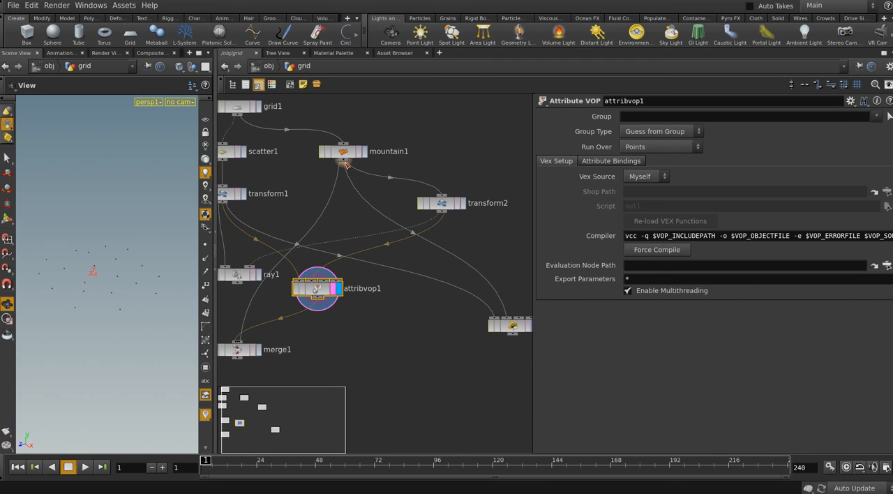
{"action": "left_click_drag", "start_coordinate": [337, 162], "coordinate": [313, 283]}
{"action": "left_click_drag", "start_coordinate": [441, 213], "coordinate": [325, 281]}
{"action": "double_click", "coordinate": [324, 282]}
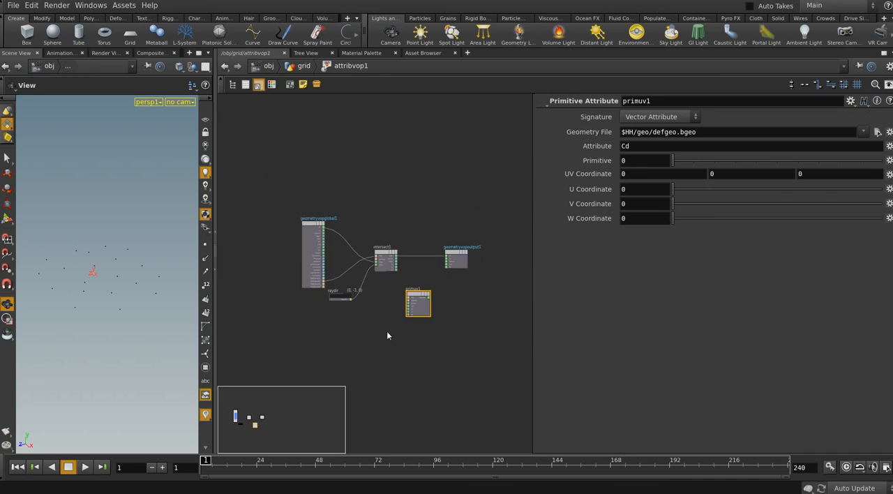
{"action": "middle_click_drag", "start_coordinate": [429, 258], "coordinate": [434, 269]}
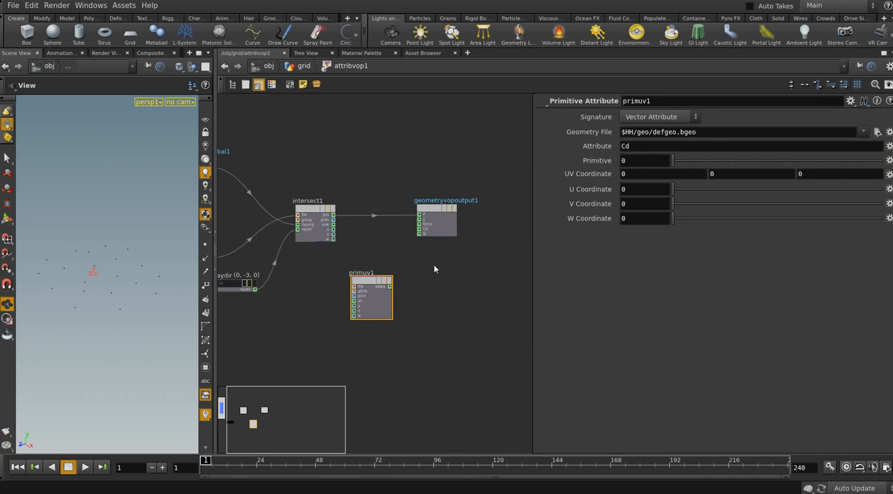
{"action": "double_click", "coordinate": [434, 209]}
{"action": "left_click", "coordinate": [362, 185]}
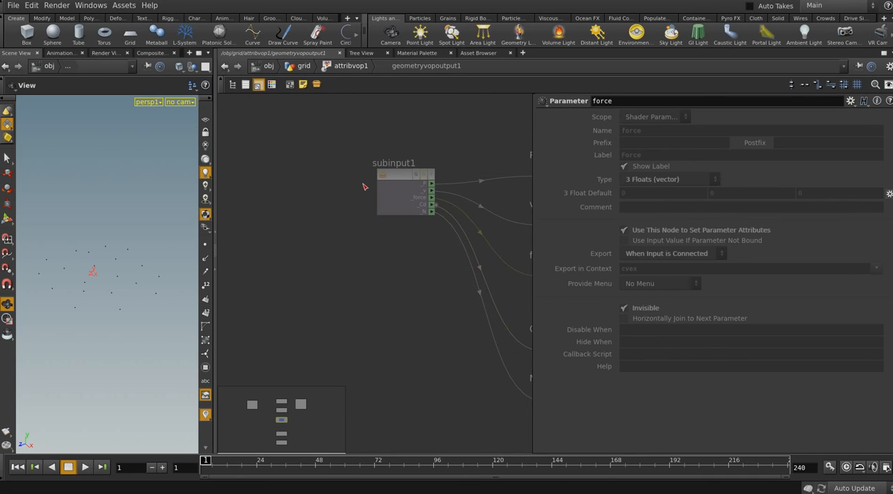
{"action": "left_click", "coordinate": [349, 67]}
Connect the OpInput3 output of the geometry globals node to primuv1's file input
{"action": "middle_click_drag", "start_coordinate": [339, 328], "coordinate": [411, 321]}
{"action": "scroll", "coordinate": [411, 321], "scroll_direction": "down", "scroll_amount": 1}
{"action": "scroll", "coordinate": [397, 300], "scroll_direction": "up", "scroll_amount": 3}
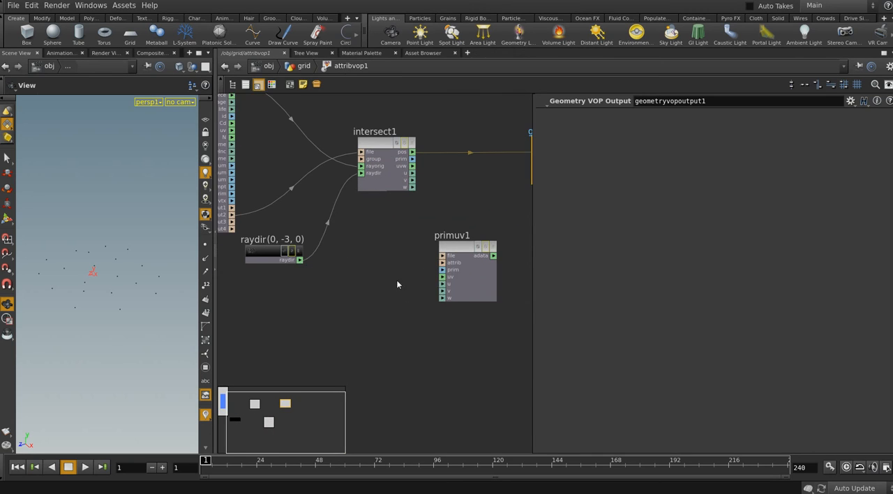
{"action": "middle_click_drag", "start_coordinate": [396, 282], "coordinate": [416, 284]}
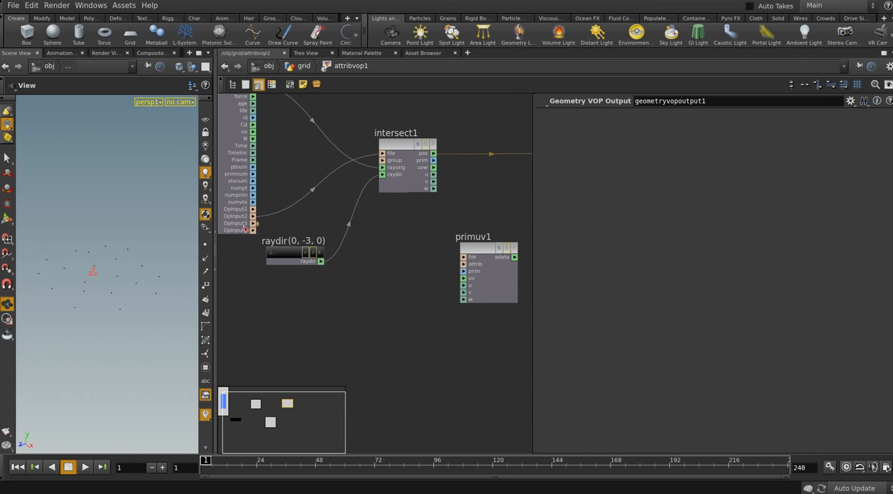
{"action": "left_click", "coordinate": [256, 225]}
{"action": "middle_click_drag", "start_coordinate": [451, 283], "coordinate": [421, 279]}
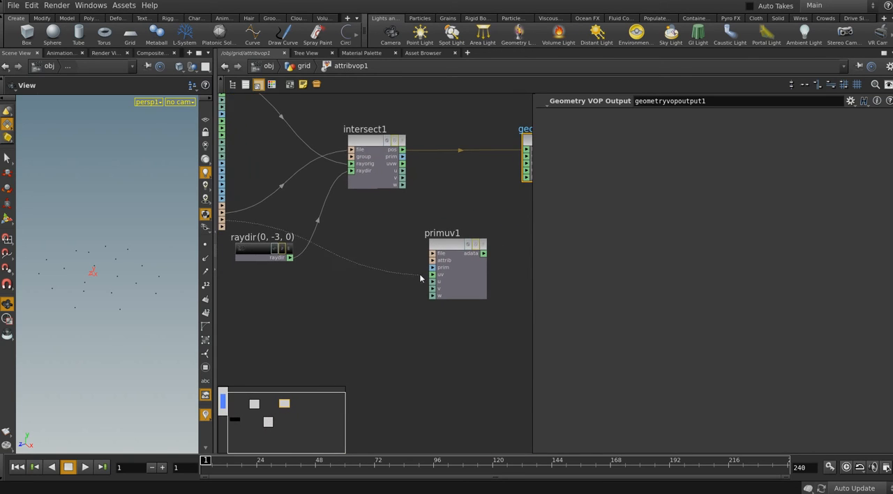
{"action": "left_click", "coordinate": [432, 254]}
{"action": "left_click_drag", "start_coordinate": [451, 258], "coordinate": [476, 243]}
{"action": "middle_click_drag", "start_coordinate": [404, 231], "coordinate": [376, 214]}
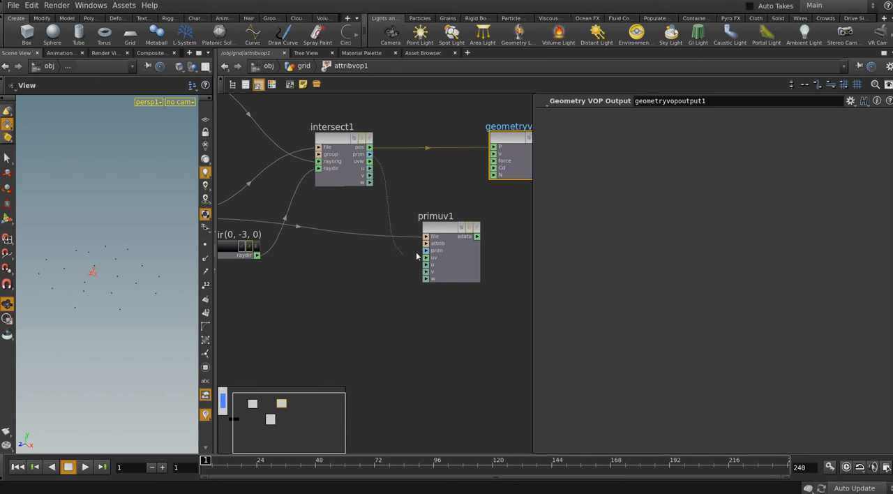
Connect intersect1's prim and uvw outputs to primuv1's prim and uv inputs
{"action": "left_click", "coordinate": [370, 154]}
{"action": "left_click", "coordinate": [426, 251]}
{"action": "middle_click_drag", "start_coordinate": [409, 273], "coordinate": [402, 270]}
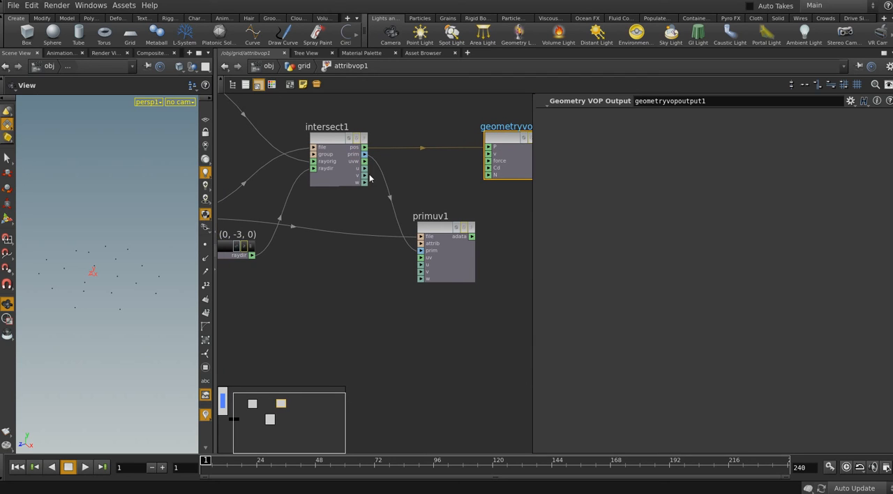
{"action": "left_click", "coordinate": [365, 168]}
{"action": "left_click", "coordinate": [424, 260]}
Connect primuv1's adata output to the P input of geometryvopoutput1, replacing the pos connection
{"action": "middle_click_drag", "start_coordinate": [483, 263], "coordinate": [407, 269]}
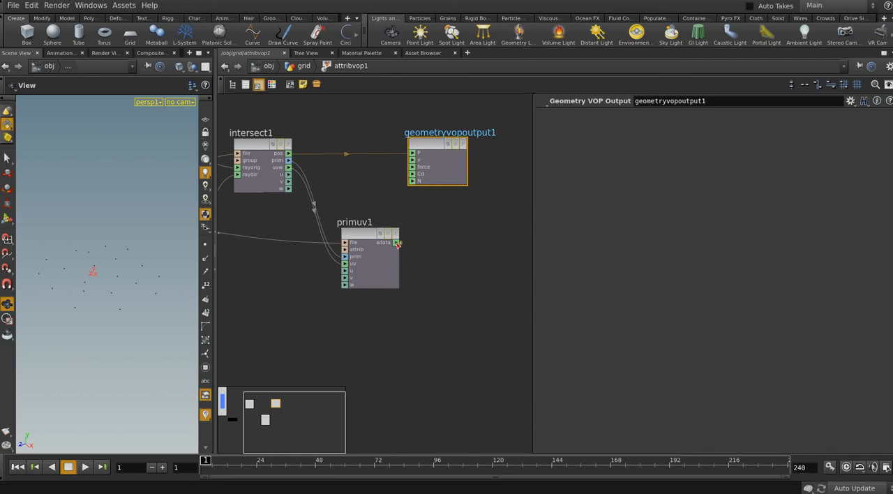
{"action": "left_click", "coordinate": [412, 152]}
{"action": "scroll", "coordinate": [426, 267], "scroll_direction": "down", "scroll_amount": 2}
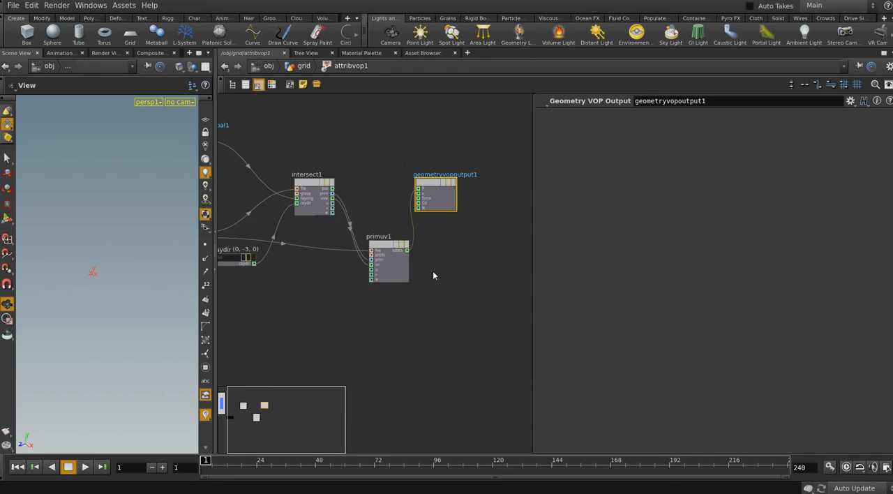
Connect intersect1's u and v outputs to primuv1's u and v inputs, and disconnect its uv input
{"action": "scroll", "coordinate": [398, 274], "scroll_direction": "up", "scroll_amount": 2}
{"action": "left_click", "coordinate": [304, 175]}
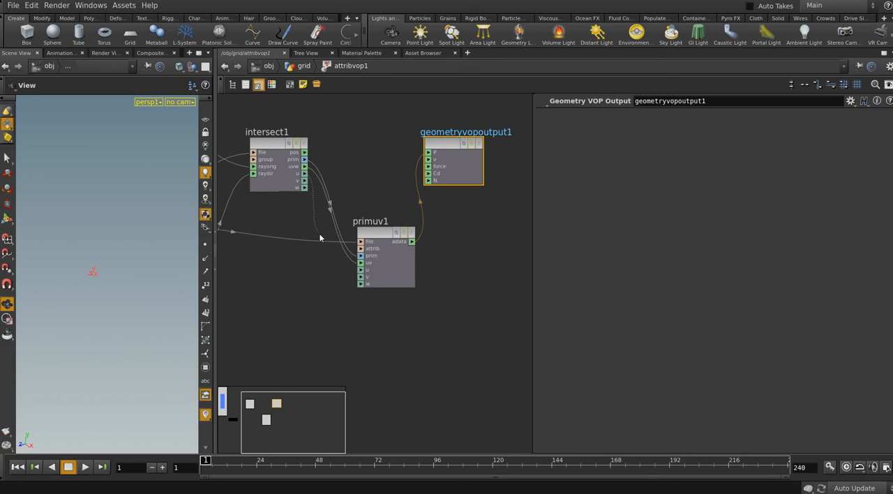
{"action": "left_click", "coordinate": [362, 270]}
{"action": "left_click", "coordinate": [305, 181]}
{"action": "left_click", "coordinate": [361, 277]}
{"action": "left_click", "coordinate": [360, 263]}
{"action": "left_click", "coordinate": [327, 273]}
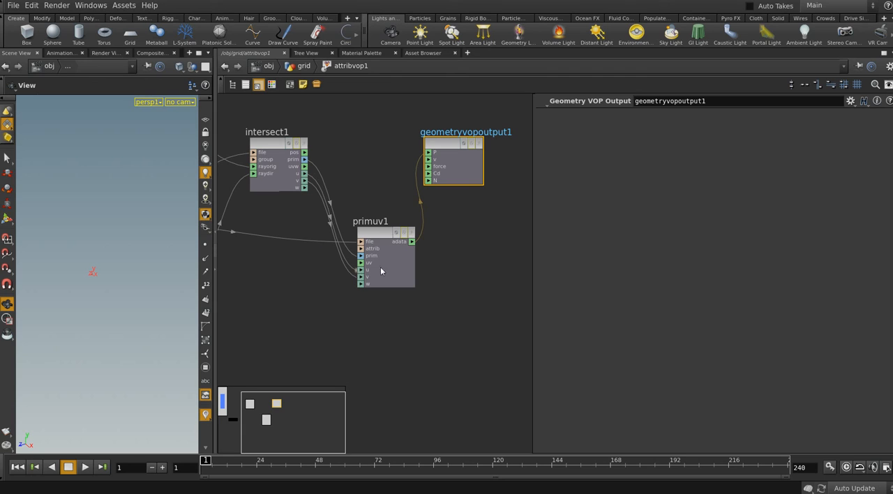
Check attribvop1's input wiring in the grid network and reopen its inner network
{"action": "scroll", "coordinate": [408, 197], "scroll_direction": "down", "scroll_amount": 2}
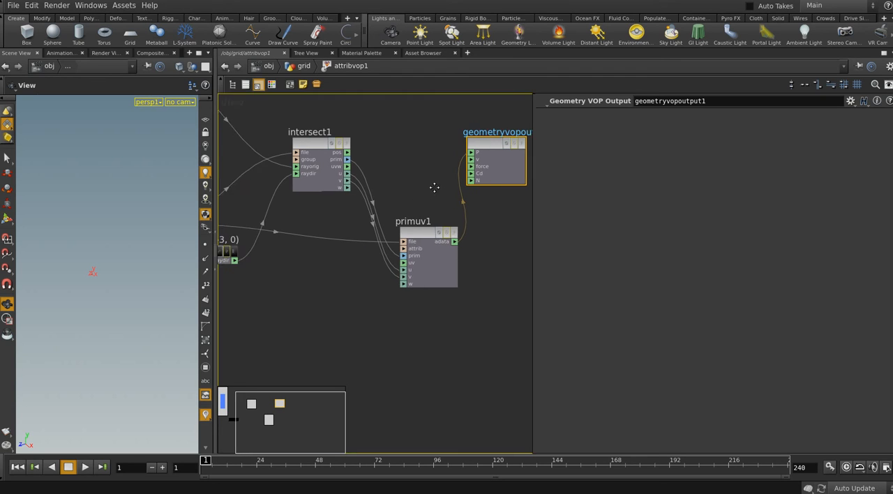
{"action": "left_click", "coordinate": [311, 66]}
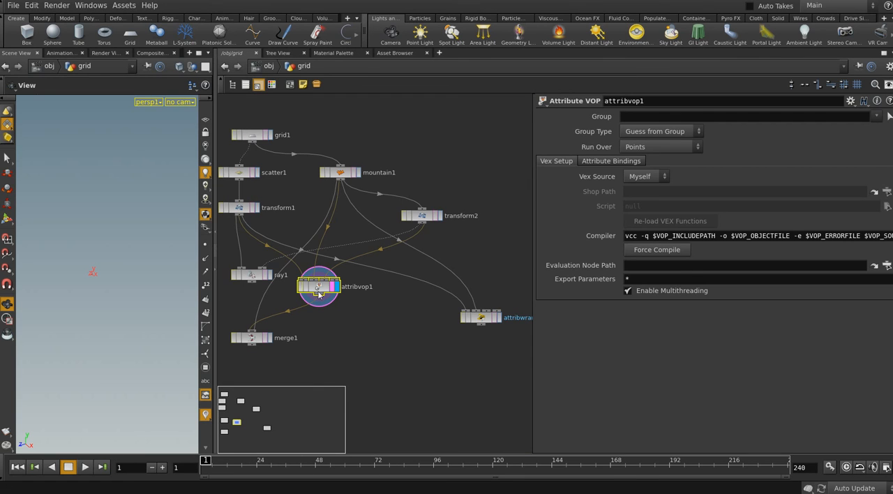
{"action": "double_click", "coordinate": [317, 291]}
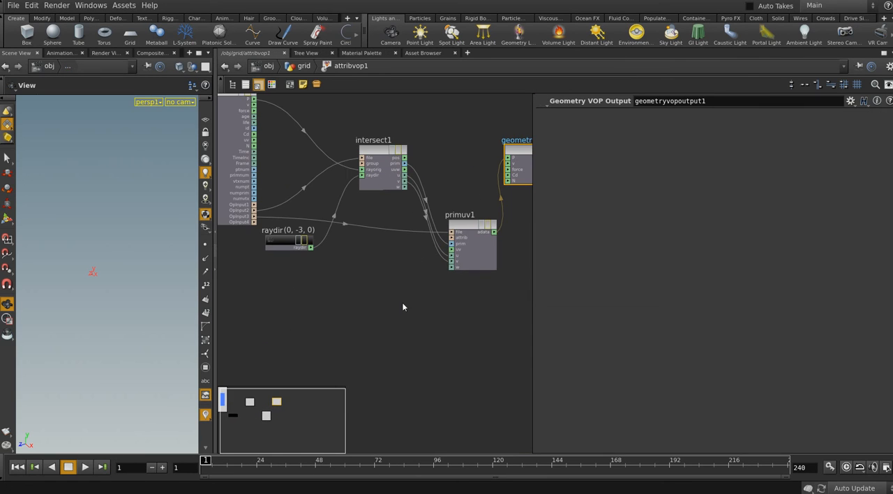
Set primuv1's Attribute parameter to P
{"action": "left_click", "coordinate": [446, 241]}
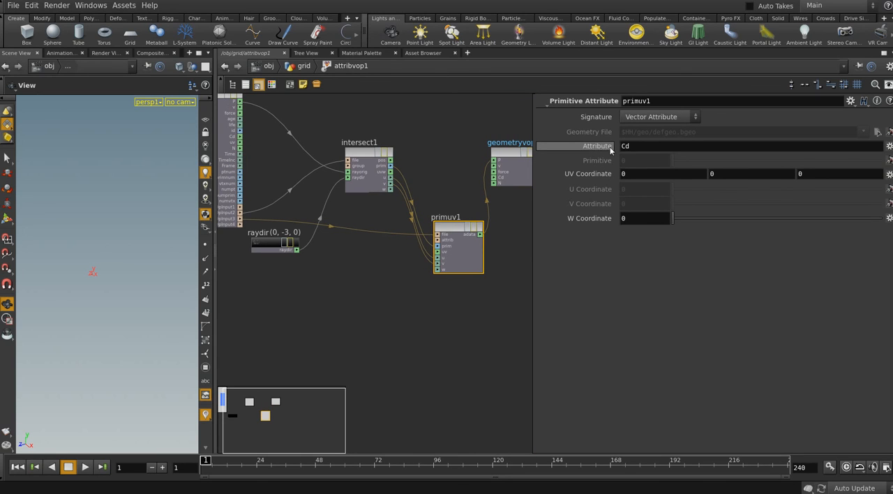
{"action": "double_click", "coordinate": [612, 146]}
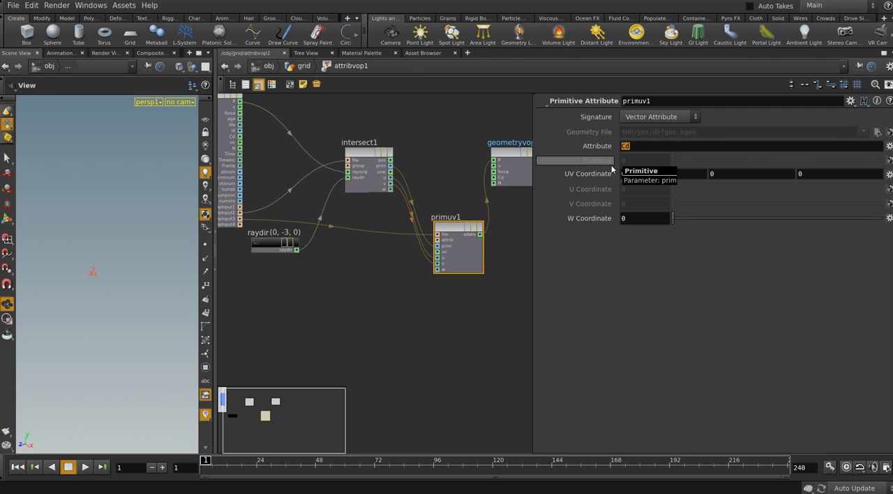
{"action": "left_click", "coordinate": [511, 320]}
{"action": "middle_click_drag", "start_coordinate": [490, 301], "coordinate": [483, 300]}
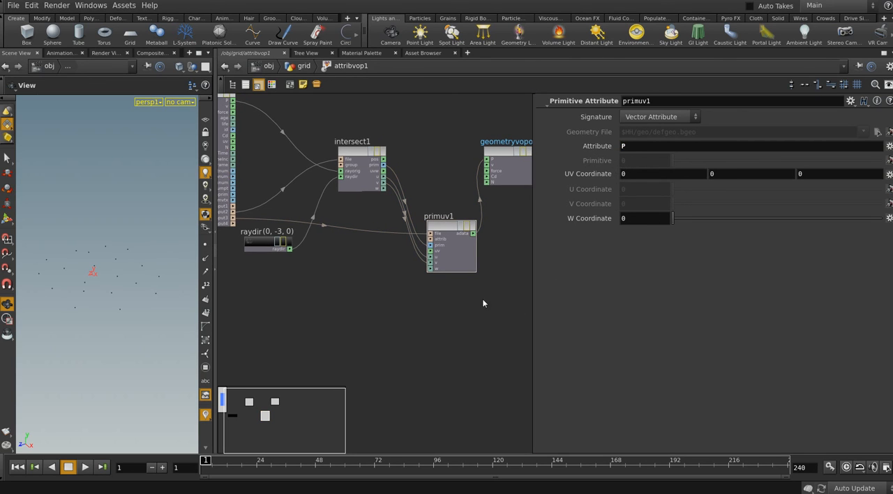
Return to the grid network and scrub the timeline to preview the points, ending on the first frame
{"action": "left_click", "coordinate": [305, 66]}
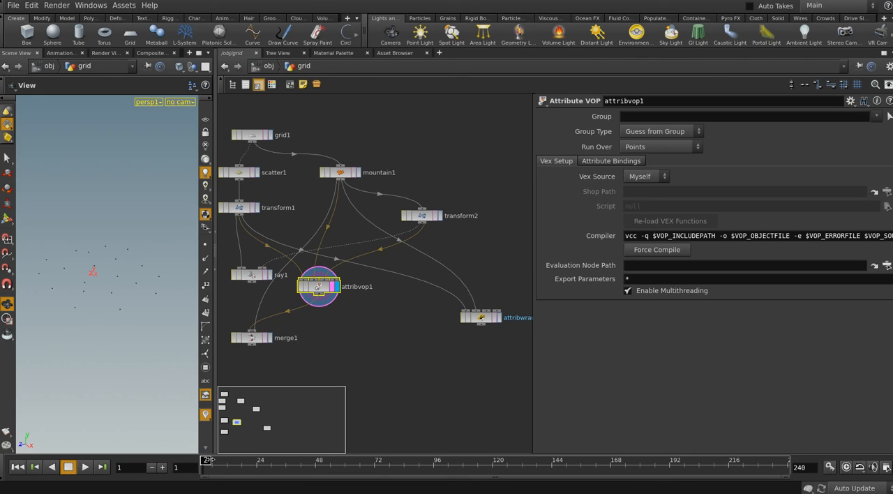
{"action": "left_click_drag", "start_coordinate": [207, 461], "coordinate": [159, 459]}
{"action": "middle_click_drag", "start_coordinate": [329, 316], "coordinate": [345, 312]}
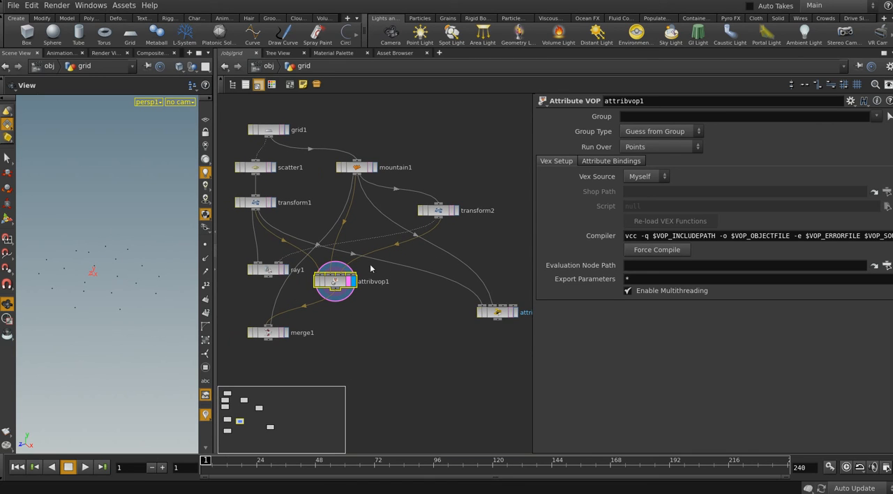
Automatically lay out attribvop1's inner nodes, move geometryvopoutput1 farther from primuv1, and review the connections
{"action": "double_click", "coordinate": [334, 280]}
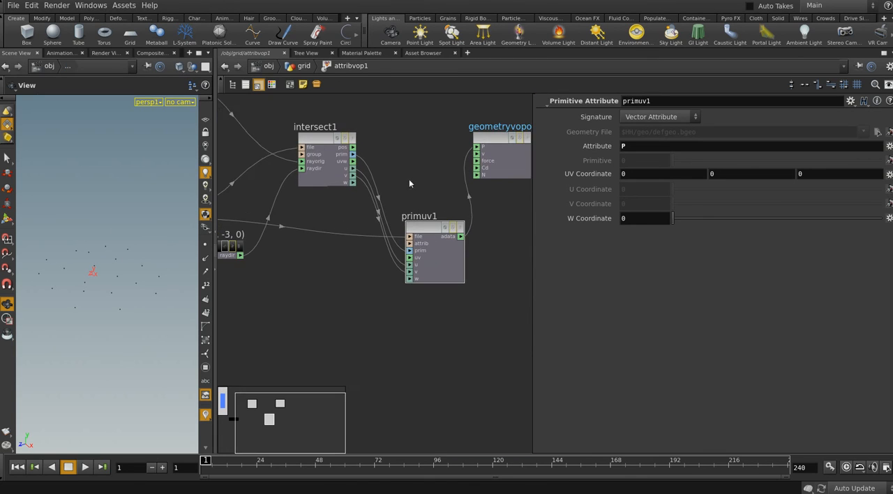
{"action": "key", "text": "l"}
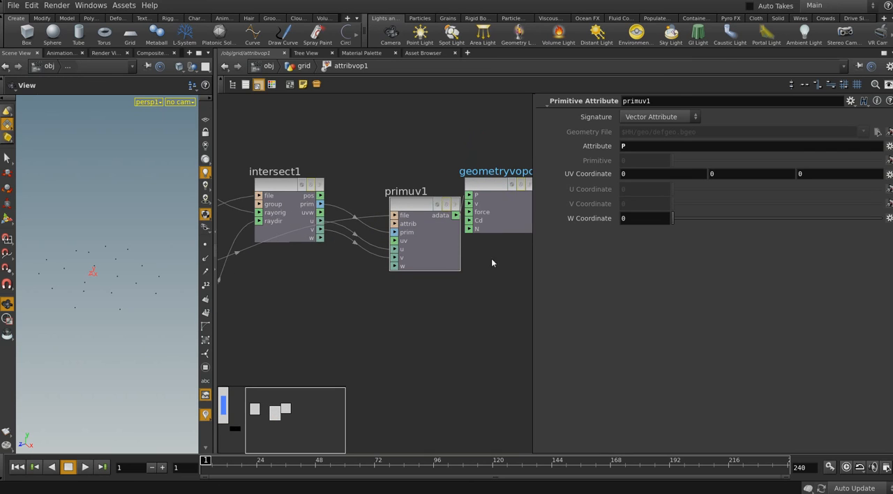
{"action": "middle_click_drag", "start_coordinate": [491, 259], "coordinate": [456, 260]}
{"action": "left_click_drag", "start_coordinate": [456, 190], "coordinate": [504, 210]}
{"action": "scroll", "coordinate": [454, 279], "scroll_direction": "down", "scroll_amount": 2}
{"action": "middle_click_drag", "start_coordinate": [410, 357], "coordinate": [432, 347]}
{"action": "middle_click_drag", "start_coordinate": [340, 313], "coordinate": [456, 302]}
{"action": "middle_click_drag", "start_coordinate": [385, 296], "coordinate": [316, 301]}
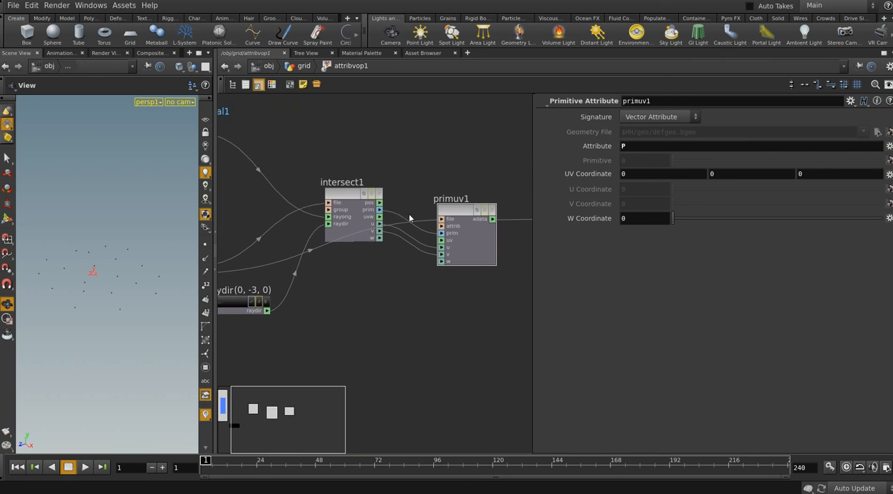
{"action": "middle_click_drag", "start_coordinate": [422, 259], "coordinate": [412, 262]}
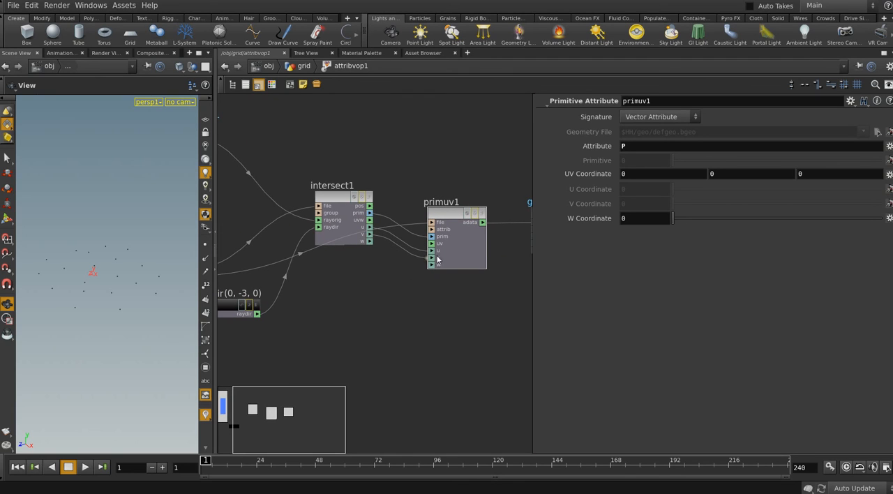
{"action": "middle_click_drag", "start_coordinate": [509, 274], "coordinate": [431, 265]}
{"action": "scroll", "coordinate": [446, 287], "scroll_direction": "down", "scroll_amount": 2}
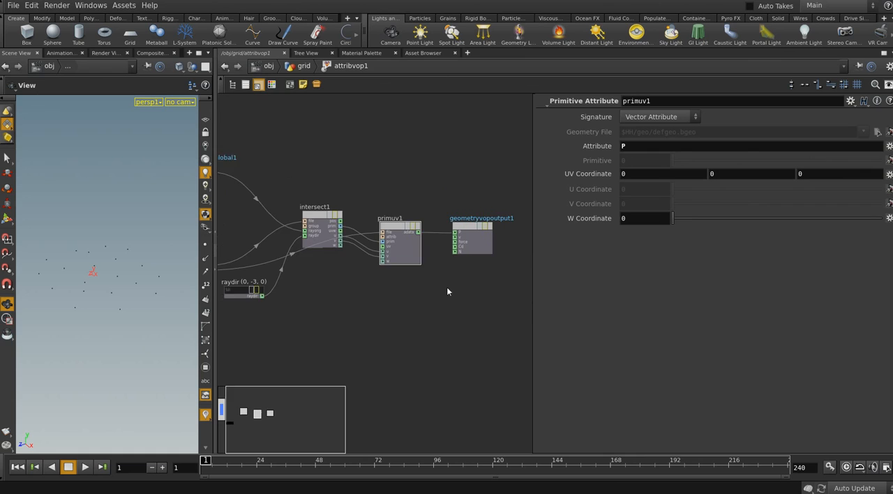
Return to the grid network, display attribwrangle1, and widen its parameter area
{"action": "left_click", "coordinate": [304, 65]}
{"action": "scroll", "coordinate": [421, 320], "scroll_direction": "up", "scroll_amount": 3}
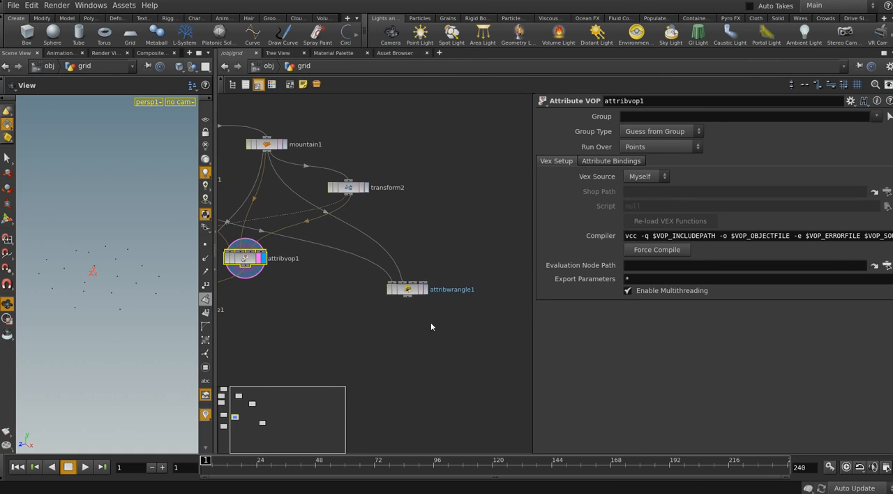
{"action": "scroll", "coordinate": [429, 321], "scroll_direction": "up", "scroll_amount": 1}
{"action": "middle_click_drag", "start_coordinate": [428, 306], "coordinate": [413, 280]}
{"action": "left_click", "coordinate": [407, 259]}
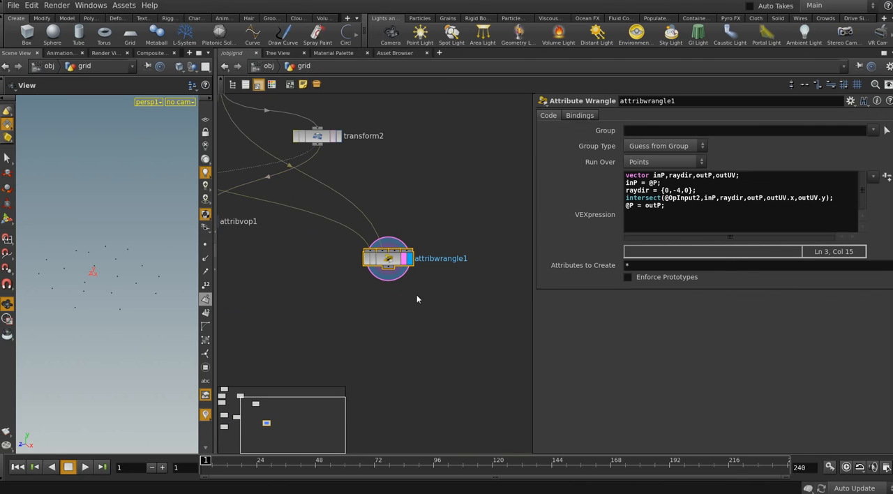
{"action": "scroll", "coordinate": [419, 307], "scroll_direction": "down", "scroll_amount": 2}
{"action": "left_click_drag", "start_coordinate": [534, 271], "coordinate": [487, 272]}
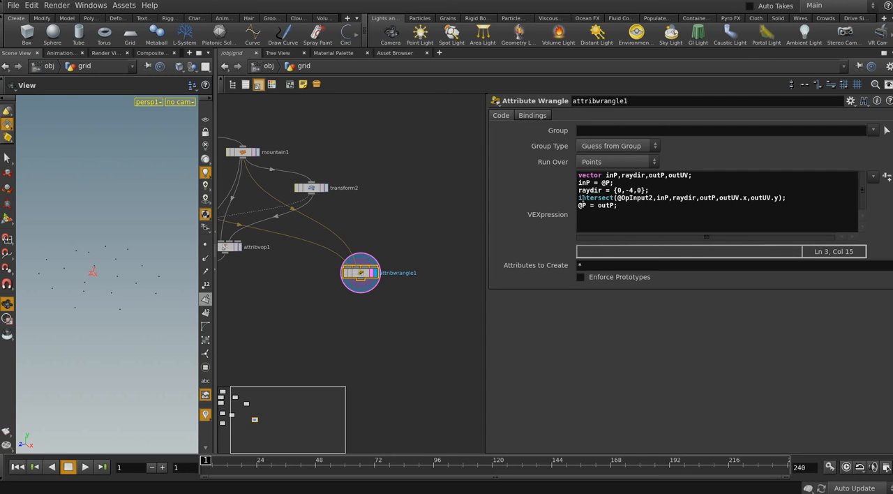
Compare attribwrangle1's intersect line with primuv1's connections inside attribvop1, returning to the grid network
{"action": "left_click", "coordinate": [579, 198]}
{"action": "left_click_drag", "start_coordinate": [786, 198], "coordinate": [579, 199]}
{"action": "key", "text": "h"}
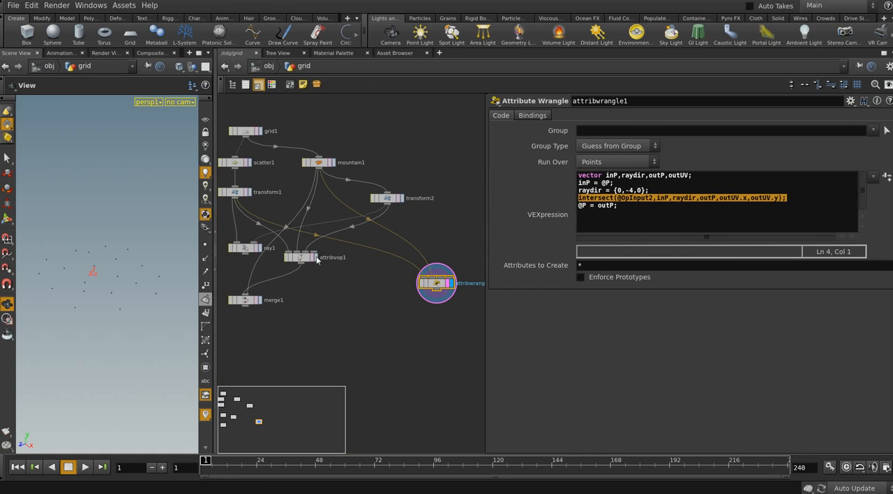
{"action": "double_click", "coordinate": [300, 257]}
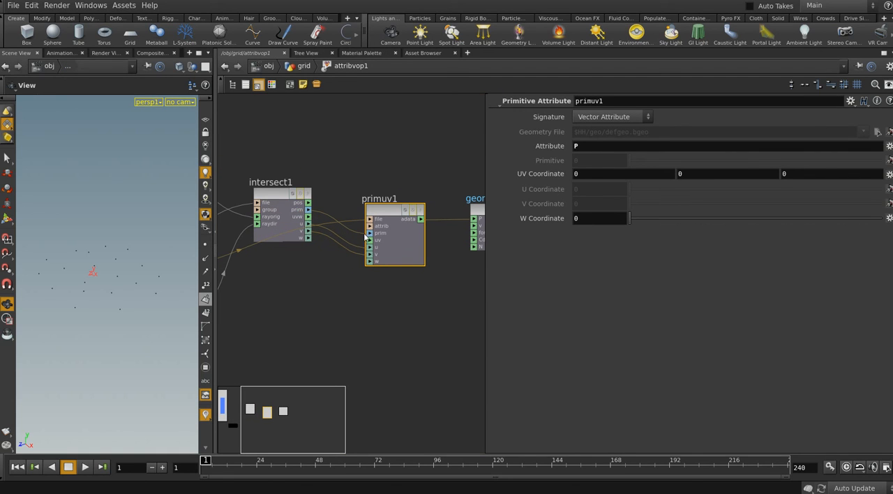
{"action": "scroll", "coordinate": [410, 323], "scroll_direction": "down", "scroll_amount": 3}
{"action": "scroll", "coordinate": [410, 322], "scroll_direction": "up", "scroll_amount": 2}
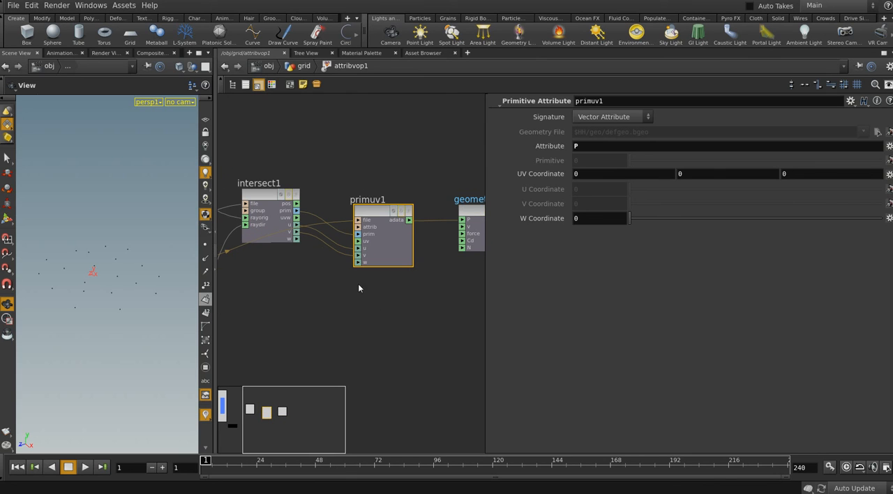
{"action": "left_click", "coordinate": [304, 66]}
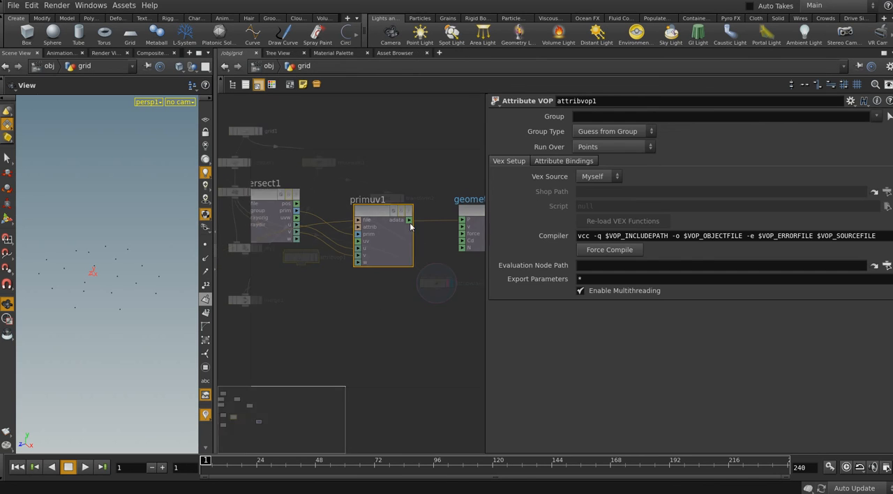
Insert two blank lines before the @P = outP; line in attribwrangle1's VEXpression
{"action": "left_click", "coordinate": [436, 278]}
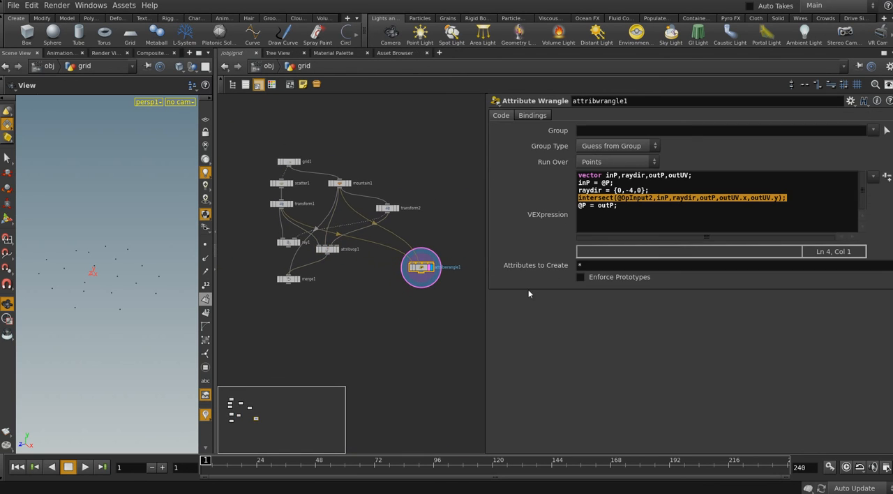
{"action": "left_click", "coordinate": [617, 207]}
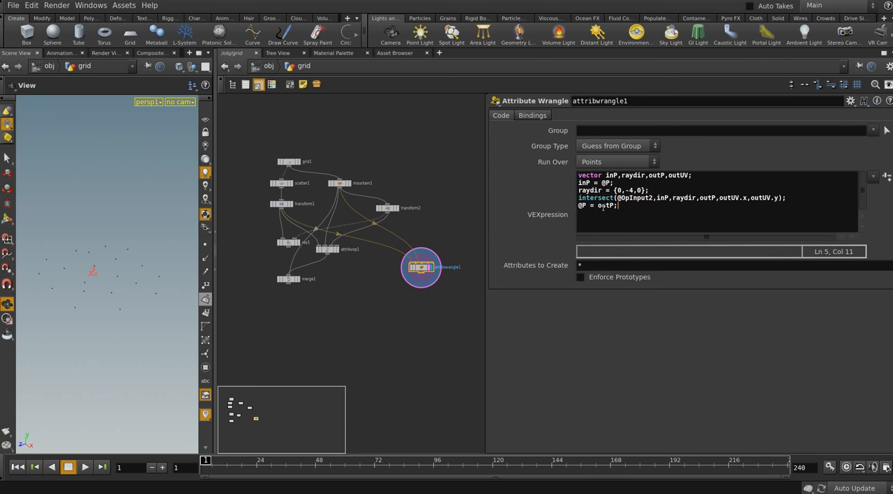
{"action": "left_click", "coordinate": [578, 205]}
{"action": "key", "text": "Return"}
{"action": "key", "text": "Return"}
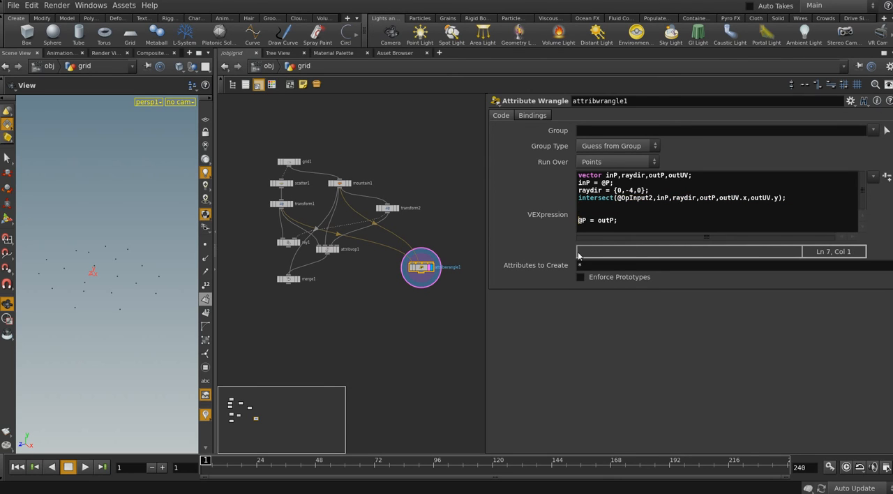
{"action": "type", "text": "pr"}
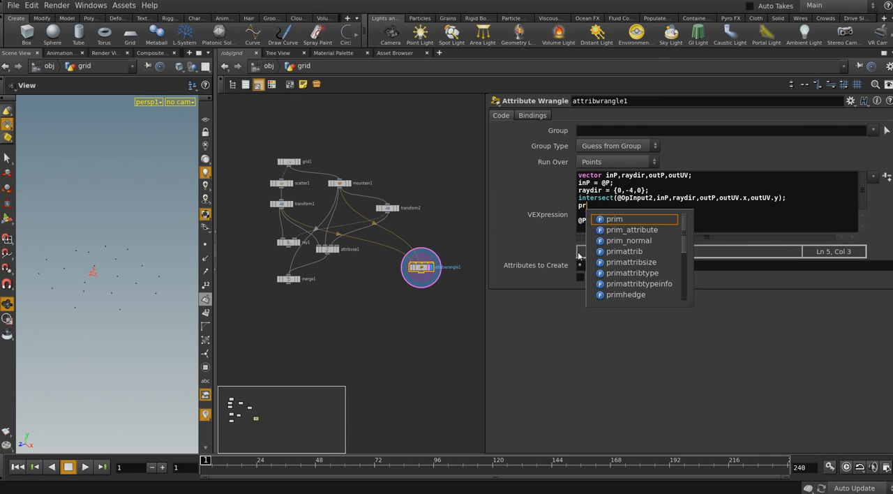
{"action": "type", "text": "imuv"}
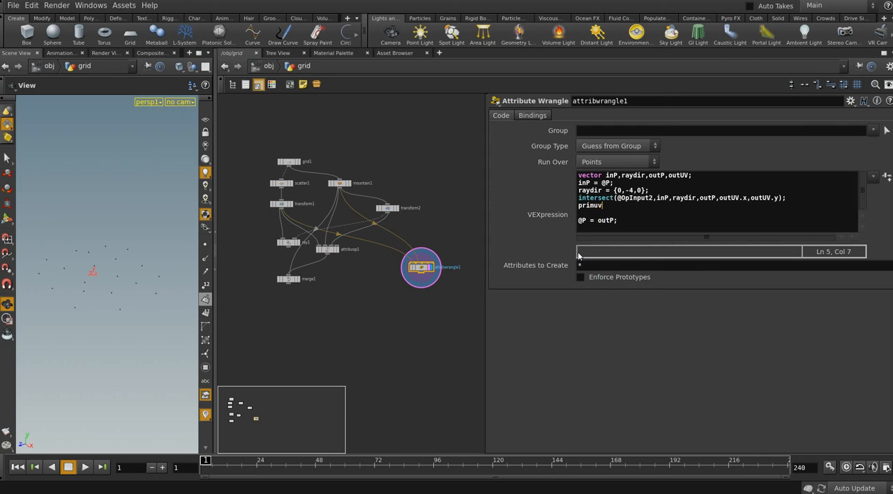
{"action": "type", "text": "(@OpInput"}
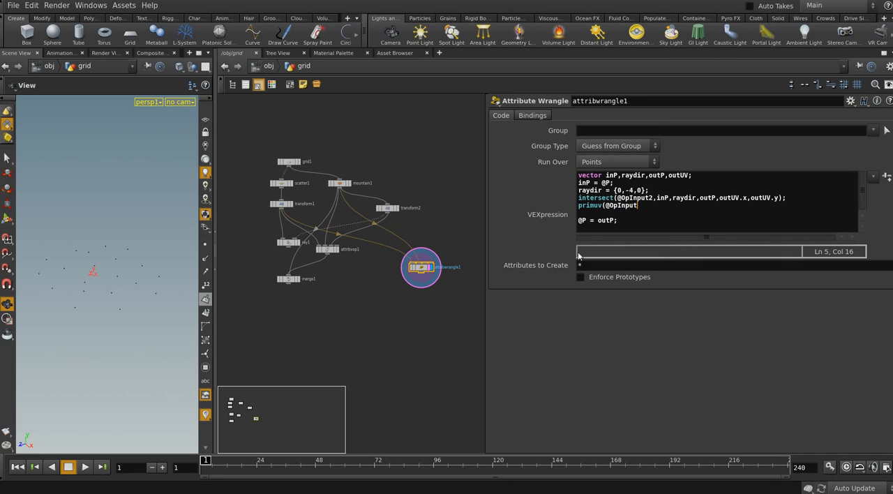
{"action": "type", "text": "3,"}
Check primuv1's attribute setting inside attribvop1 and add 'P' as the second argument of attribwrangle1's primuv call
{"action": "scroll", "coordinate": [317, 260], "scroll_direction": "up", "scroll_amount": 3}
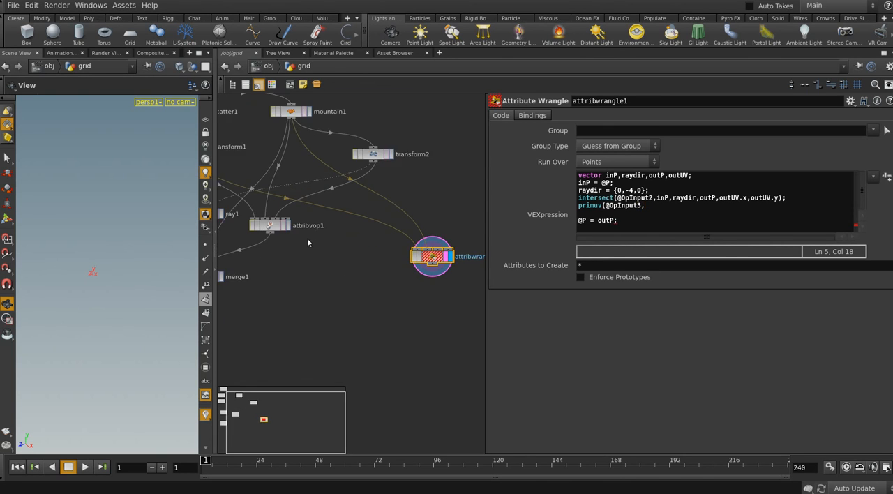
{"action": "double_click", "coordinate": [277, 228]}
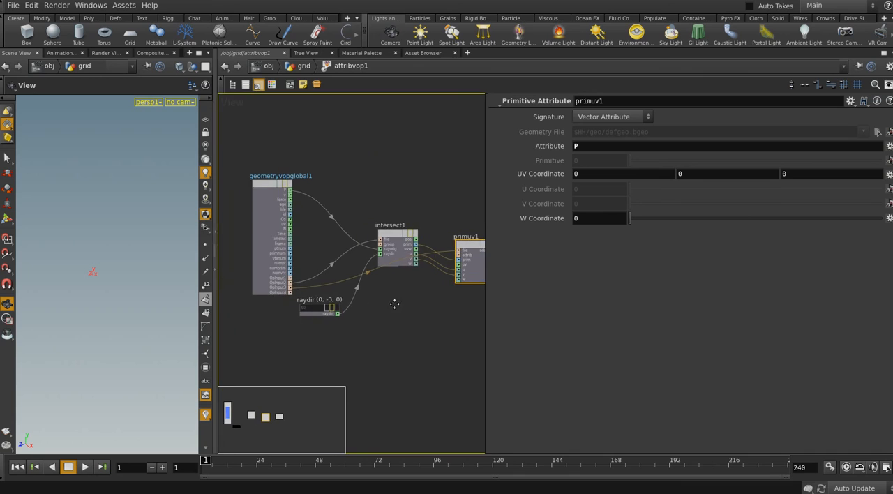
{"action": "middle_click_drag", "start_coordinate": [381, 287], "coordinate": [417, 286]}
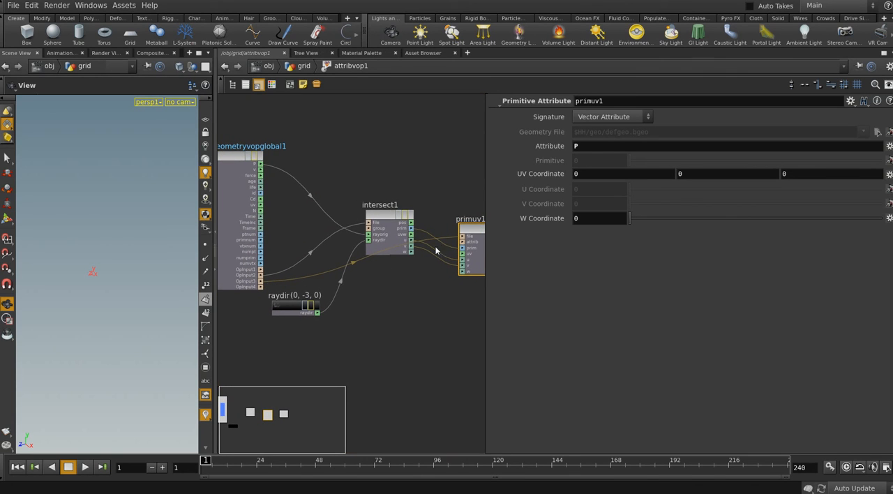
{"action": "middle_click_drag", "start_coordinate": [435, 321], "coordinate": [383, 312]}
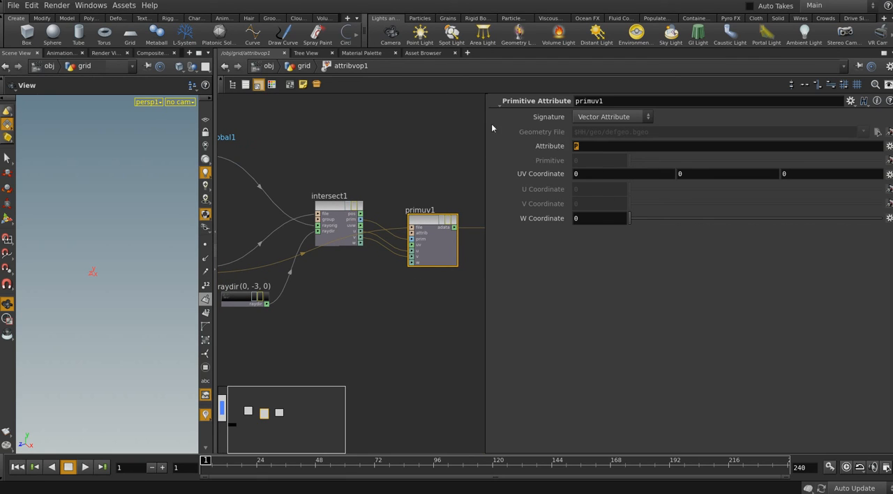
{"action": "left_click", "coordinate": [305, 68]}
{"action": "left_click", "coordinate": [459, 260]}
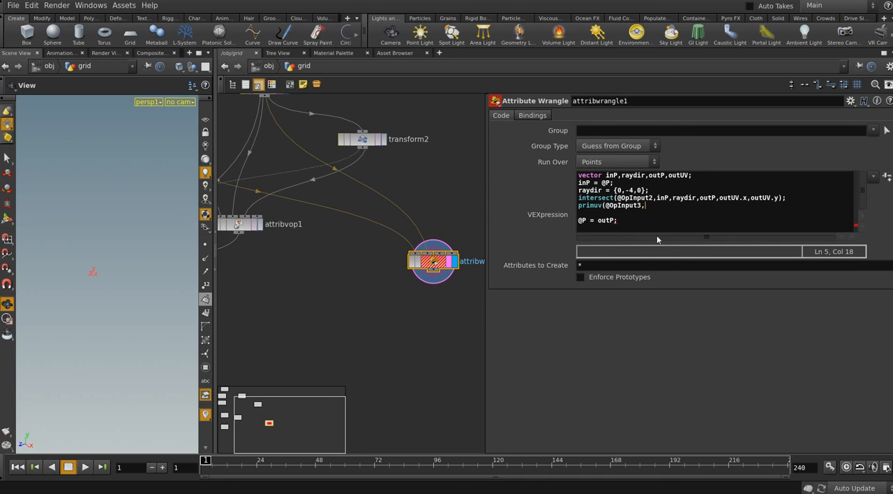
{"action": "type", "text": "\""}
{"action": "key", "text": "BackSpace"}
{"action": "type", "text": "'p"}
{"action": "key", "text": "Escape"}
{"action": "type", "text": "P',"}
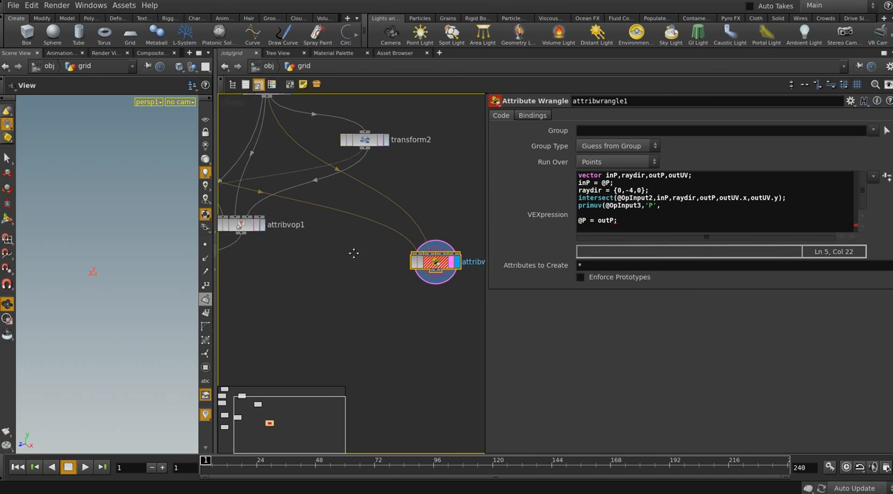
Check the prim connection between intersect1 and primuv1, and assign the intersect result to primID in attribwrangle1
{"action": "middle_click_drag", "start_coordinate": [370, 266], "coordinate": [394, 266]}
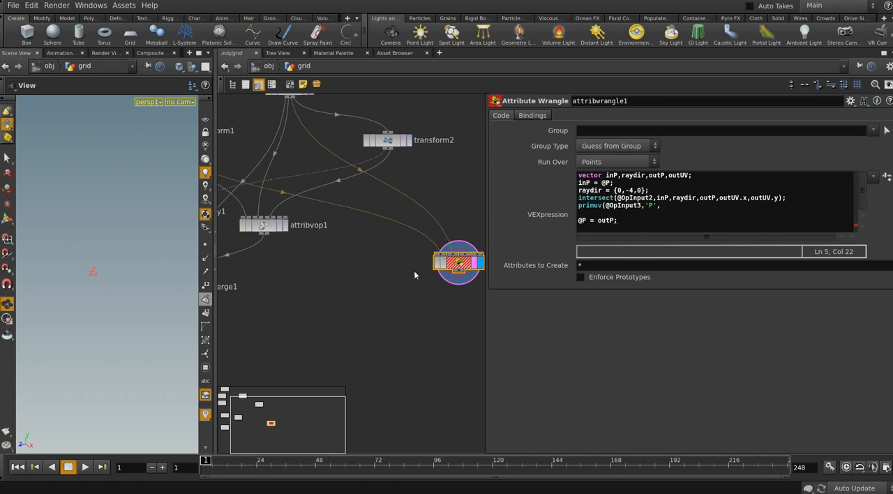
{"action": "middle_click_drag", "start_coordinate": [273, 232], "coordinate": [306, 232]}
{"action": "double_click", "coordinate": [306, 231]}
{"action": "scroll", "coordinate": [325, 258], "scroll_direction": "up", "scroll_amount": 5}
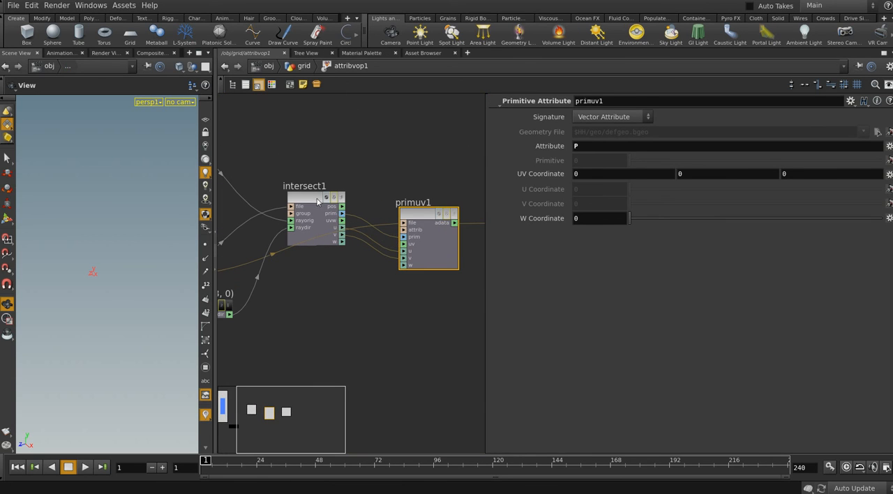
{"action": "left_click", "coordinate": [304, 67]}
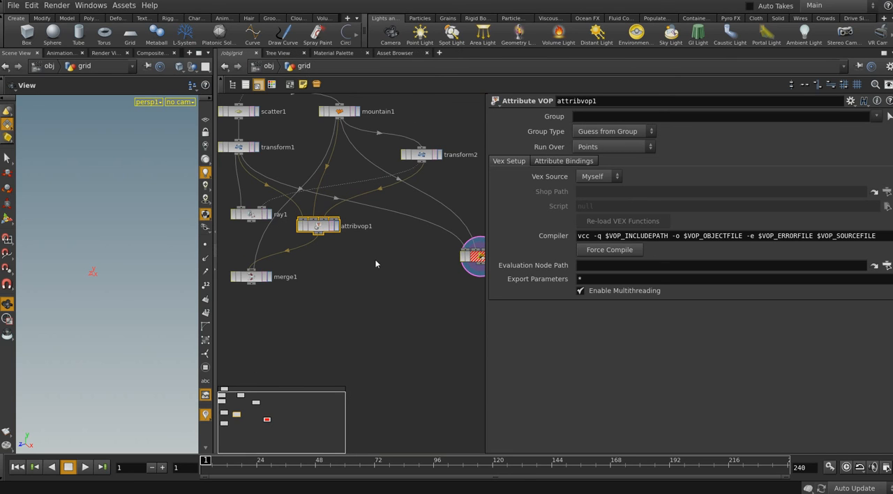
{"action": "left_click", "coordinate": [437, 257]}
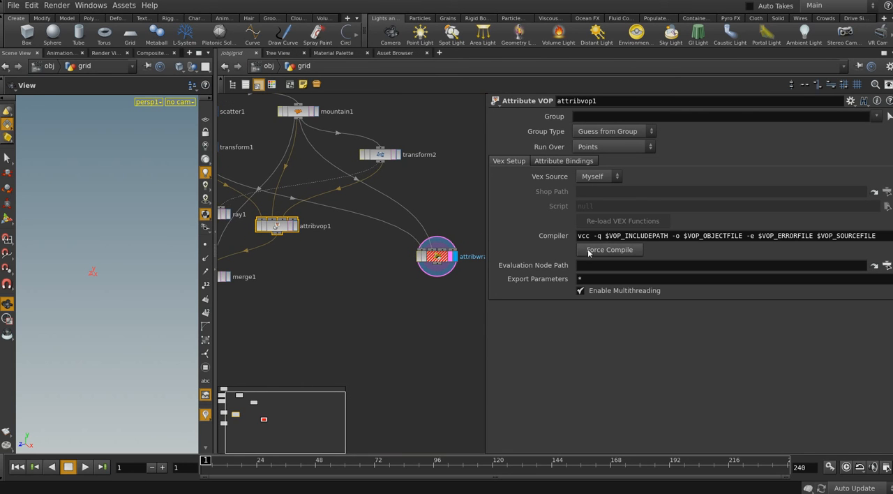
{"action": "left_click", "coordinate": [577, 198]}
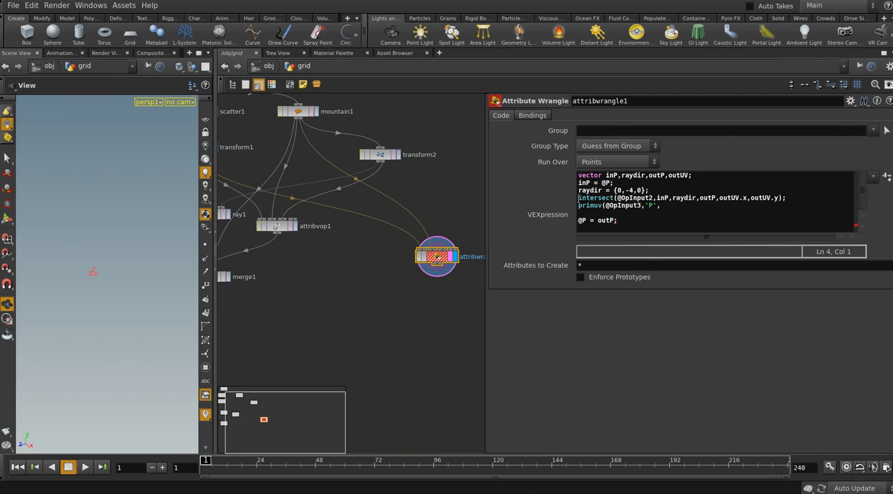
{"action": "type", "text": "prim"}
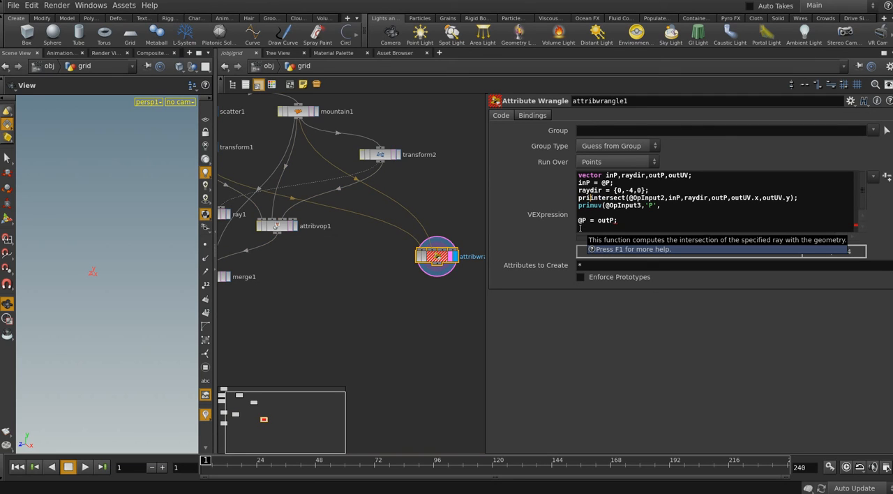
{"action": "type", "text": "ID"}
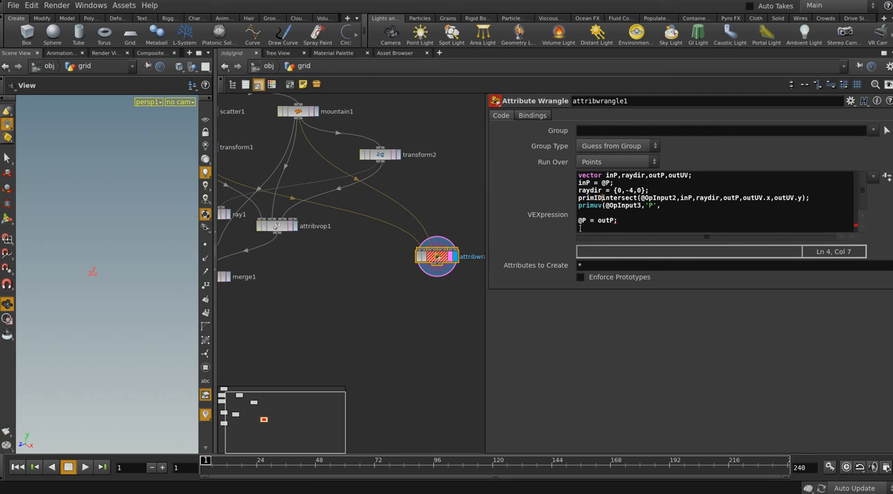
{"action": "type", "text": "="}
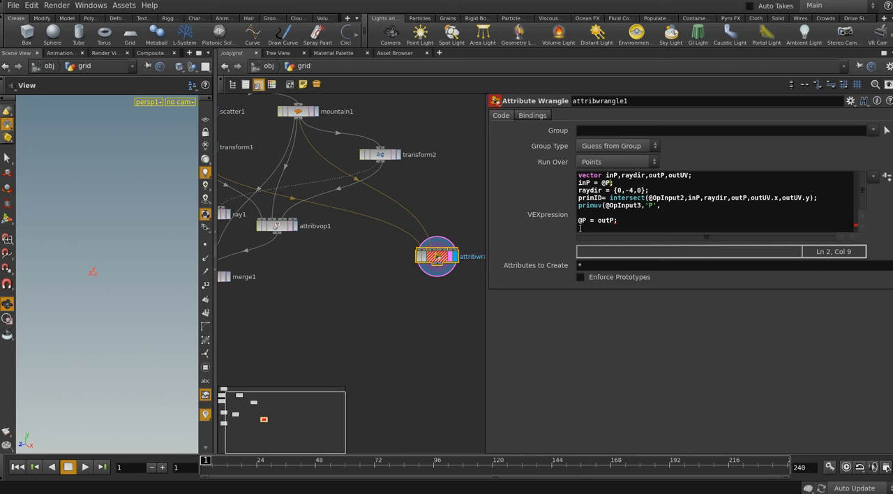
Declare the integer variable with int primID; on a new line below the vector declarations
{"action": "key", "text": "Up"}
{"action": "key", "text": "Return"}
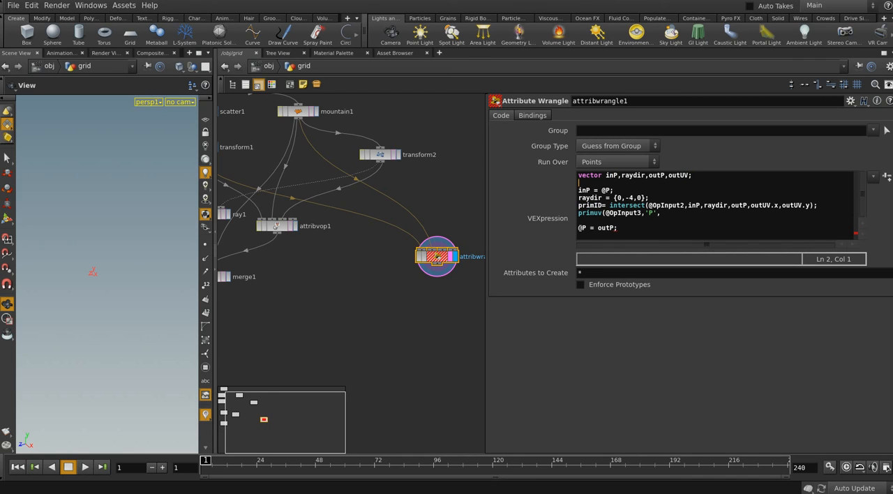
{"action": "type", "text": "int prim"}
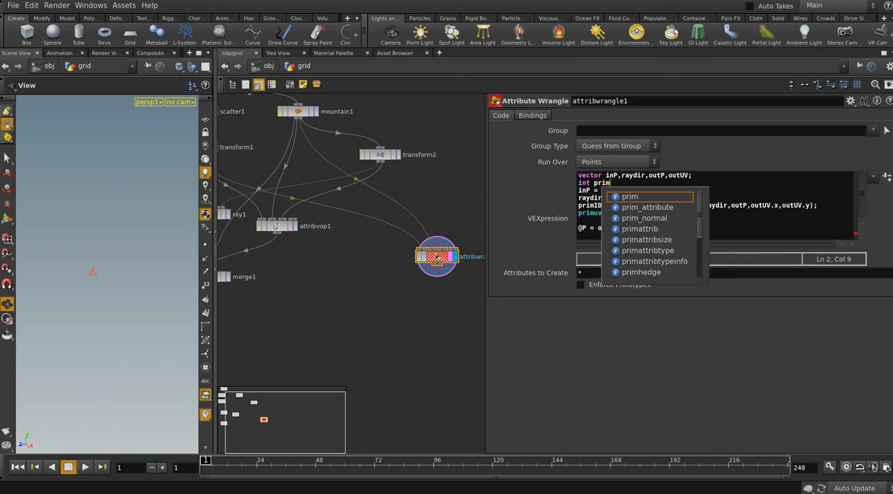
{"action": "type", "text": "ID;"}
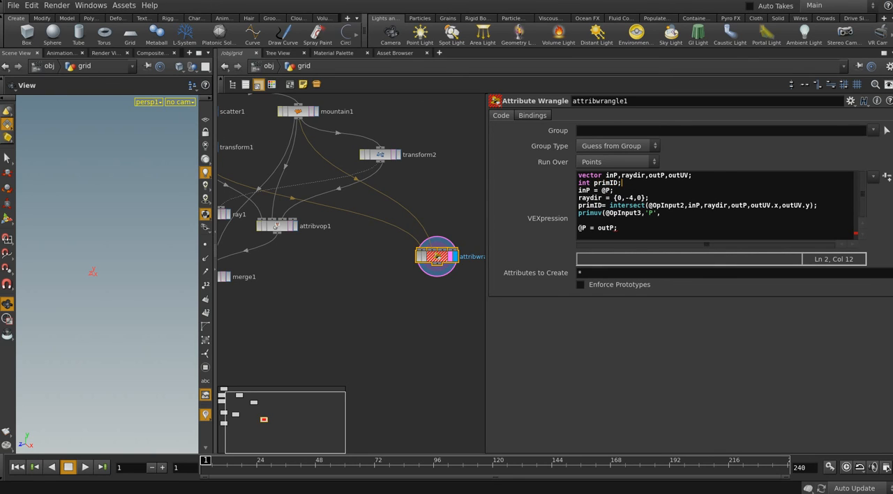
Add primID as the third argument of the primuv call, followed by a comma
{"action": "left_click", "coordinate": [663, 219]}
{"action": "left_click", "coordinate": [669, 216]}
{"action": "type", "text": "primID,"}
Inside attribvop1, connect intersect1's uvw output to primuv1's uv input instead of the separate coordinates, and return to the grid network
{"action": "double_click", "coordinate": [277, 226]}
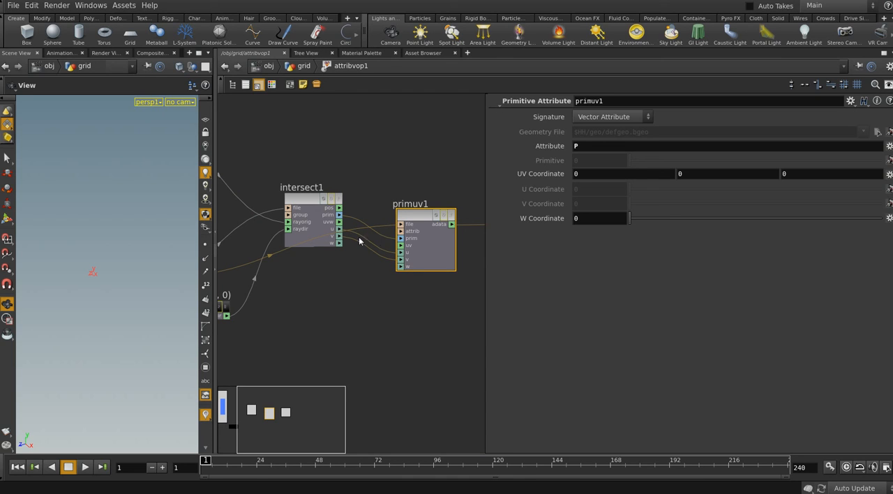
{"action": "left_click_drag", "start_coordinate": [340, 222], "coordinate": [381, 267]}
{"action": "scroll", "coordinate": [369, 284], "scroll_direction": "down", "scroll_amount": 2}
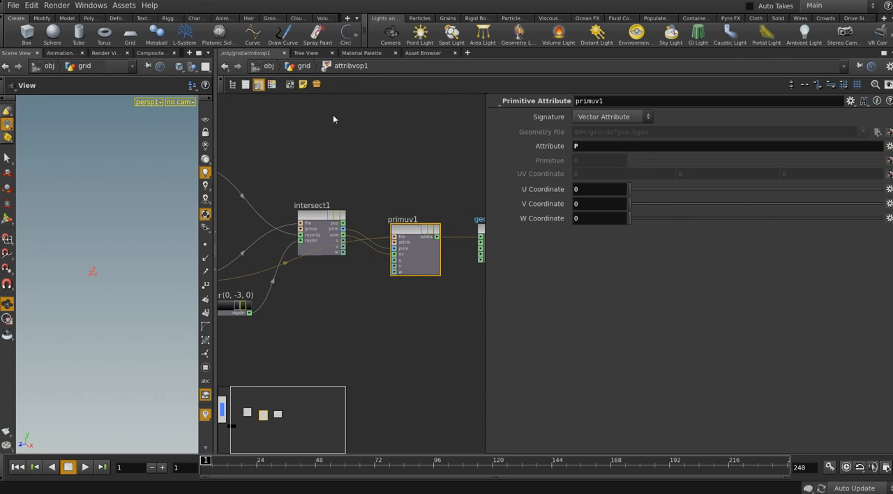
{"action": "left_click", "coordinate": [300, 66]}
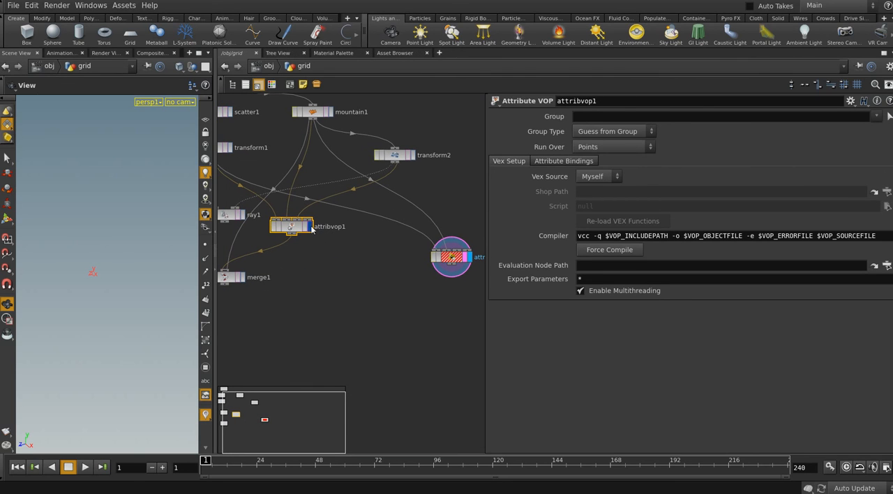
Display attribvop1 and scrub the timeline to preview its points, ending on the first frame
{"action": "left_click", "coordinate": [311, 227]}
{"action": "left_click_drag", "start_coordinate": [207, 464], "coordinate": [177, 464]}
{"action": "middle_click_drag", "start_coordinate": [293, 312], "coordinate": [287, 298]}
{"action": "middle_click_drag", "start_coordinate": [384, 279], "coordinate": [321, 287]}
Complete attribwrangle1's primuv call with outUV as the last argument and close the statement
{"action": "left_click", "coordinate": [387, 259]}
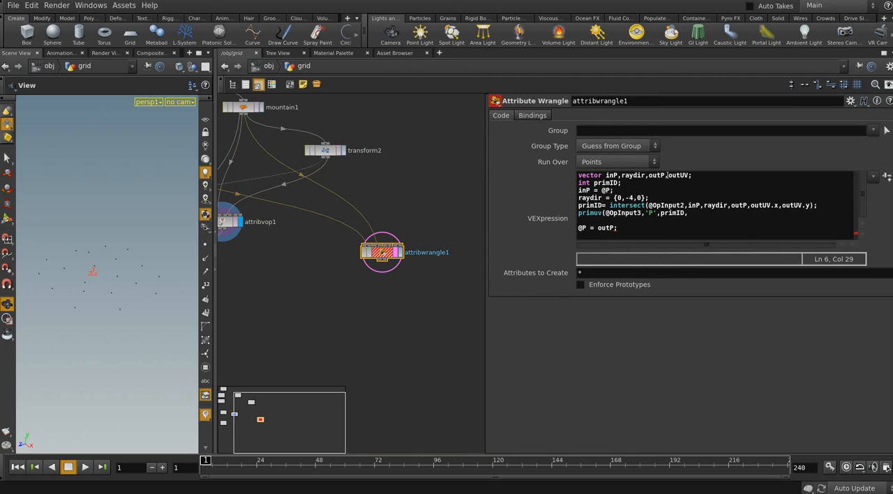
{"action": "left_click_drag", "start_coordinate": [667, 175], "coordinate": [689, 176]}
{"action": "left_click", "coordinate": [695, 213]}
{"action": "type", "text": "out"}
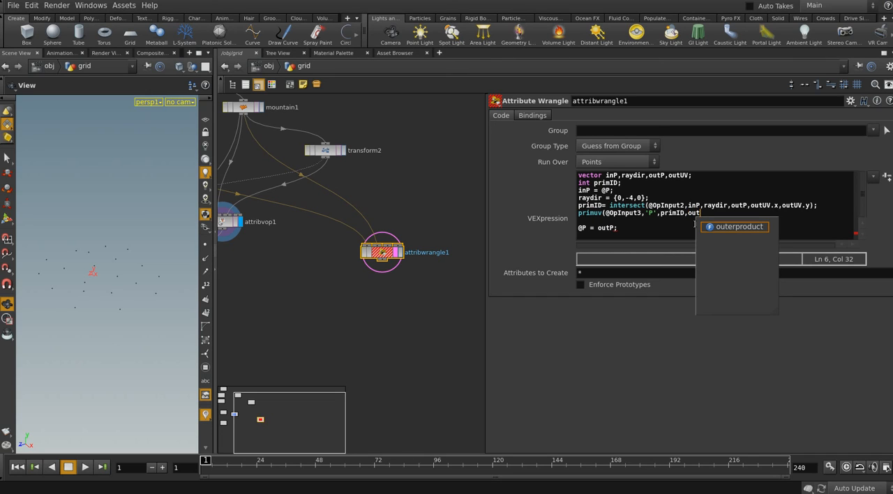
{"action": "type", "text": "UV"}
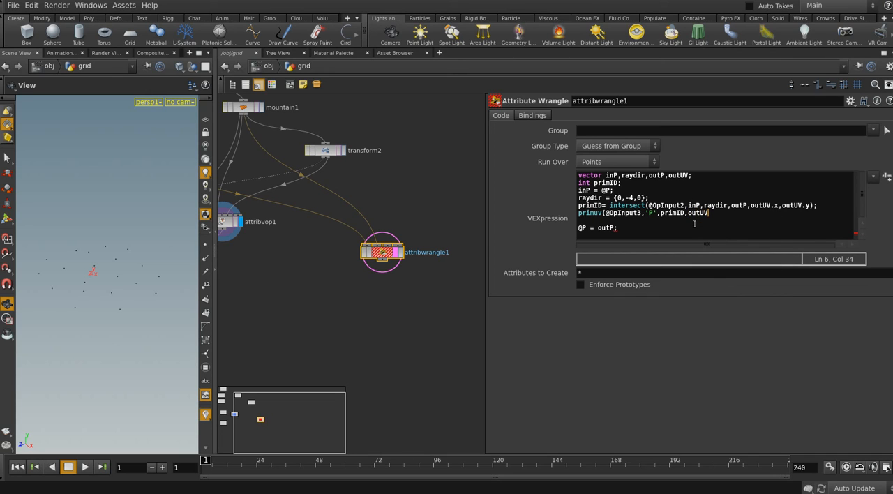
{"action": "type", "text": ");"}
Compare the primuv line with primuv1's output connection inside attribvop1, and return to attribwrangle1's code
{"action": "left_click", "coordinate": [594, 227]}
{"action": "left_click", "coordinate": [579, 214]}
{"action": "middle_click_drag", "start_coordinate": [234, 239], "coordinate": [267, 239]}
{"action": "left_click", "coordinate": [260, 224]}
{"action": "double_click", "coordinate": [260, 224]}
{"action": "scroll", "coordinate": [354, 292], "scroll_direction": "up", "scroll_amount": 5}
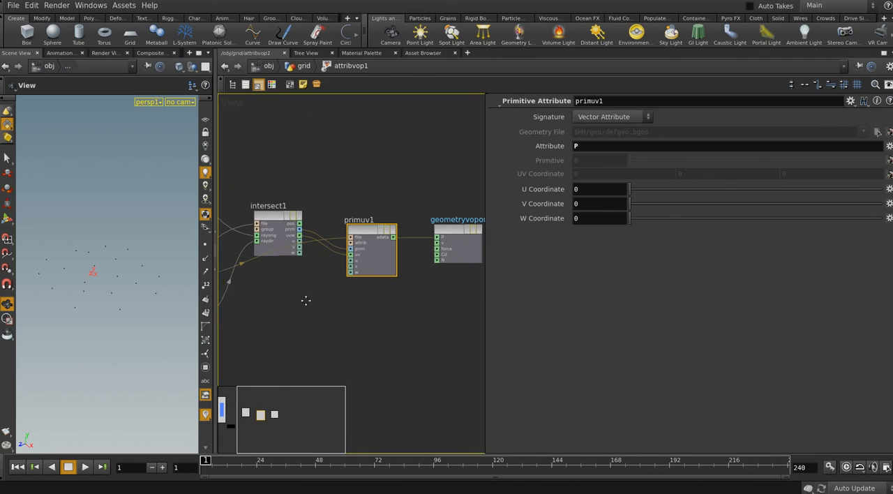
{"action": "left_click", "coordinate": [304, 66]}
{"action": "left_click", "coordinate": [415, 252]}
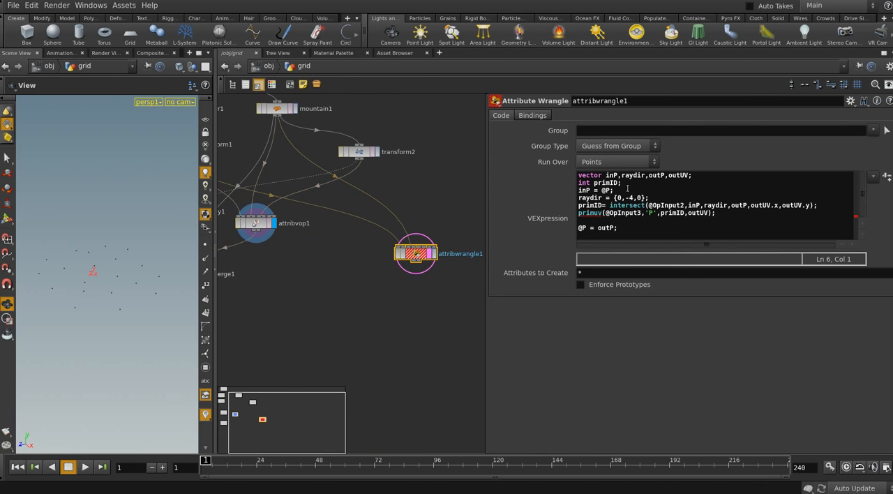
Add fani to the vector variable declarations in attribwrangle1
{"action": "left_click", "coordinate": [689, 175]}
{"action": "type", "text": ",f"}
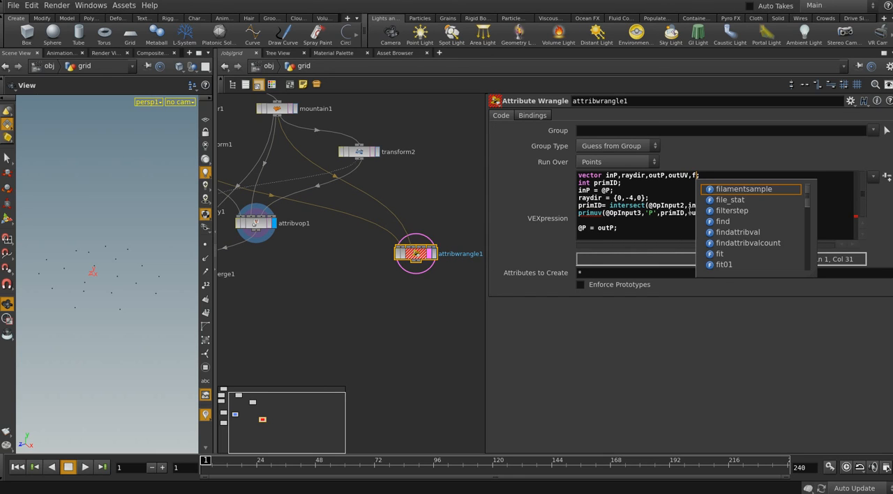
{"action": "type", "text": "ani"}
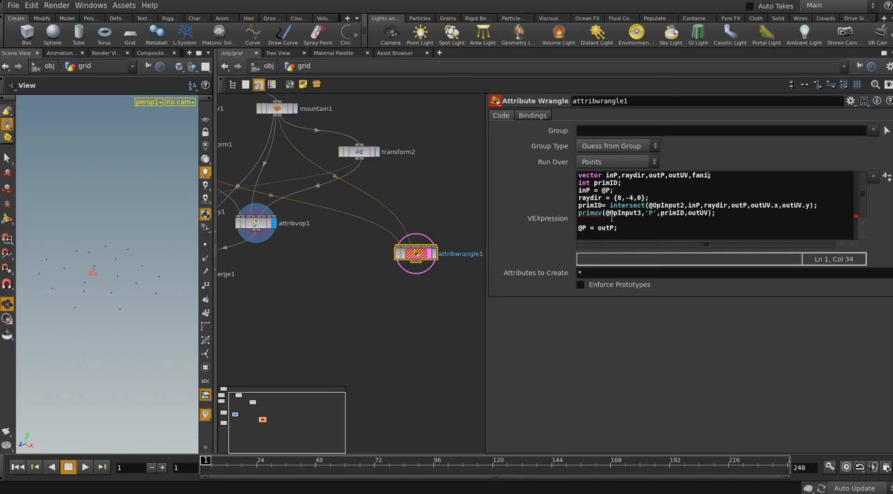
Assign the result of the primuv call to fani
{"action": "left_click", "coordinate": [579, 214]}
{"action": "type", "text": "fani"}
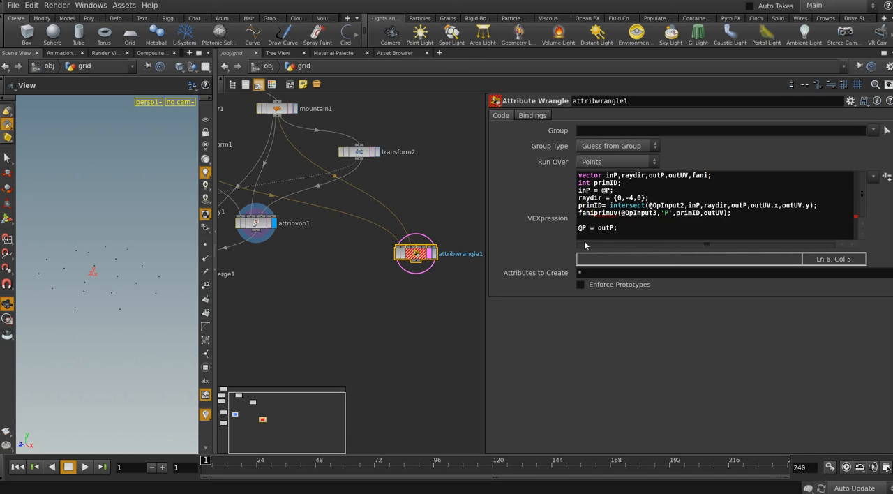
{"action": "type", "text": " ="}
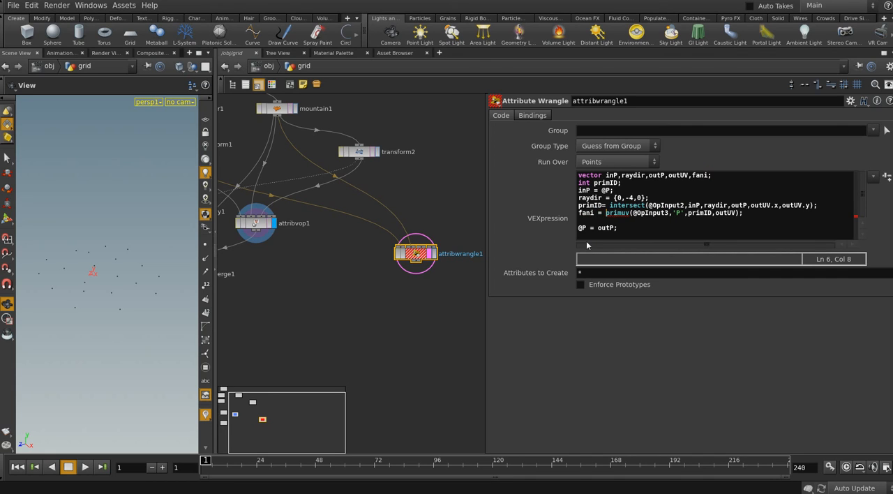
Assign fani instead of outP to @P in attribwrangle1's last code line and display the node's result
{"action": "left_click", "coordinate": [614, 230]}
{"action": "mouse_move", "coordinate": [627, 217]}
{"action": "left_click", "coordinate": [600, 227]}
{"action": "type", "text": "fani"}
{"action": "key", "text": "Delete"}
{"action": "key", "text": "Delete"}
{"action": "key", "text": "Delete"}
{"action": "key", "text": "Delete"}
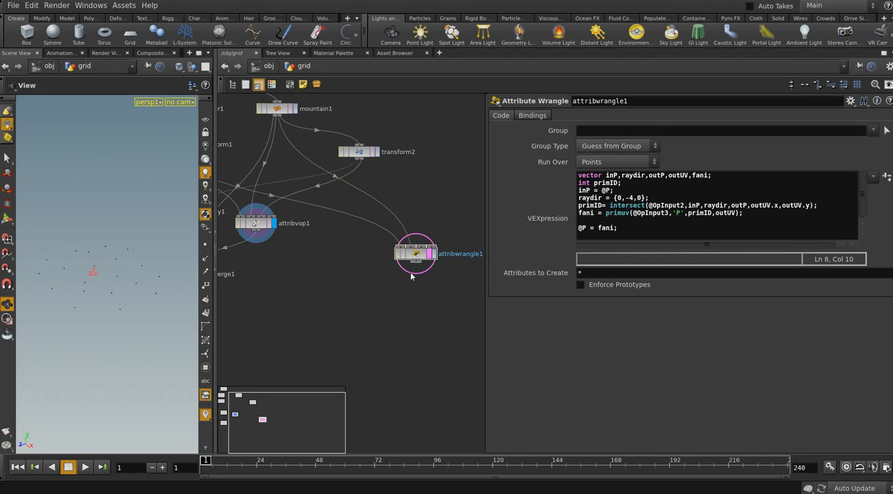
{"action": "left_click", "coordinate": [428, 255]}
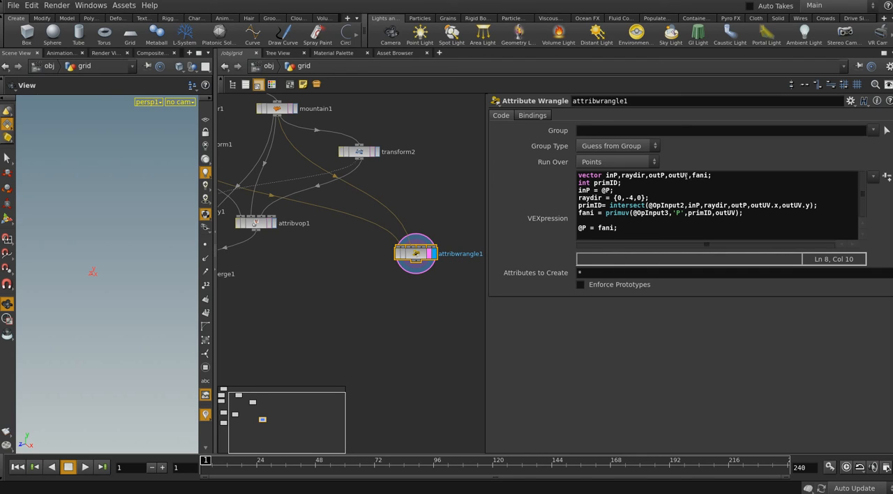
Remove fani from attribwrangle1's vector declarations and assign the primuv result directly to @P
{"action": "left_click_drag", "start_coordinate": [687, 175], "coordinate": [707, 175]}
{"action": "key", "text": "BackSpace"}
{"action": "left_click", "coordinate": [578, 213]}
{"action": "type", "text": "@P"}
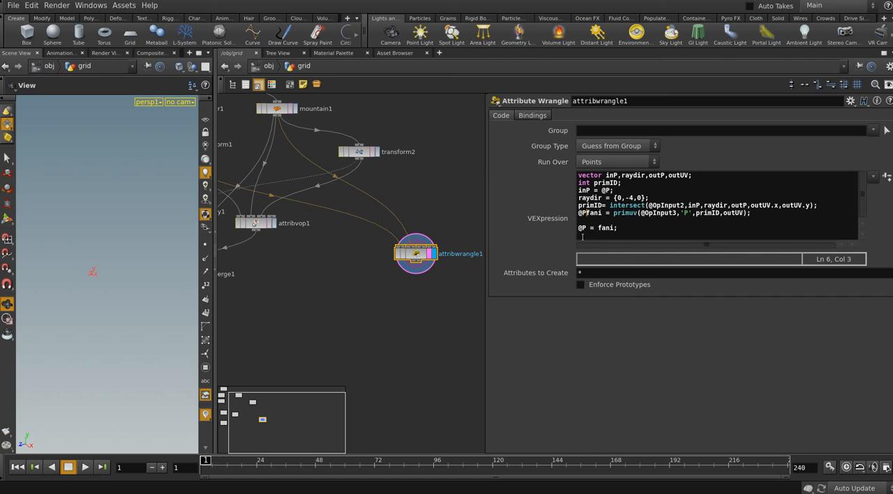
{"action": "key", "text": "Delete"}
{"action": "key", "text": "Delete"}
{"action": "key", "text": "Delete"}
{"action": "key", "text": "Delete"}
Delete the redundant @P = fani; line from attribwrangle1 and scrub the timeline to test the result
{"action": "key", "text": "Down"}
{"action": "key", "text": "Delete"}
{"action": "key", "text": "Delete"}
{"action": "key", "text": "Delete"}
{"action": "key", "text": "Delete"}
{"action": "key", "text": "Delete"}
{"action": "key", "text": "Delete"}
{"action": "key", "text": "Delete"}
{"action": "key", "text": "Delete"}
{"action": "key", "text": "Delete"}
{"action": "key", "text": "Delete"}
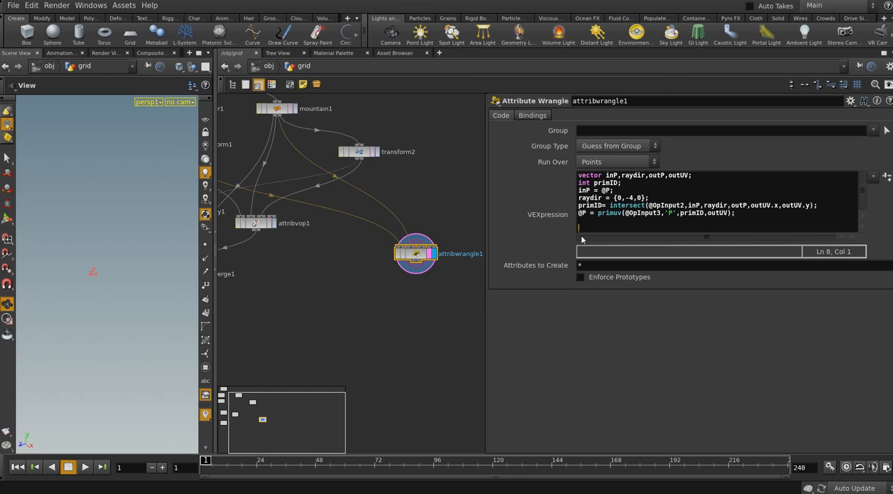
{"action": "left_click", "coordinate": [450, 310]}
{"action": "left_click", "coordinate": [422, 258]}
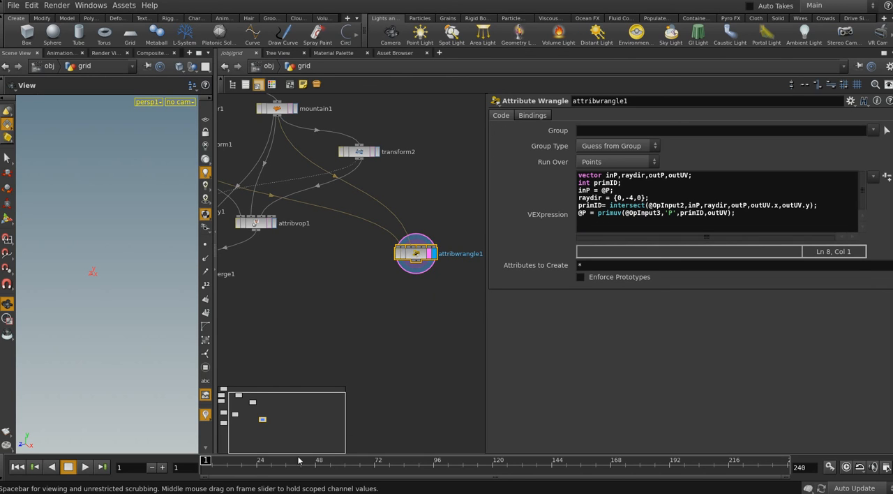
{"action": "left_click_drag", "start_coordinate": [209, 463], "coordinate": [316, 461]}
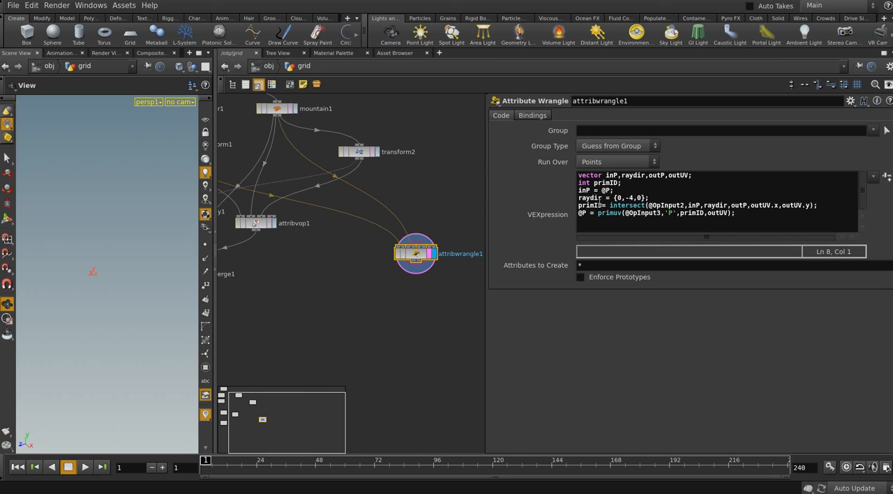
Trace primID and outUV from their declarations through the intersect and primuv calls in attribwrangle1
{"action": "left_click_drag", "start_coordinate": [600, 202], "coordinate": [570, 205]}
{"action": "left_click_drag", "start_coordinate": [622, 183], "coordinate": [593, 182]}
{"action": "left_click", "coordinate": [668, 176]}
{"action": "left_click_drag", "start_coordinate": [669, 177], "coordinate": [692, 178]}
{"action": "left_click_drag", "start_coordinate": [753, 205], "coordinate": [803, 205]}
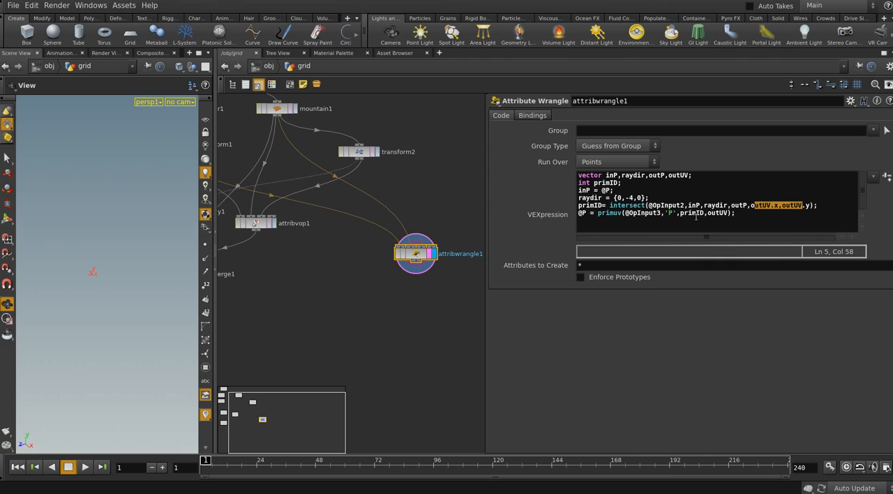
{"action": "left_click_drag", "start_coordinate": [706, 213], "coordinate": [723, 213]}
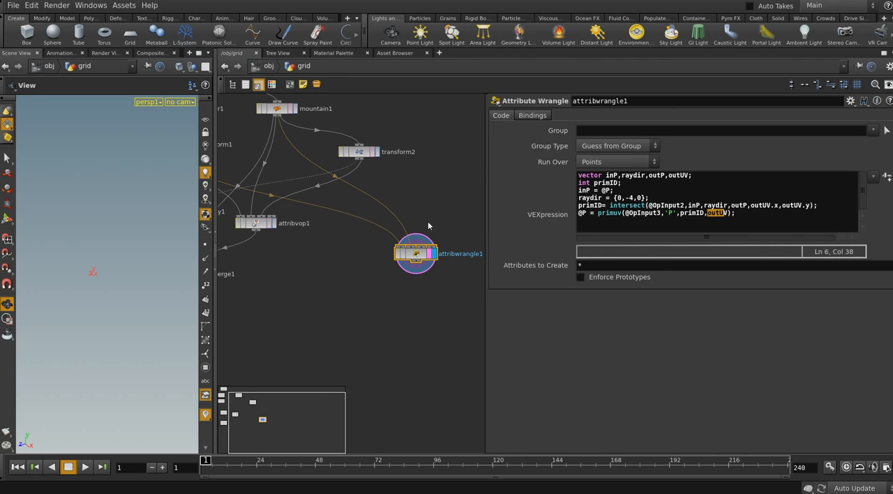
Connect transform2's output to attribwrangle1's third input and scrub the timeline to check the points
{"action": "scroll", "coordinate": [429, 225], "scroll_direction": "down", "scroll_amount": 2}
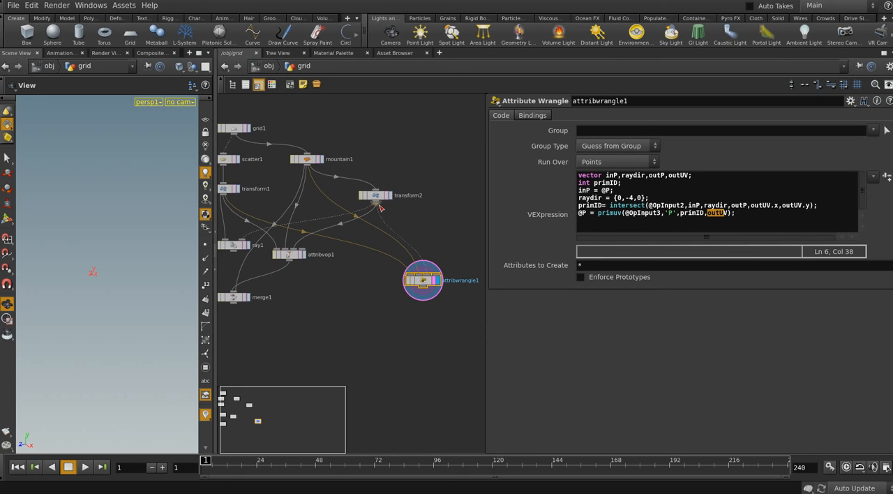
{"action": "left_click_drag", "start_coordinate": [380, 208], "coordinate": [376, 204]}
{"action": "left_click_drag", "start_coordinate": [206, 460], "coordinate": [176, 461]}
{"action": "mouse_move", "coordinate": [405, 346]}
{"action": "middle_mouse_down"}
{"action": "mouse_move", "coordinate": [369, 343]}
{"action": "mouse_move", "coordinate": [406, 342]}
{"action": "middle_mouse_up"}
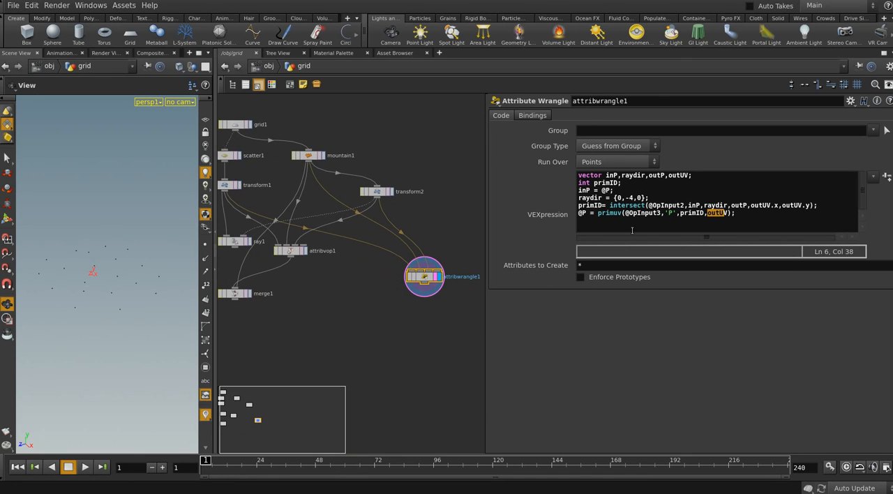
Replace @P with final as the variable receiving the primuv result in attribwrangle1
{"action": "left_click", "coordinate": [577, 213]}
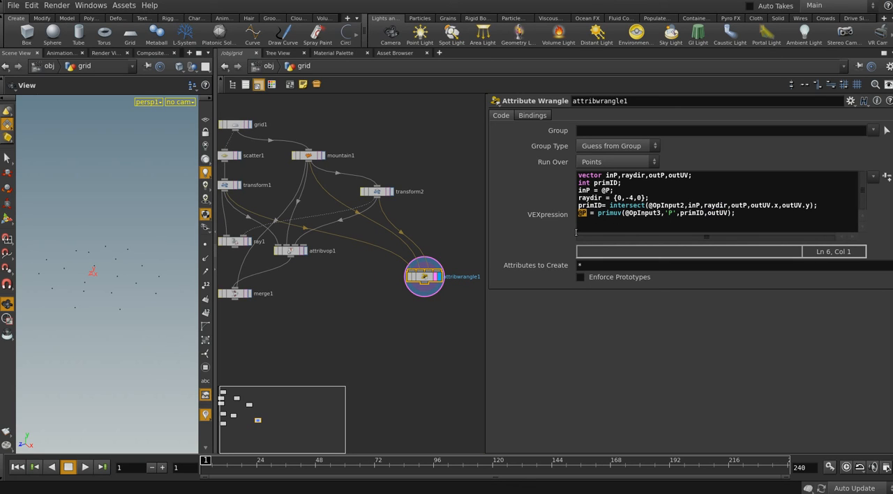
{"action": "key", "text": "Delete"}
{"action": "key", "text": "Delete"}
{"action": "type", "text": "fin"}
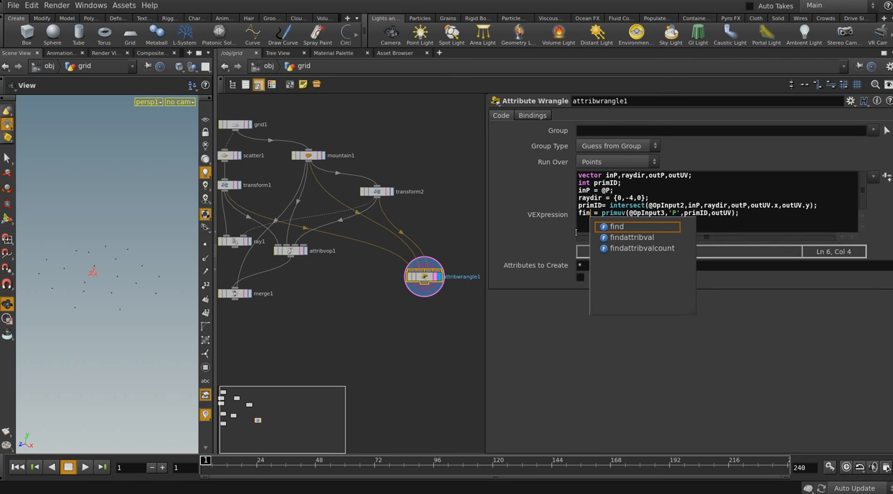
{"action": "type", "text": "al"}
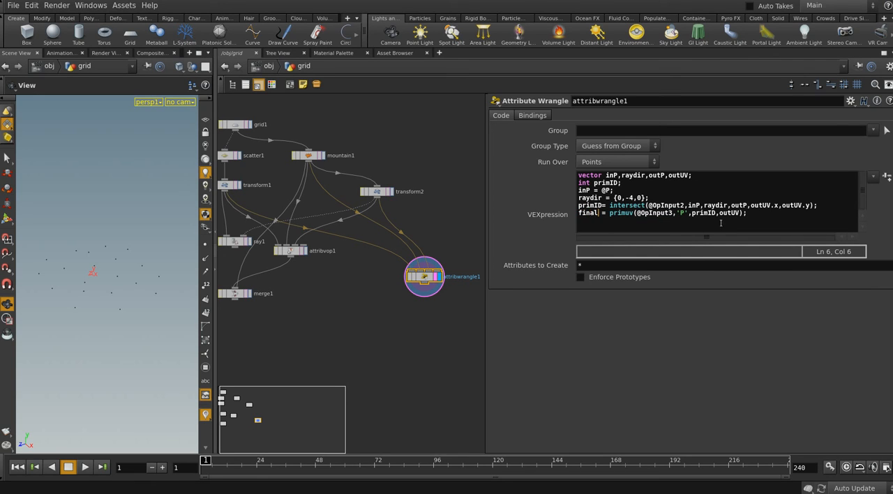
Add final to the vector variable declarations in attribwrangle1
{"action": "left_click", "coordinate": [689, 175]}
{"action": "type", "text": ",fian"}
{"action": "key", "text": "BackSpace"}
{"action": "key", "text": "BackSpace"}
{"action": "type", "text": "an"}
{"action": "key", "text": "BackSpace"}
{"action": "key", "text": "BackSpace"}
{"action": "type", "text": "jna"}
{"action": "key", "text": "BackSpace"}
{"action": "key", "text": "BackSpace"}
{"action": "key", "text": "BackSpace"}
{"action": "type", "text": "nal"}
Add the line @P = final; below the primuv call in attribwrangle1
{"action": "left_click", "coordinate": [745, 220]}
{"action": "key", "text": "Return"}
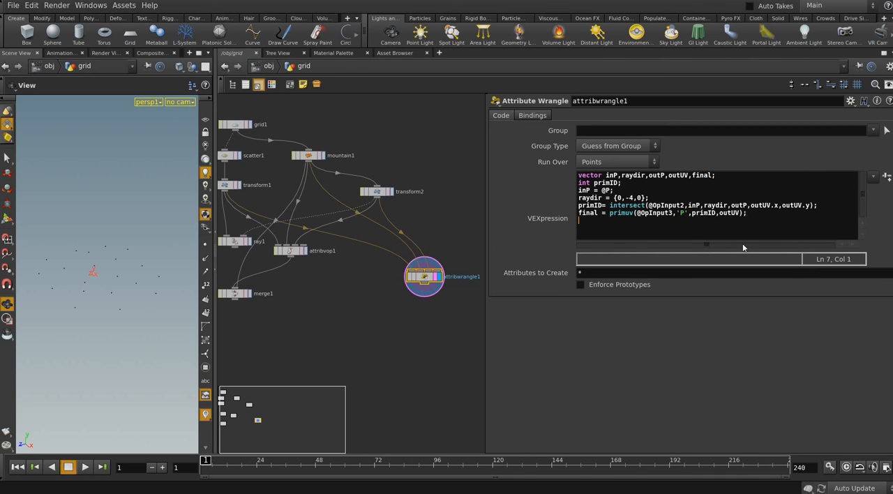
{"action": "type", "text": "@P = final;"}
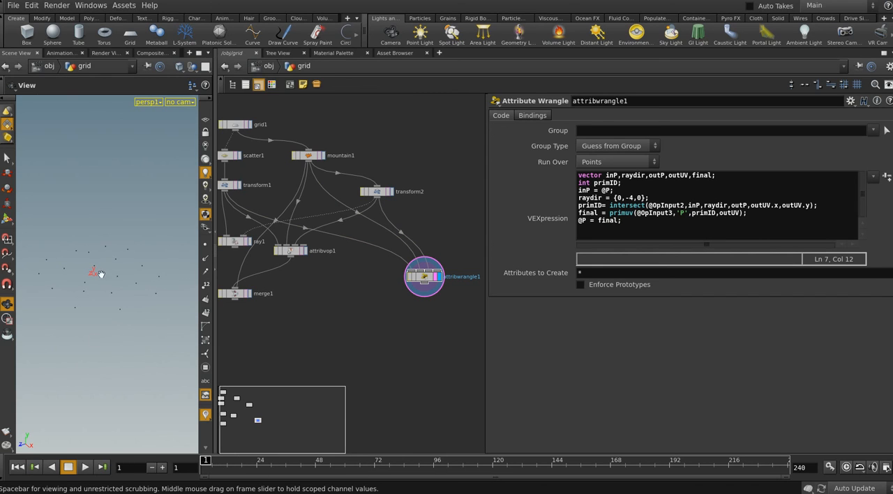
Display ray1's result and scrub the timeline to review its projection
{"action": "mouse_move", "coordinate": [351, 296]}
{"action": "middle_mouse_down"}
{"action": "mouse_move", "coordinate": [393, 309]}
{"action": "mouse_move", "coordinate": [356, 309]}
{"action": "middle_mouse_up"}
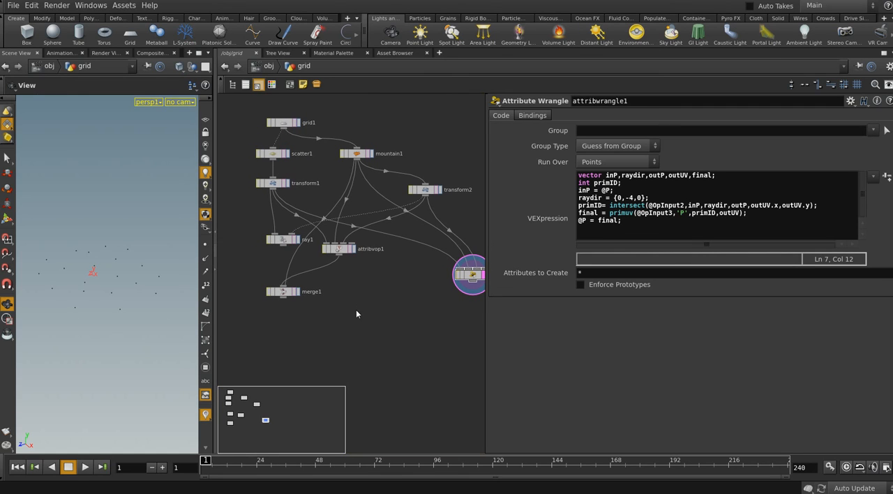
{"action": "left_click", "coordinate": [294, 240]}
{"action": "left_click", "coordinate": [291, 242]}
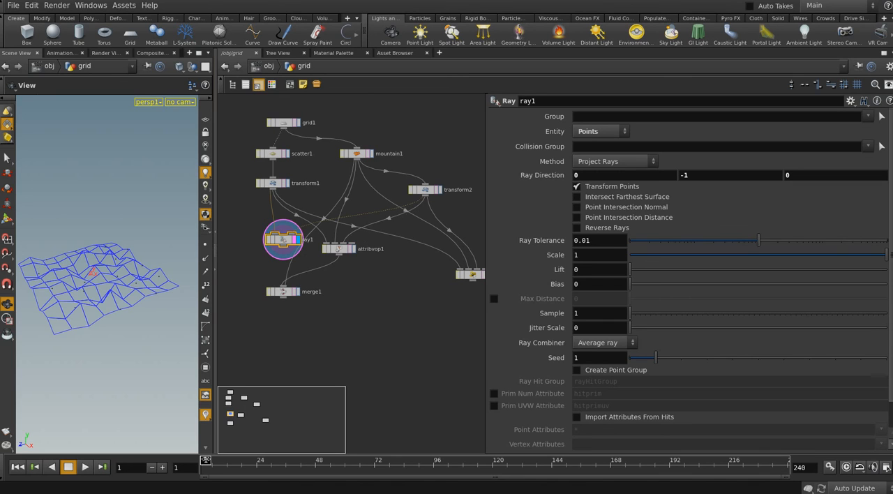
{"action": "left_click_drag", "start_coordinate": [204, 458], "coordinate": [162, 454]}
Display attribvop1's result, examine the intersect1 and primuv1 nodes inside it, and return to the grid network
{"action": "left_click", "coordinate": [353, 249]}
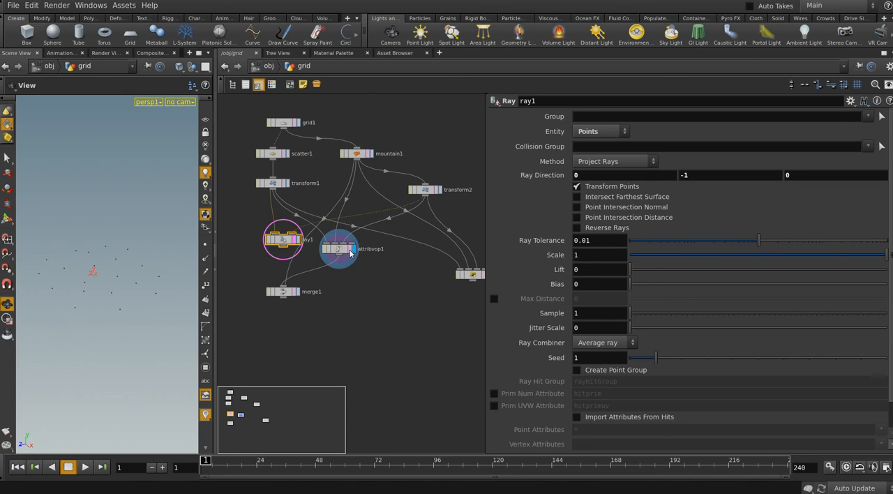
{"action": "left_click", "coordinate": [342, 251]}
{"action": "double_click", "coordinate": [341, 251]}
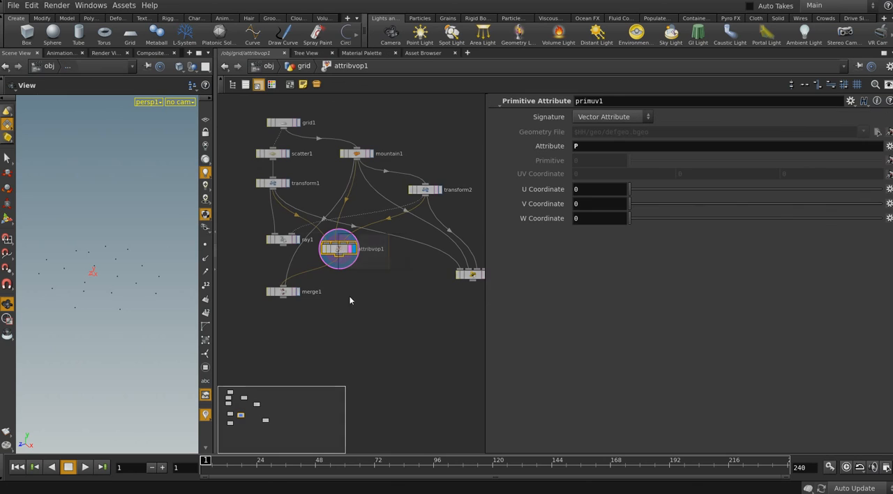
{"action": "left_click", "coordinate": [350, 243]}
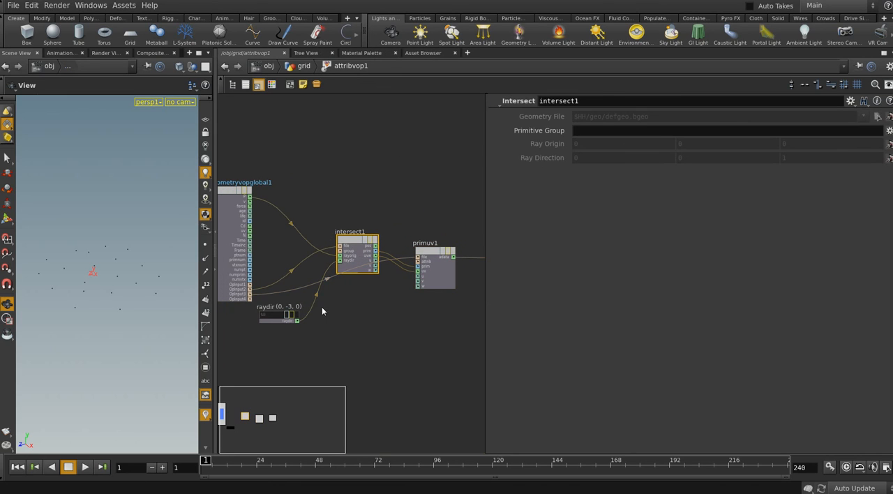
{"action": "middle_click_drag", "start_coordinate": [385, 325], "coordinate": [357, 325]}
{"action": "left_click", "coordinate": [402, 255]}
{"action": "middle_click_drag", "start_coordinate": [408, 317], "coordinate": [379, 311]}
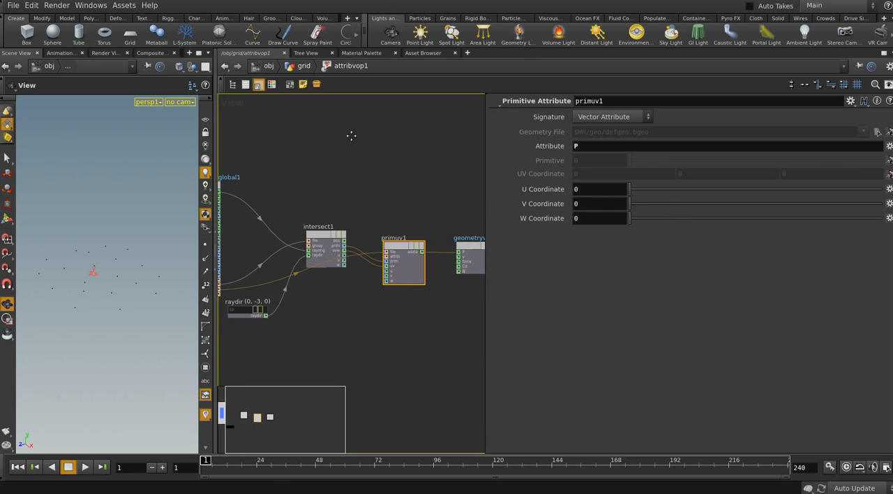
{"action": "left_click", "coordinate": [303, 65]}
Move attribwrangle1 beneath transform2 in the grid network and display its result
{"action": "mouse_move", "coordinate": [347, 282]}
{"action": "middle_mouse_down"}
{"action": "mouse_move", "coordinate": [324, 283]}
{"action": "mouse_move", "coordinate": [342, 285]}
{"action": "middle_mouse_up"}
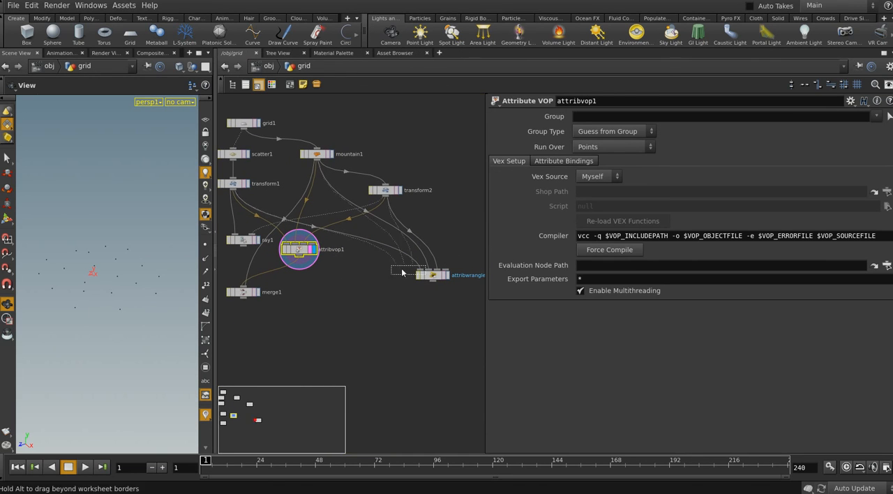
{"action": "left_click_drag", "start_coordinate": [427, 276], "coordinate": [379, 267]}
{"action": "double_click", "coordinate": [307, 253]}
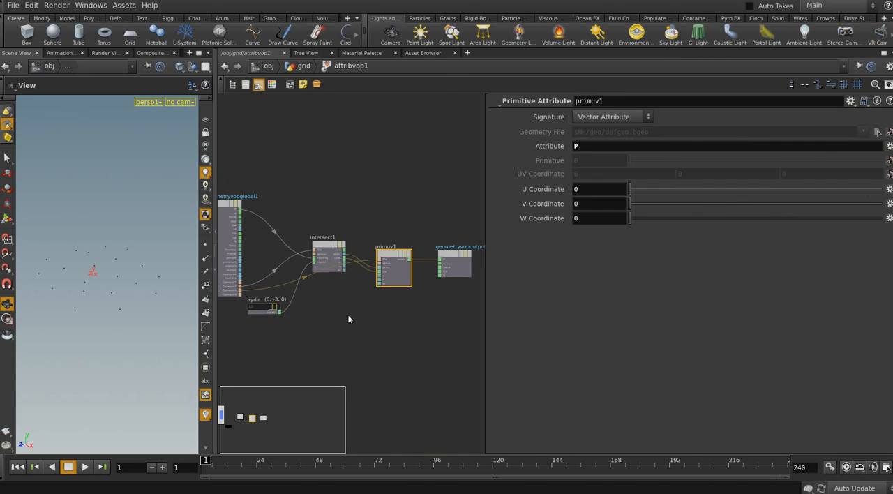
{"action": "left_click", "coordinate": [311, 65]}
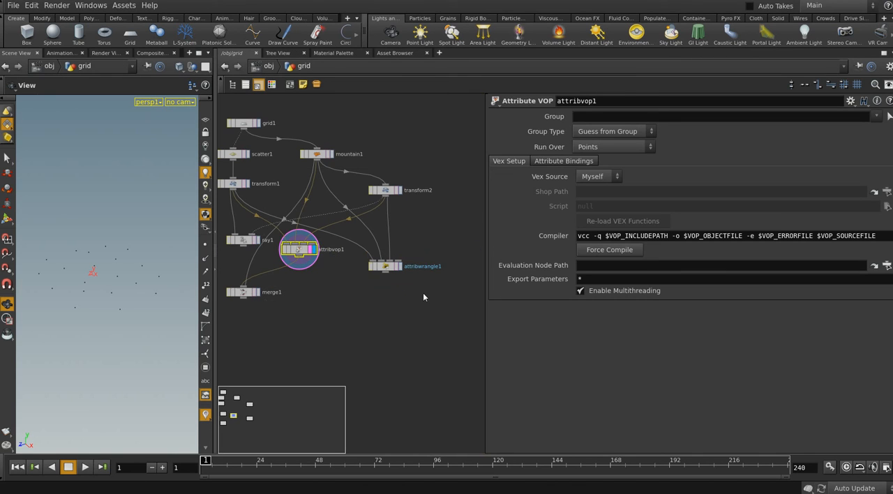
{"action": "left_click", "coordinate": [399, 267]}
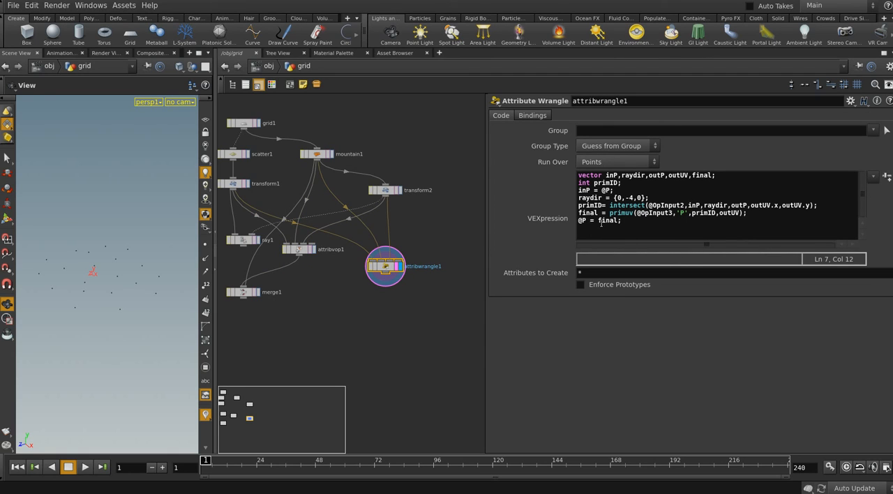
{"action": "middle_click_drag", "start_coordinate": [372, 294], "coordinate": [408, 300]}
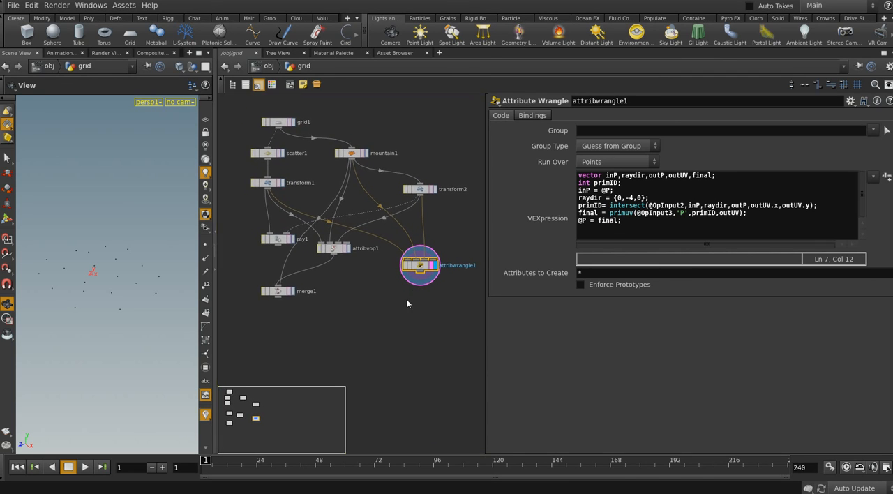